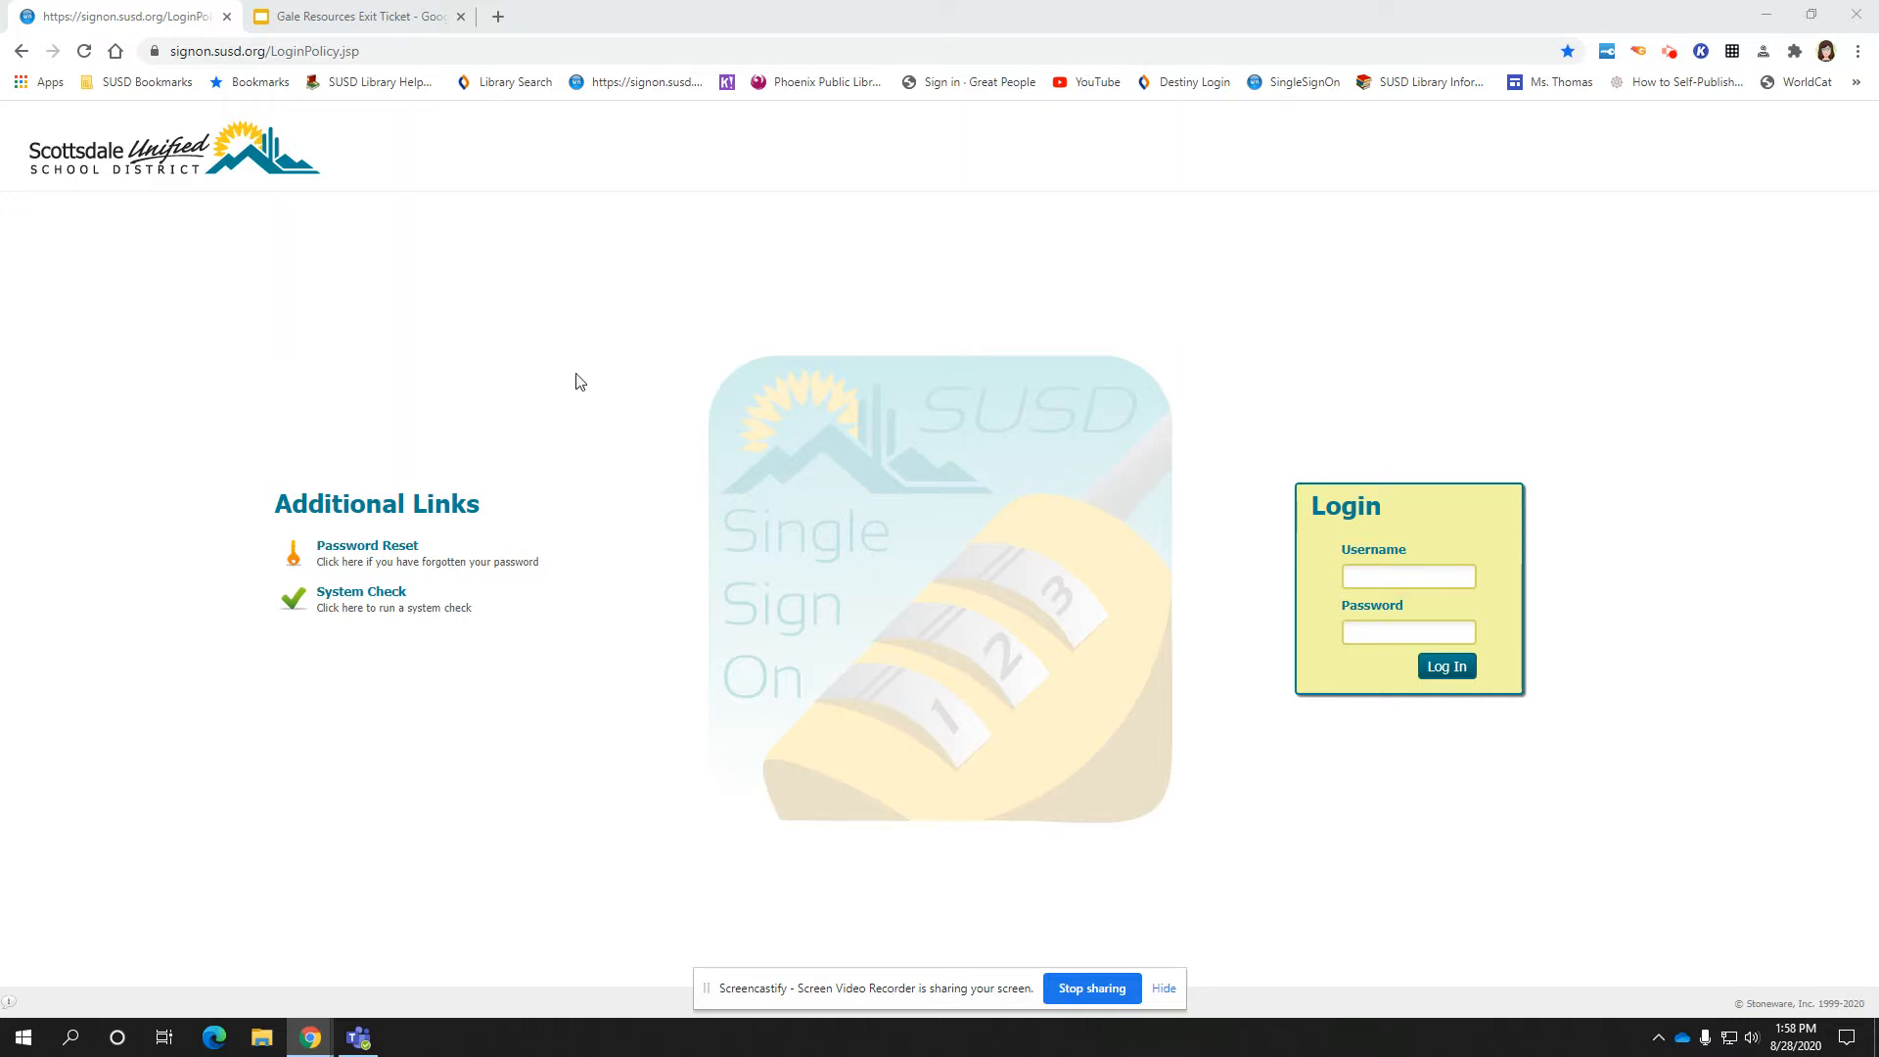
# Open a new browser tab beside the SUSD Single Sign-On login page
pyautogui.click(500, 17)
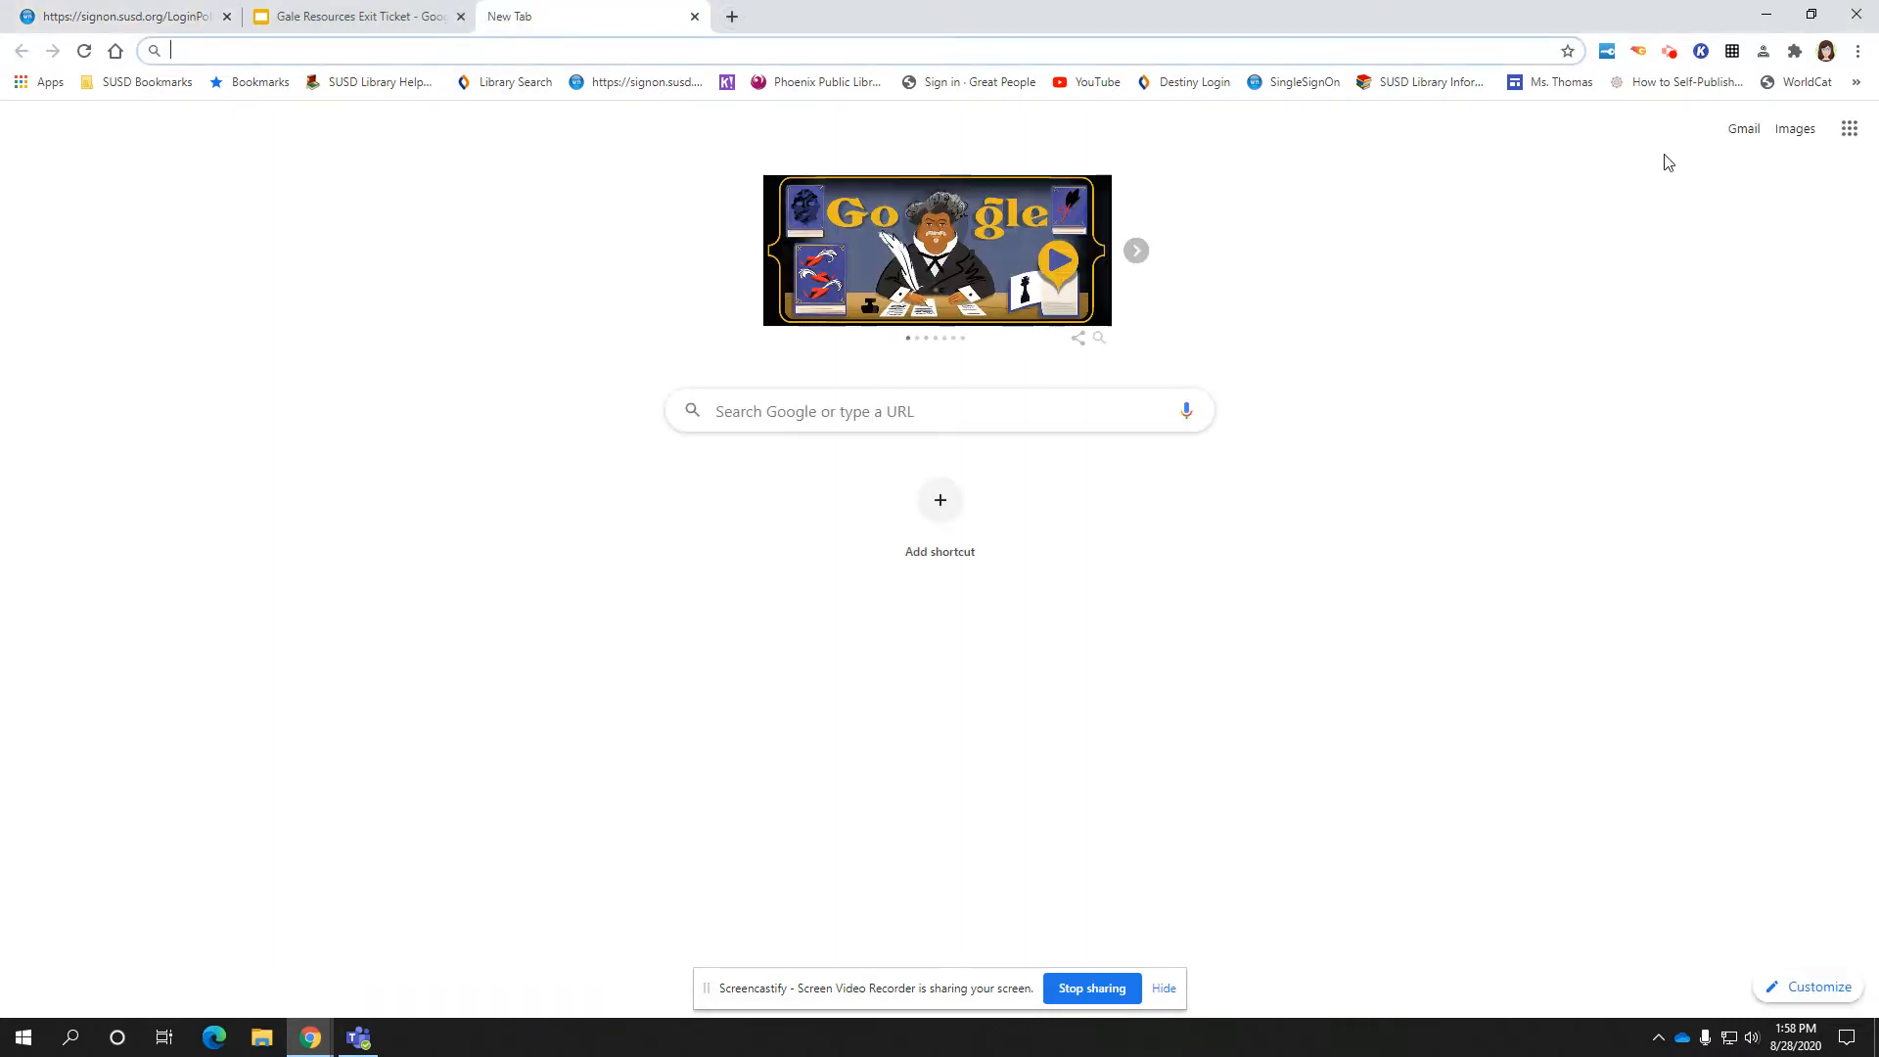
# Open Google Drive's My Drive from the Google apps grid, then return to the sign-on tab
pyautogui.click(1851, 131)
pyautogui.click(1633, 502)
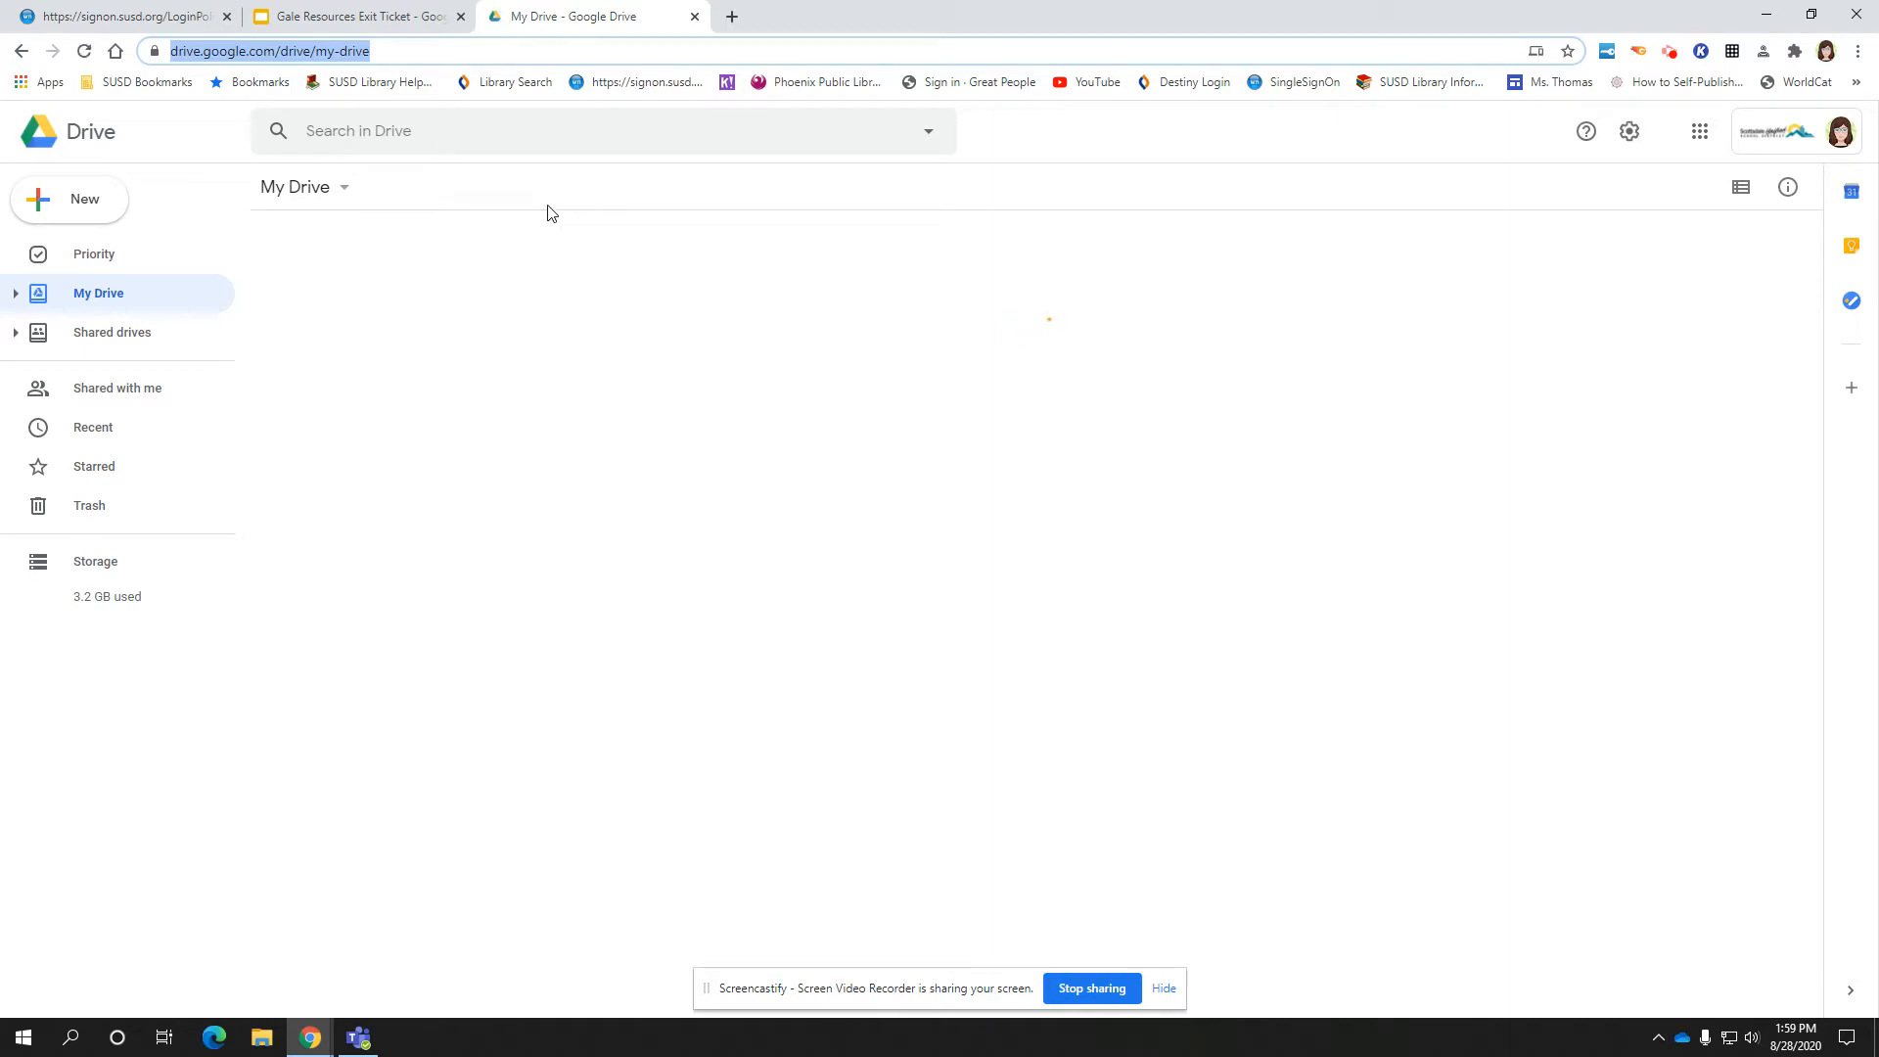
pyautogui.click(113, 16)
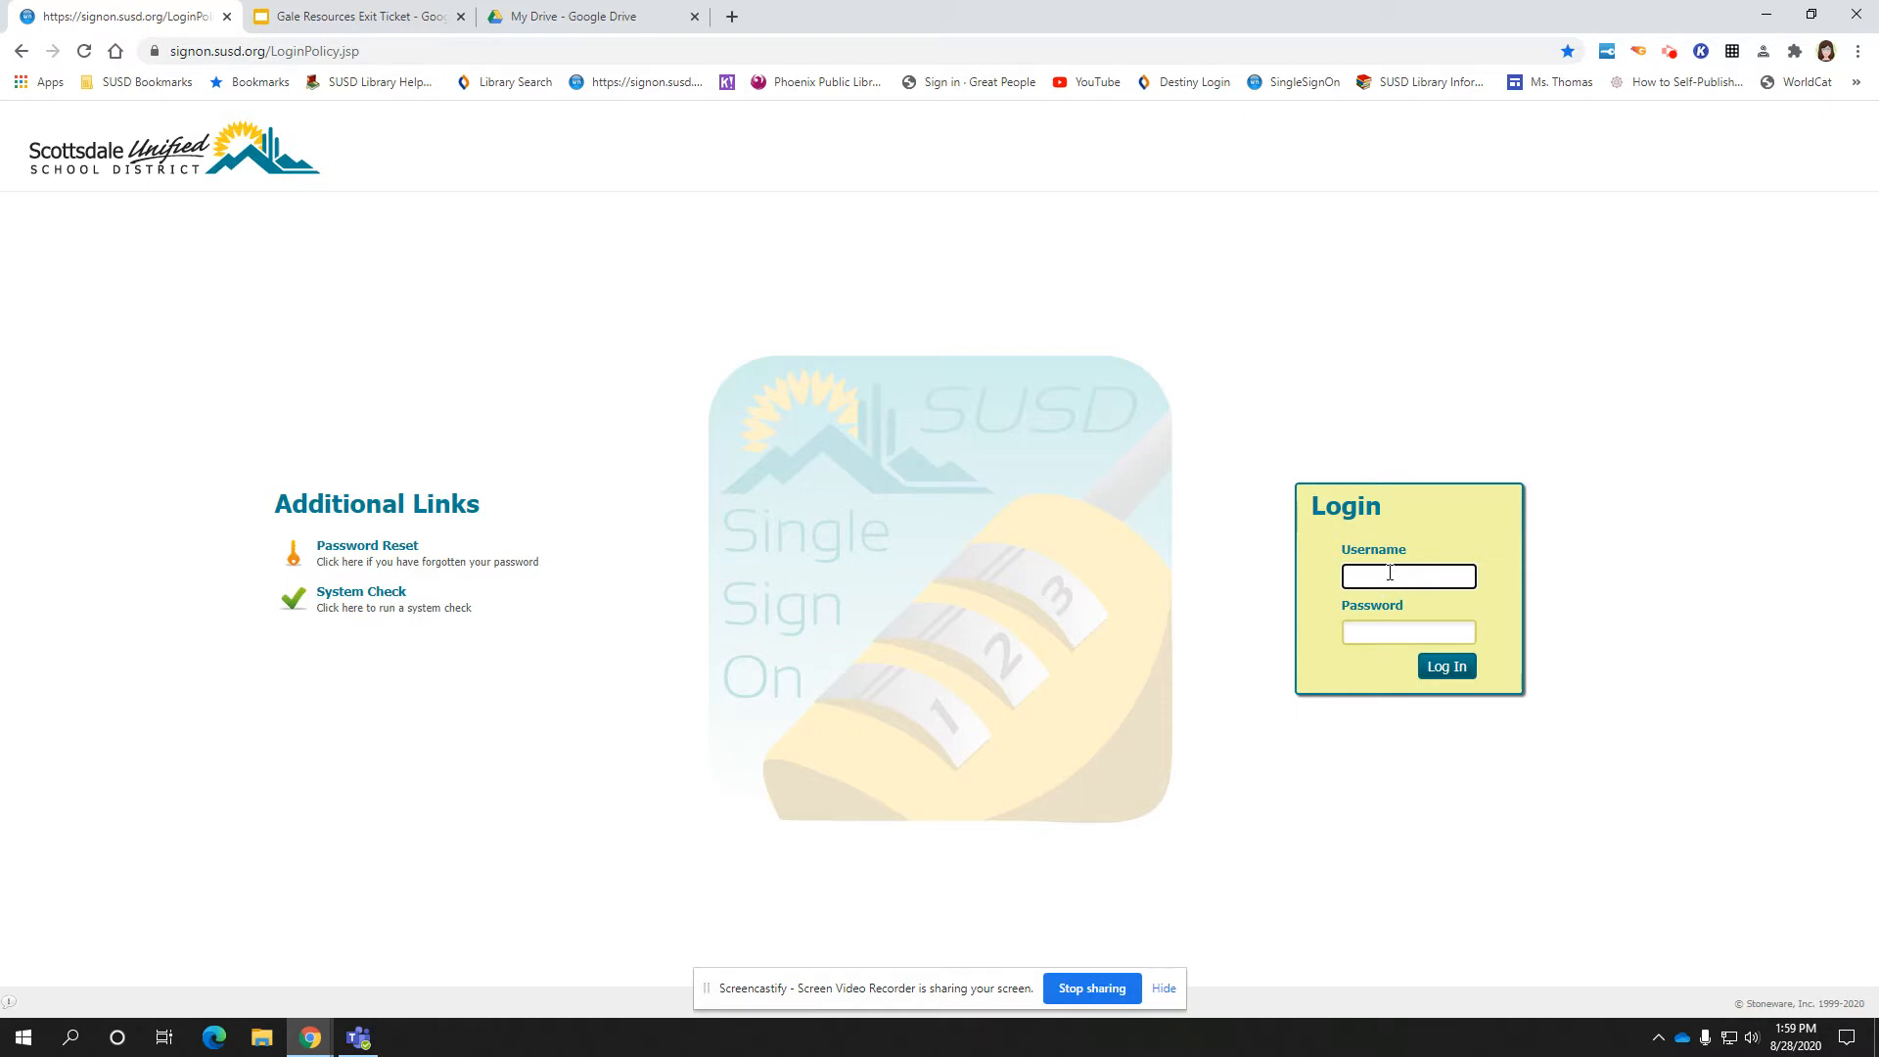
# Log in with the district username and password, then filter the dashboard to Library apps
pyautogui.press('Tab')
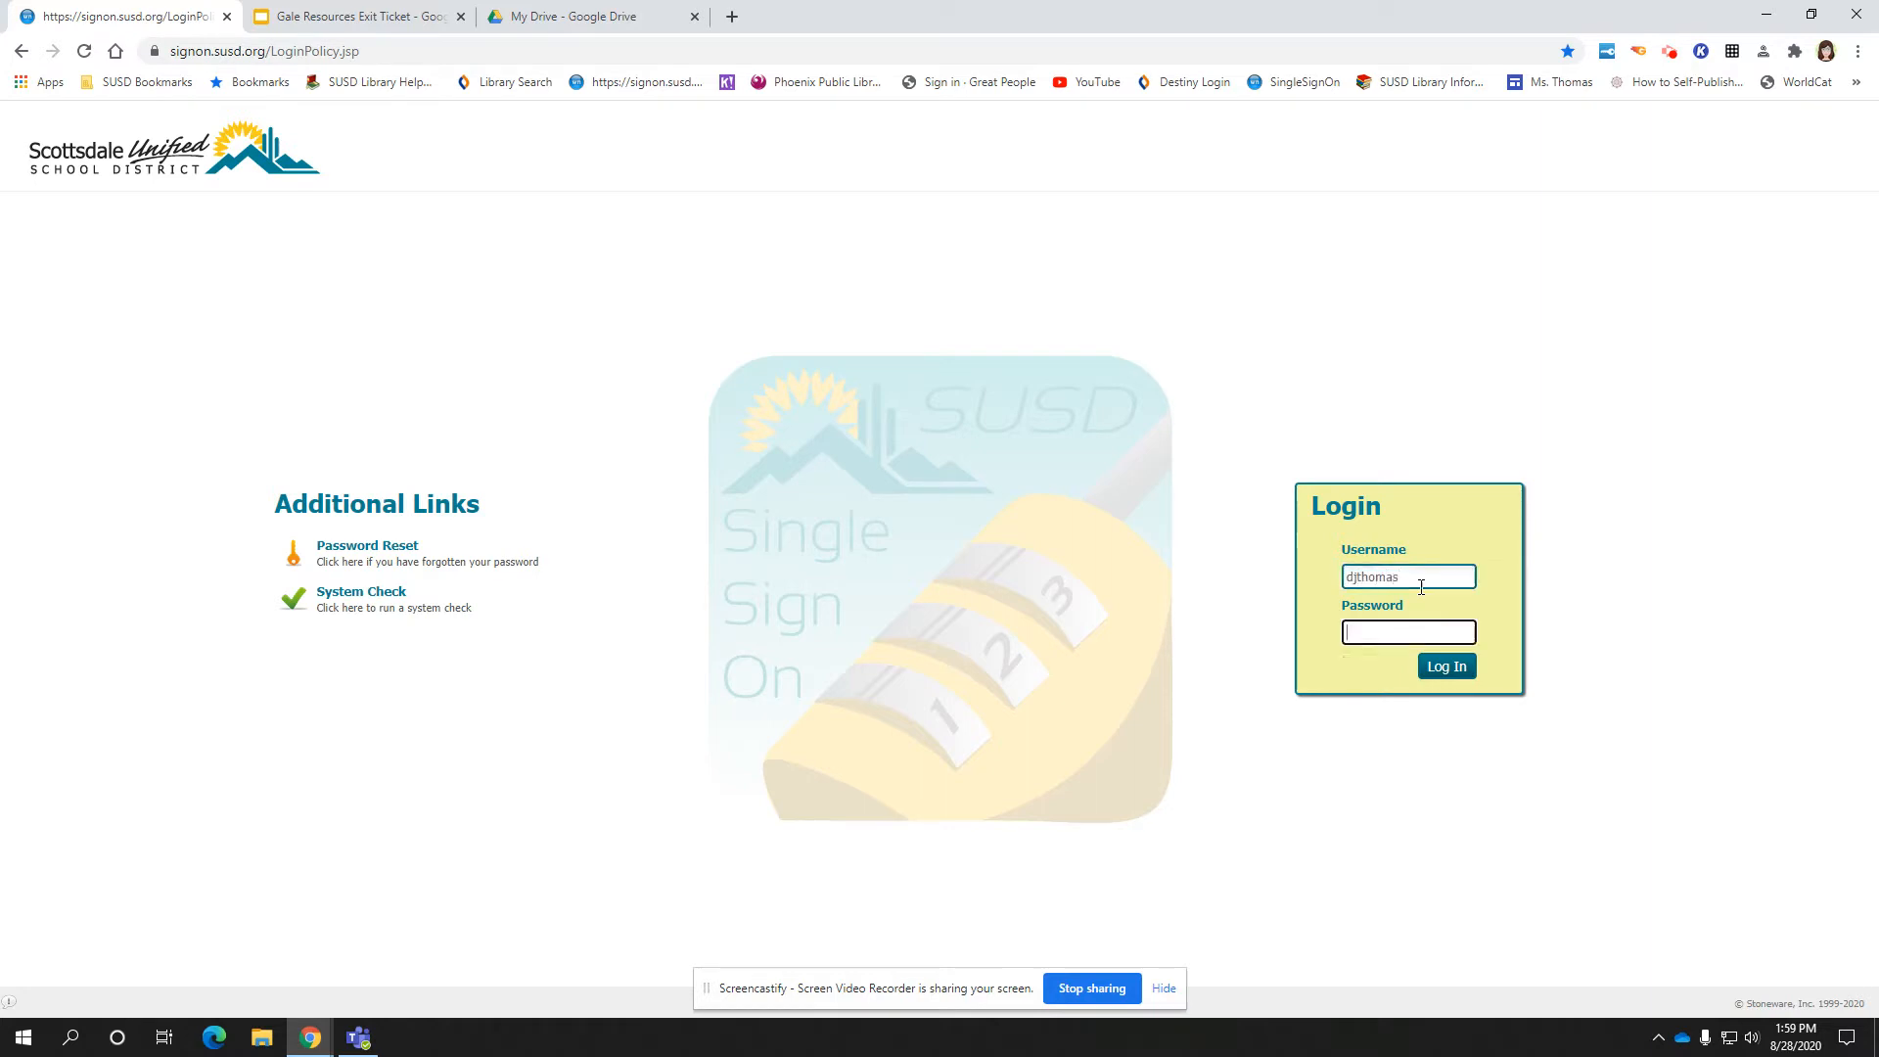
pyautogui.write('•••••••••')
pyautogui.press('Return')
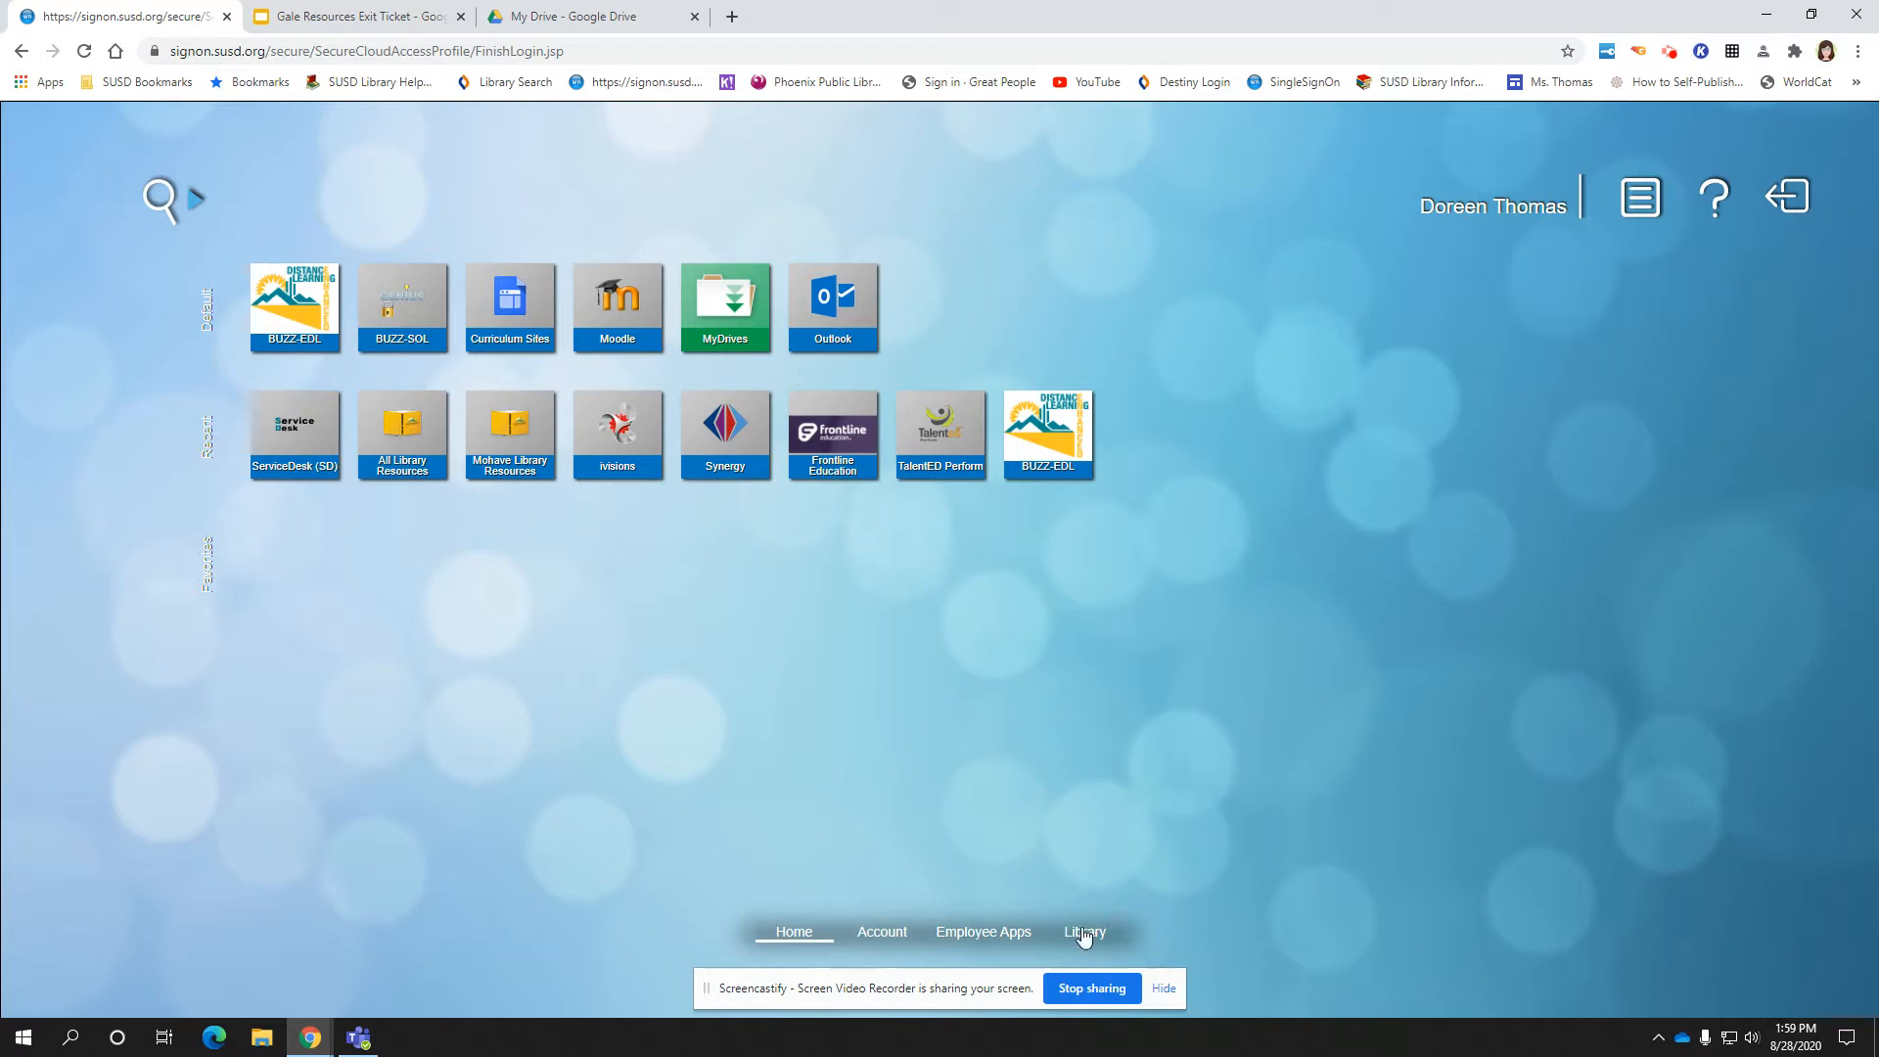
pyautogui.click(1084, 933)
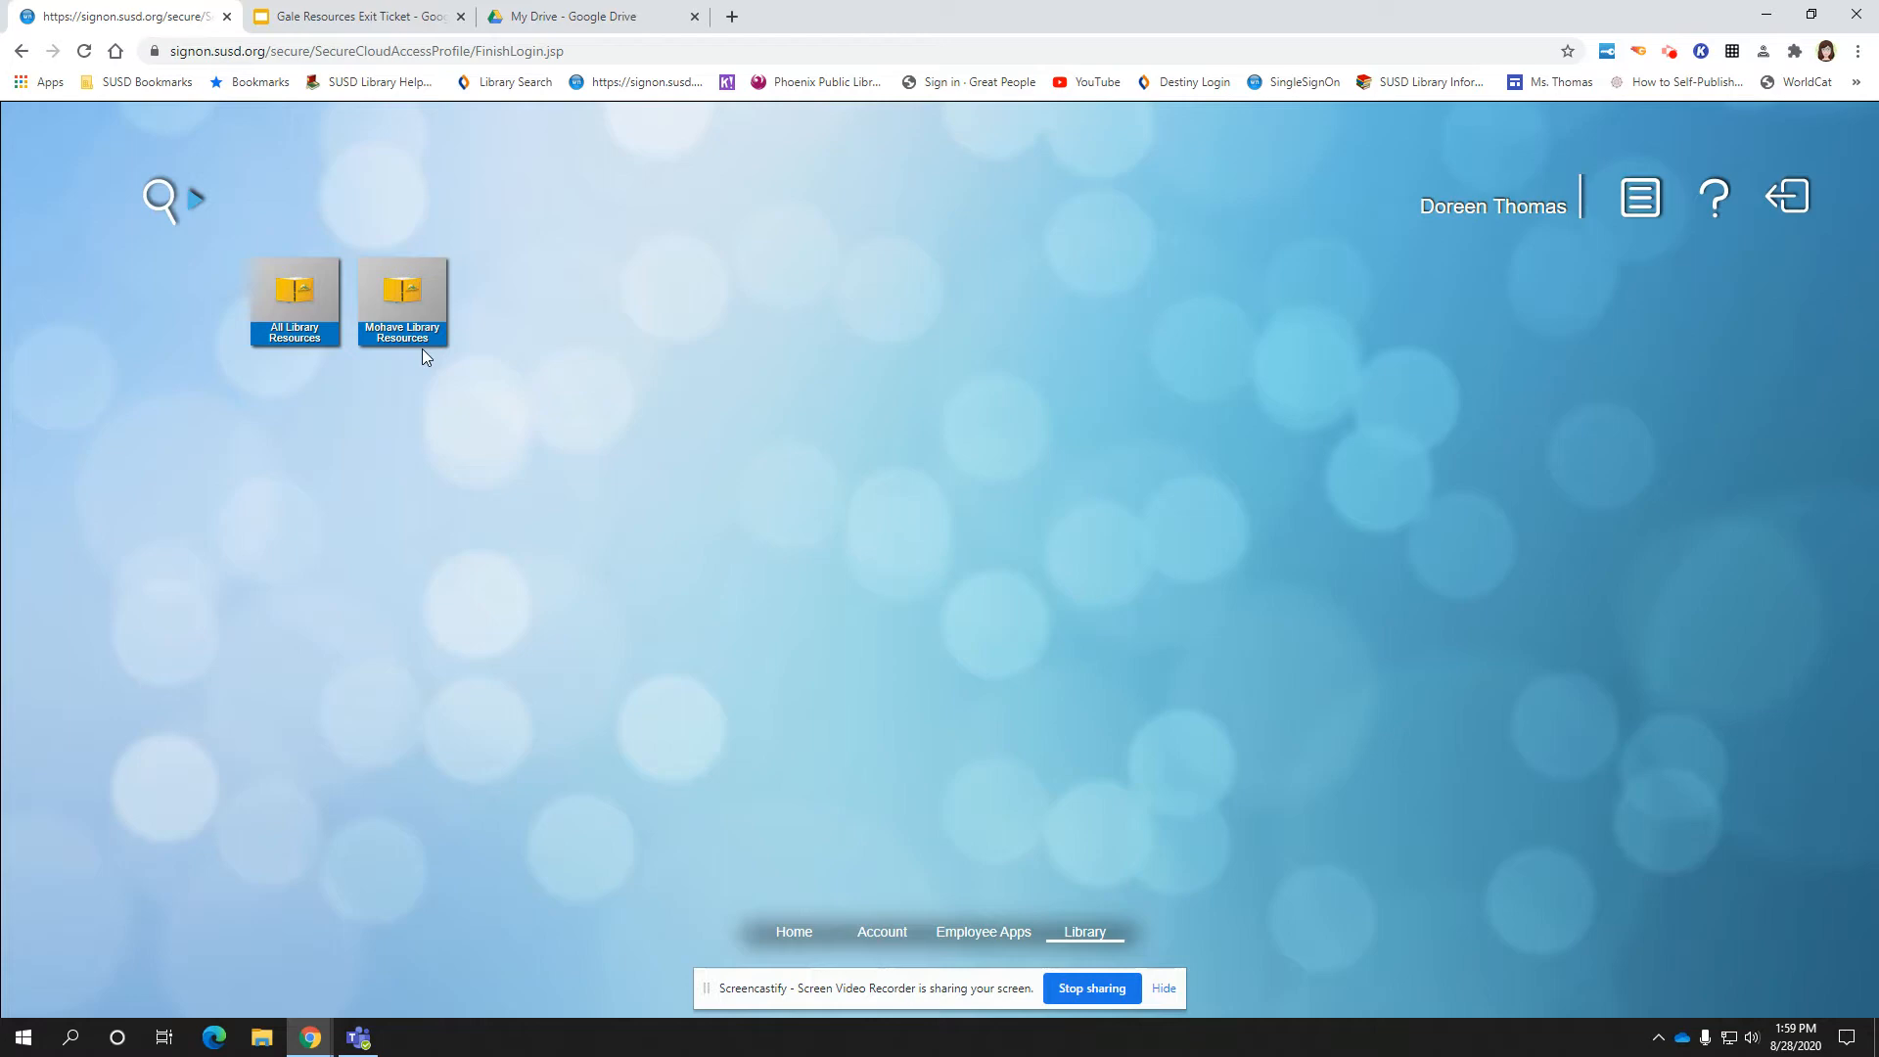
# Open All Library Resources and go to the Mohave Library resources page
pyautogui.click(273, 333)
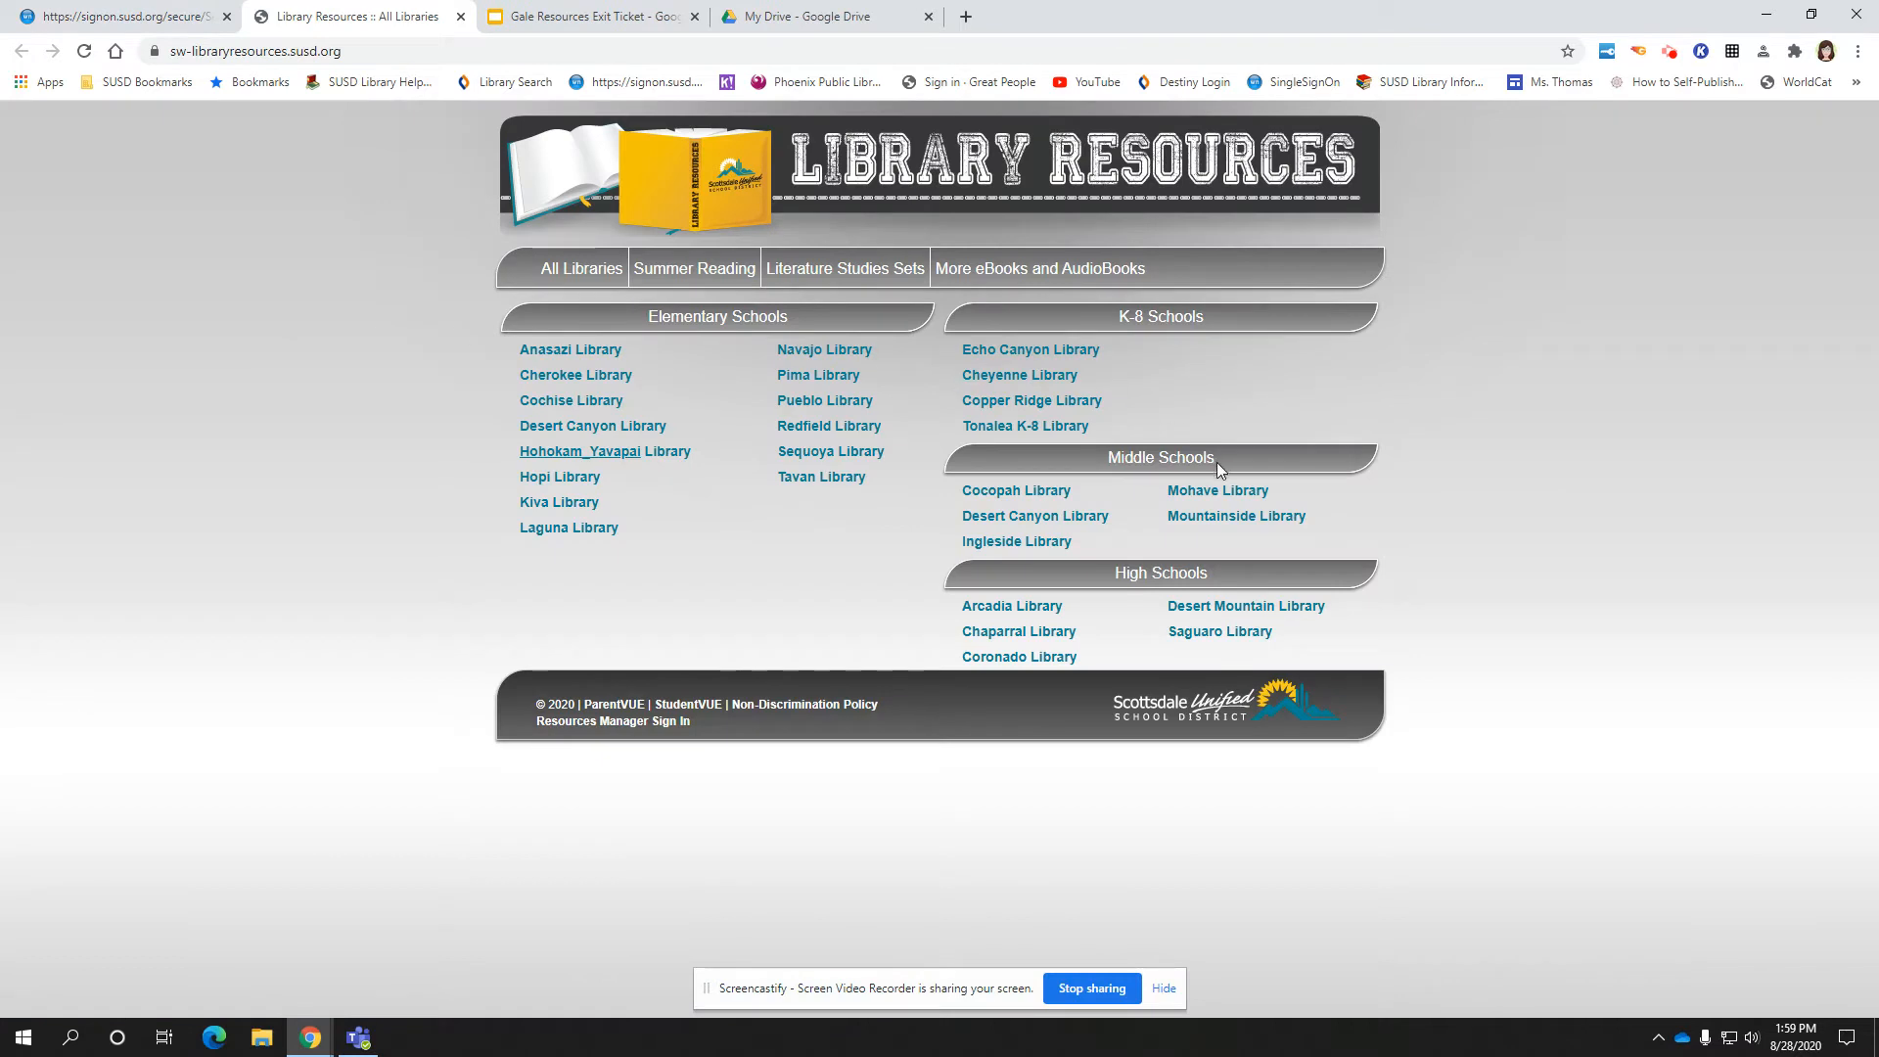
pyautogui.click(1217, 487)
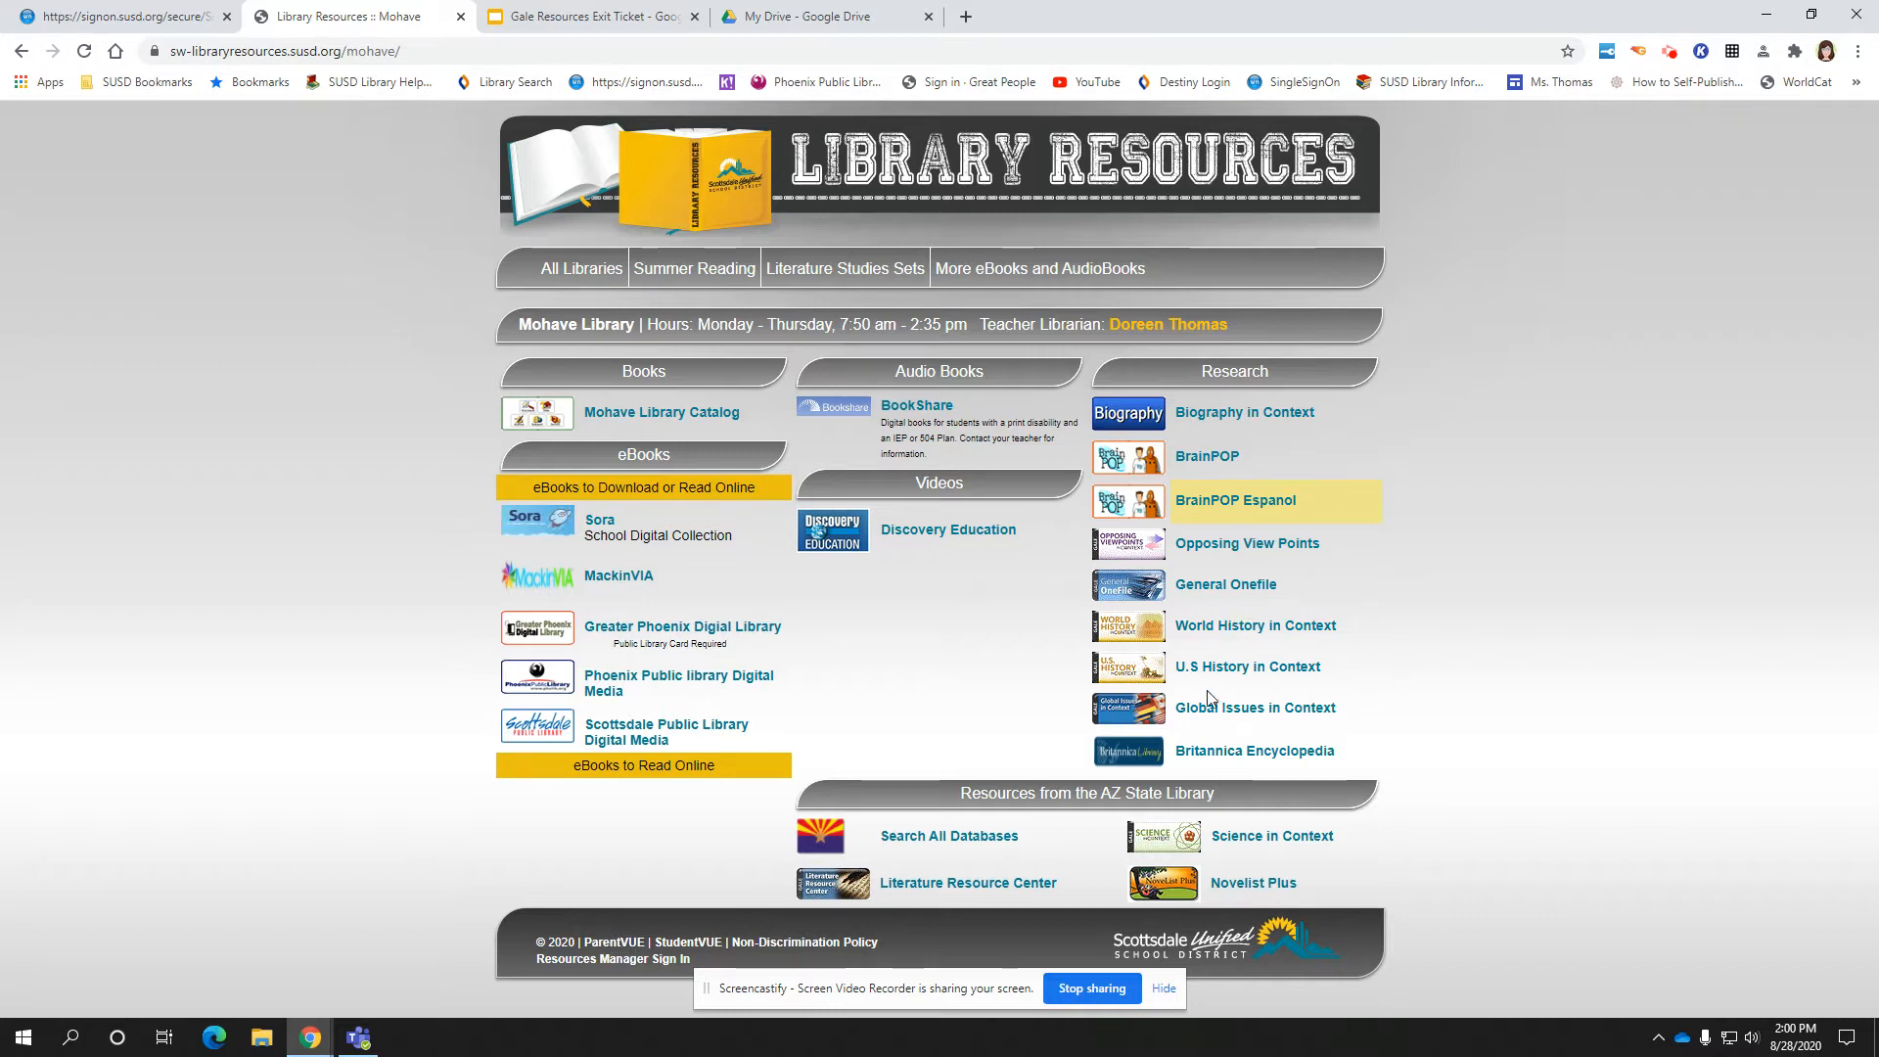
# Open the U.S. History in Context database from the Mohave Library research links
pyautogui.click(1273, 669)
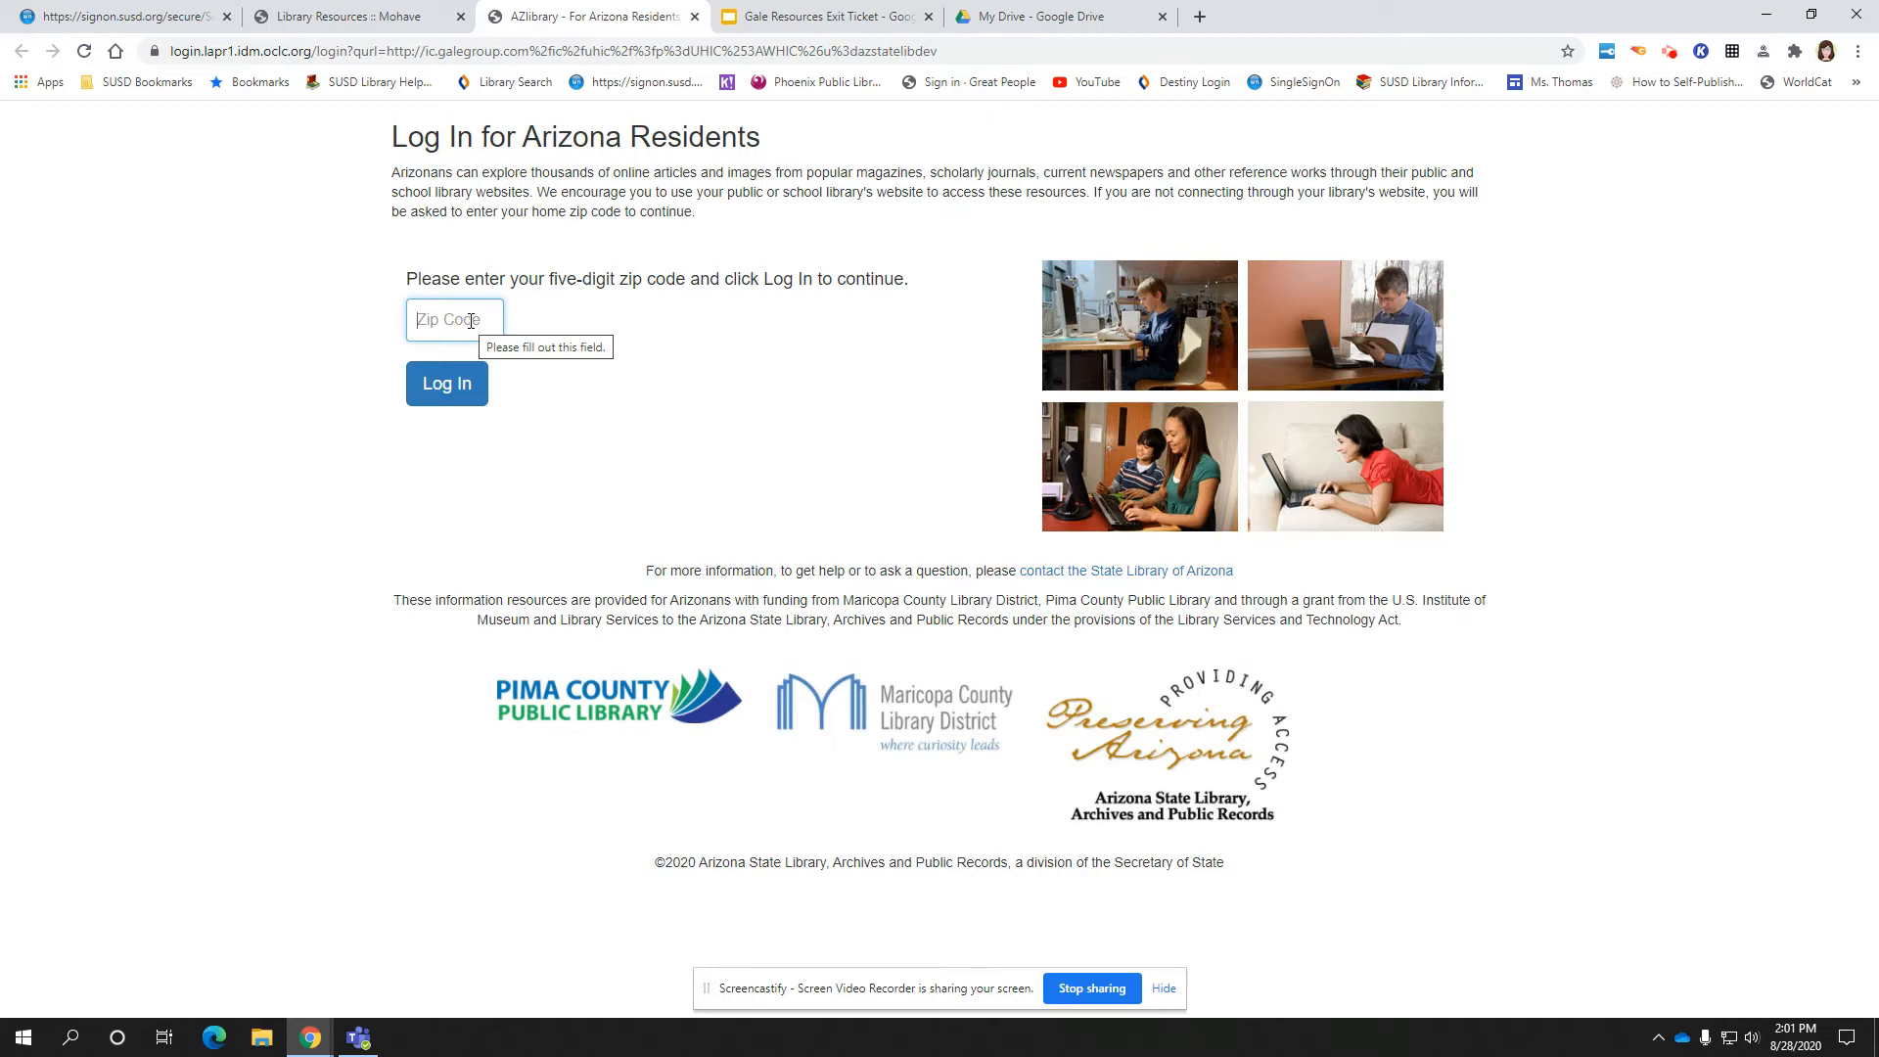
# Enter an Arizona zip code at the AZ Library login and log in
pyautogui.write('85252')
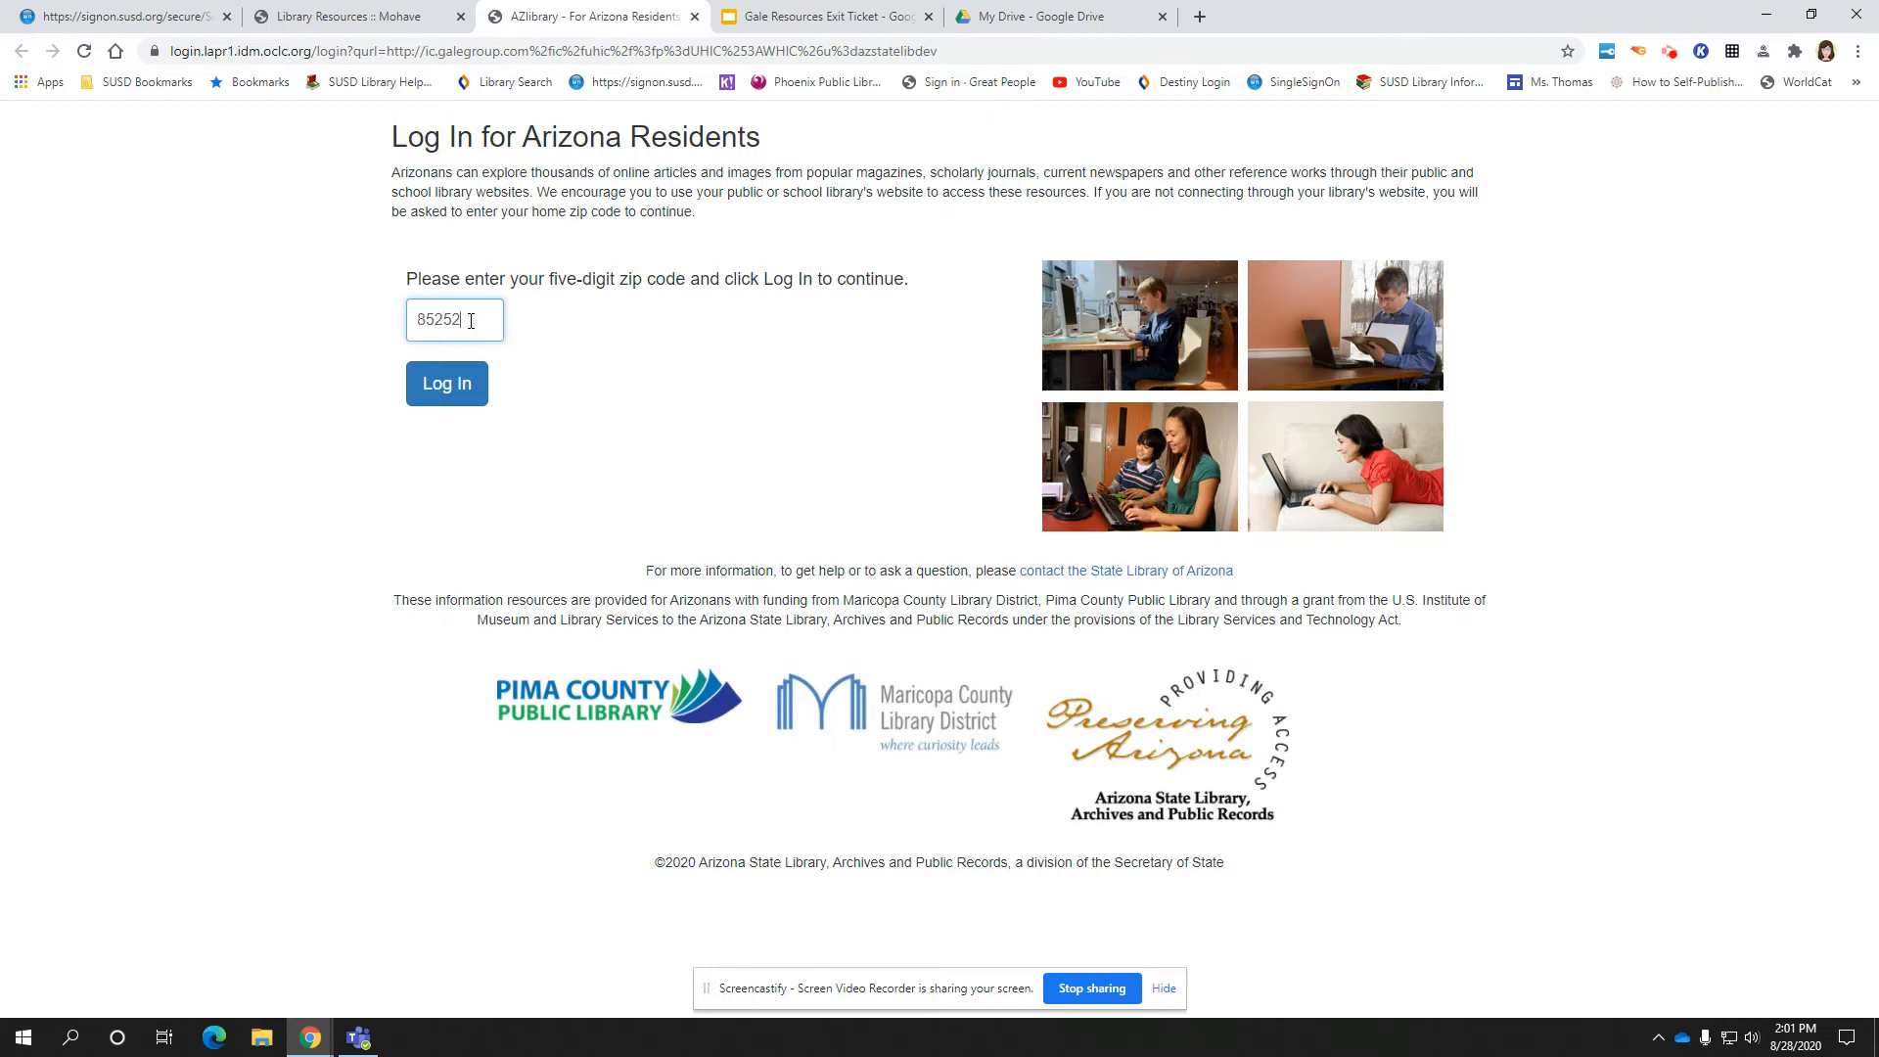
pyautogui.click(475, 384)
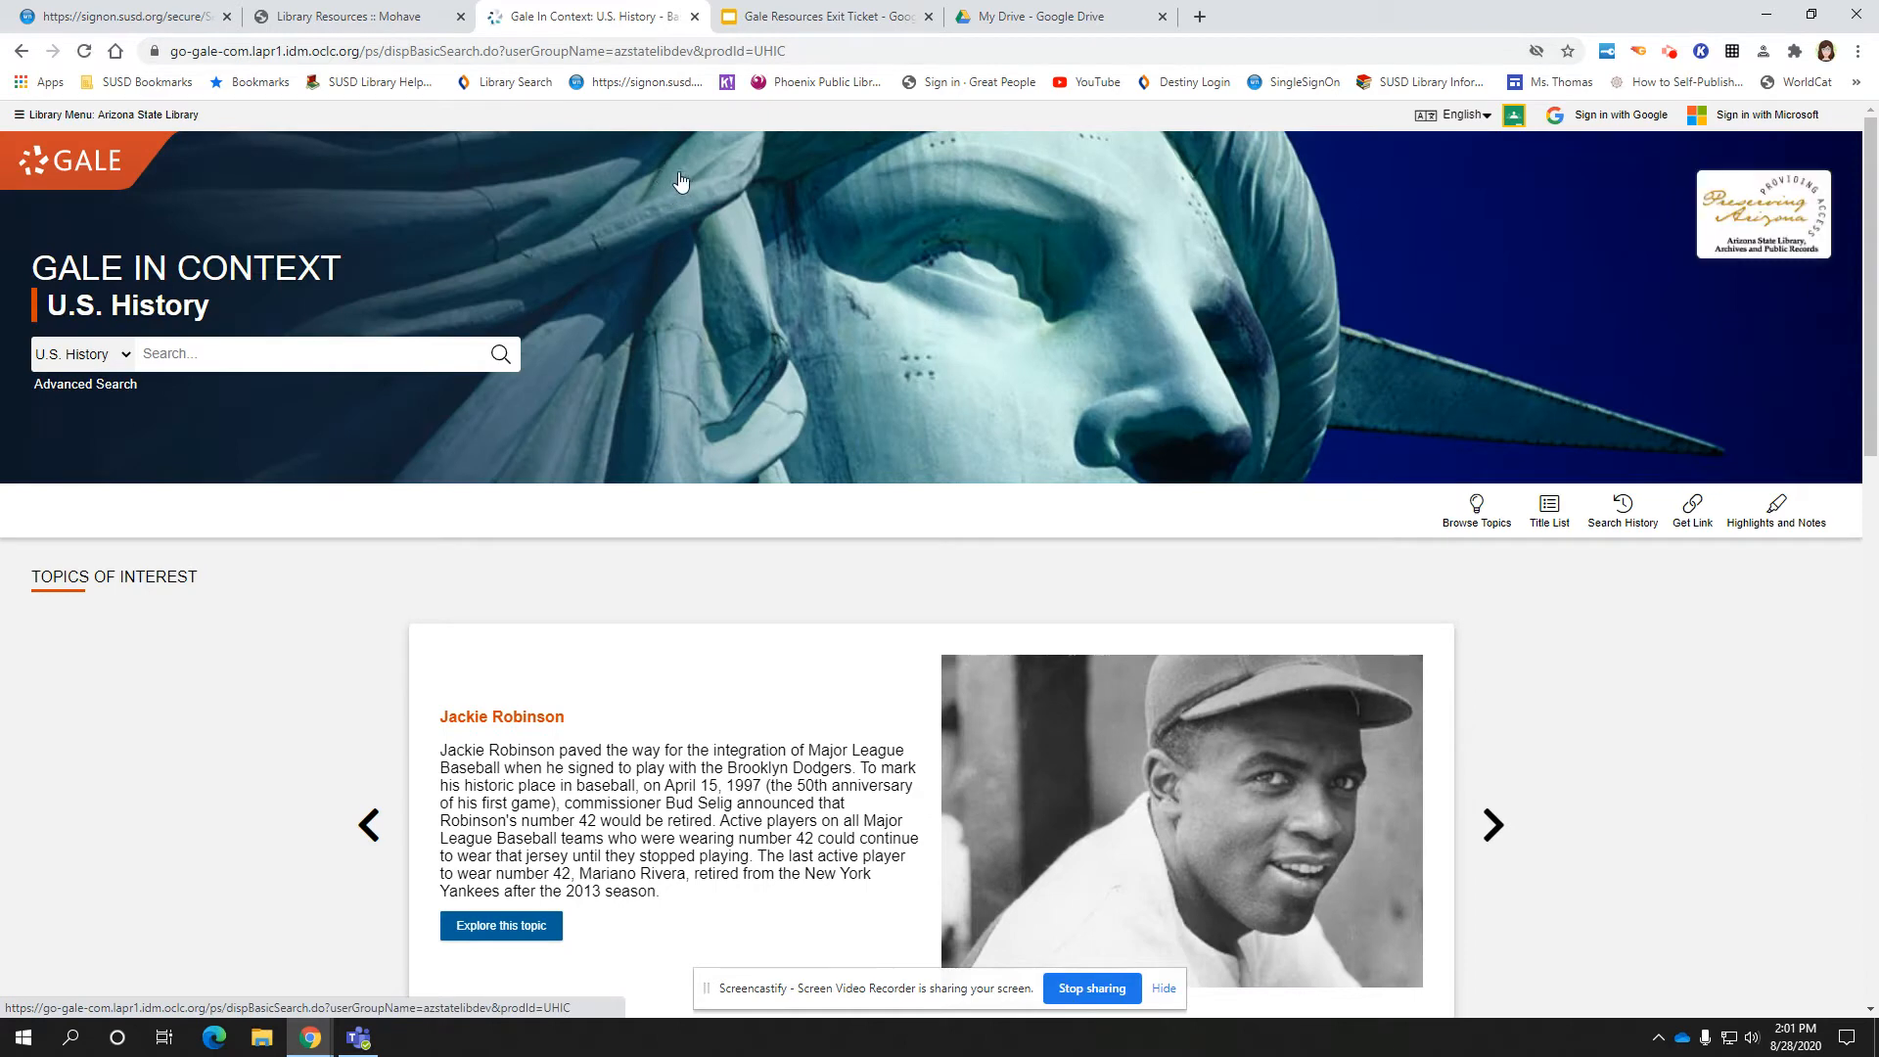
# Sign in to Gale with Google, browse the topic categories, and select the Search box
pyautogui.click(1605, 118)
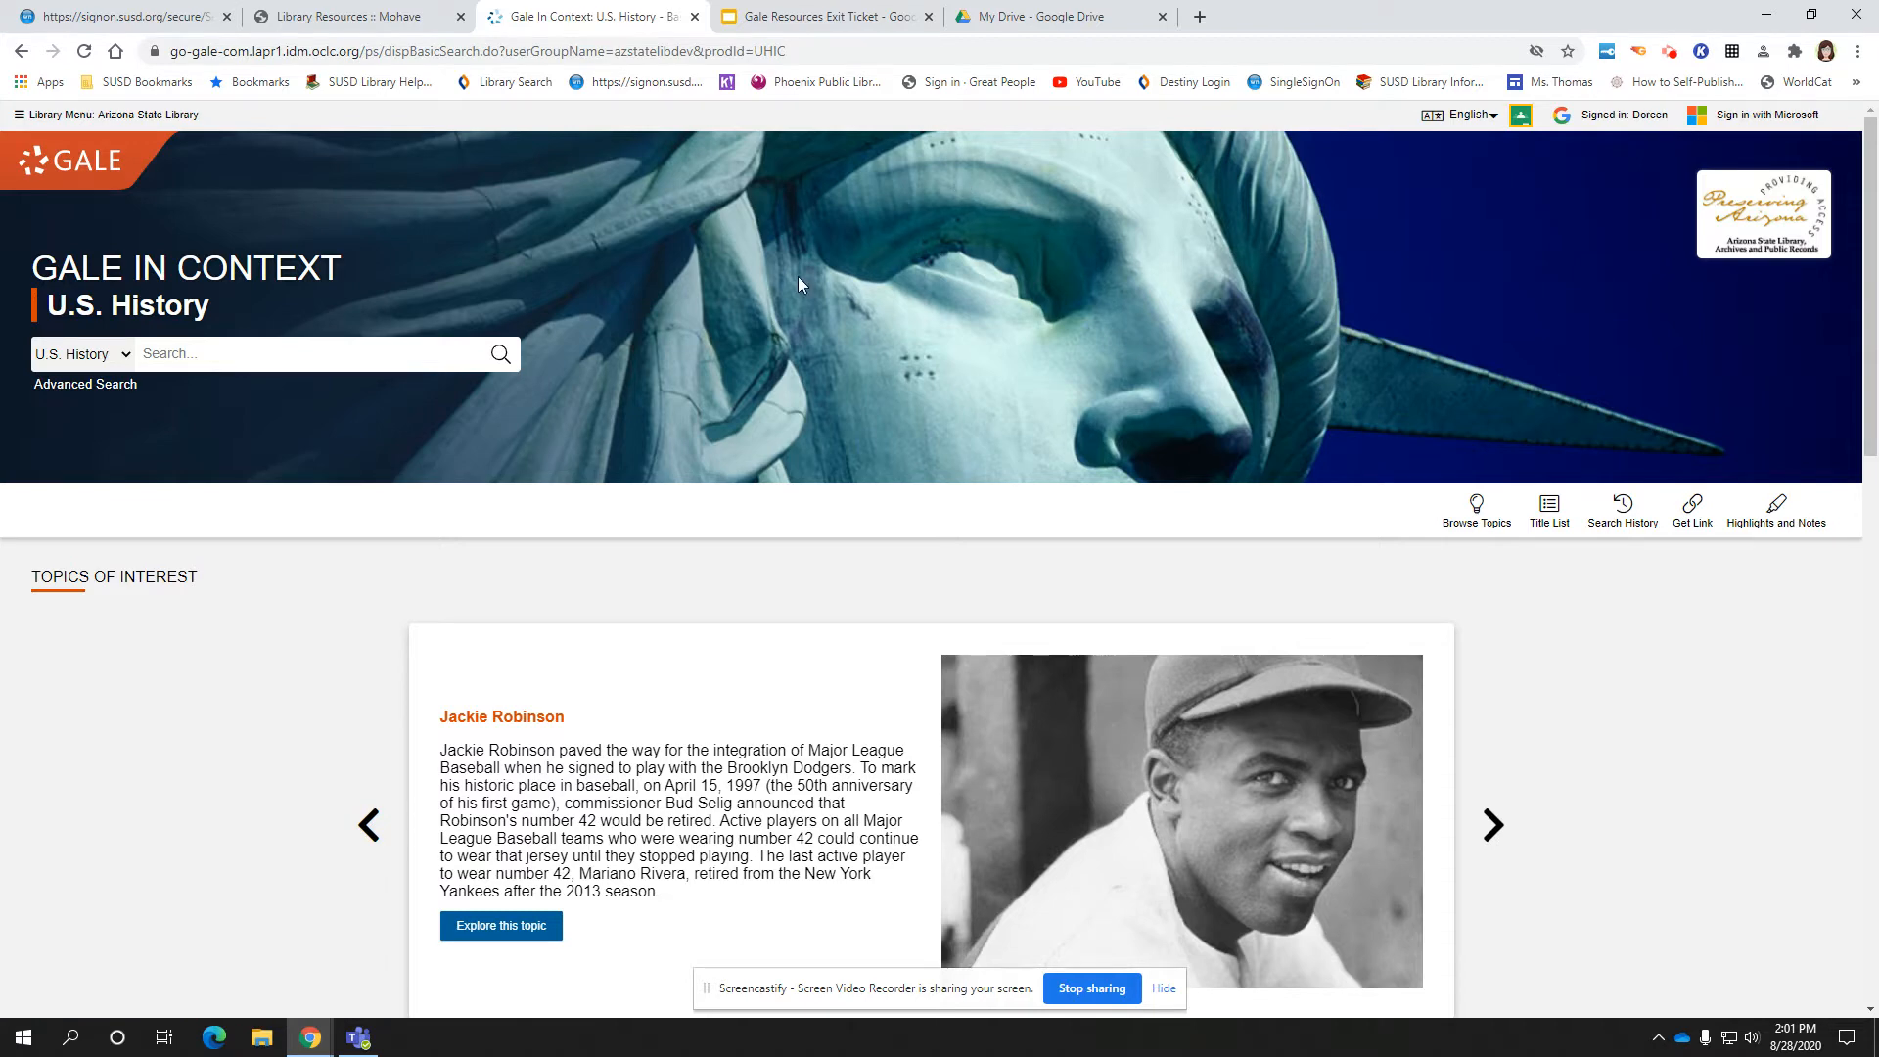
pyautogui.scroll(-1, 799, 284)
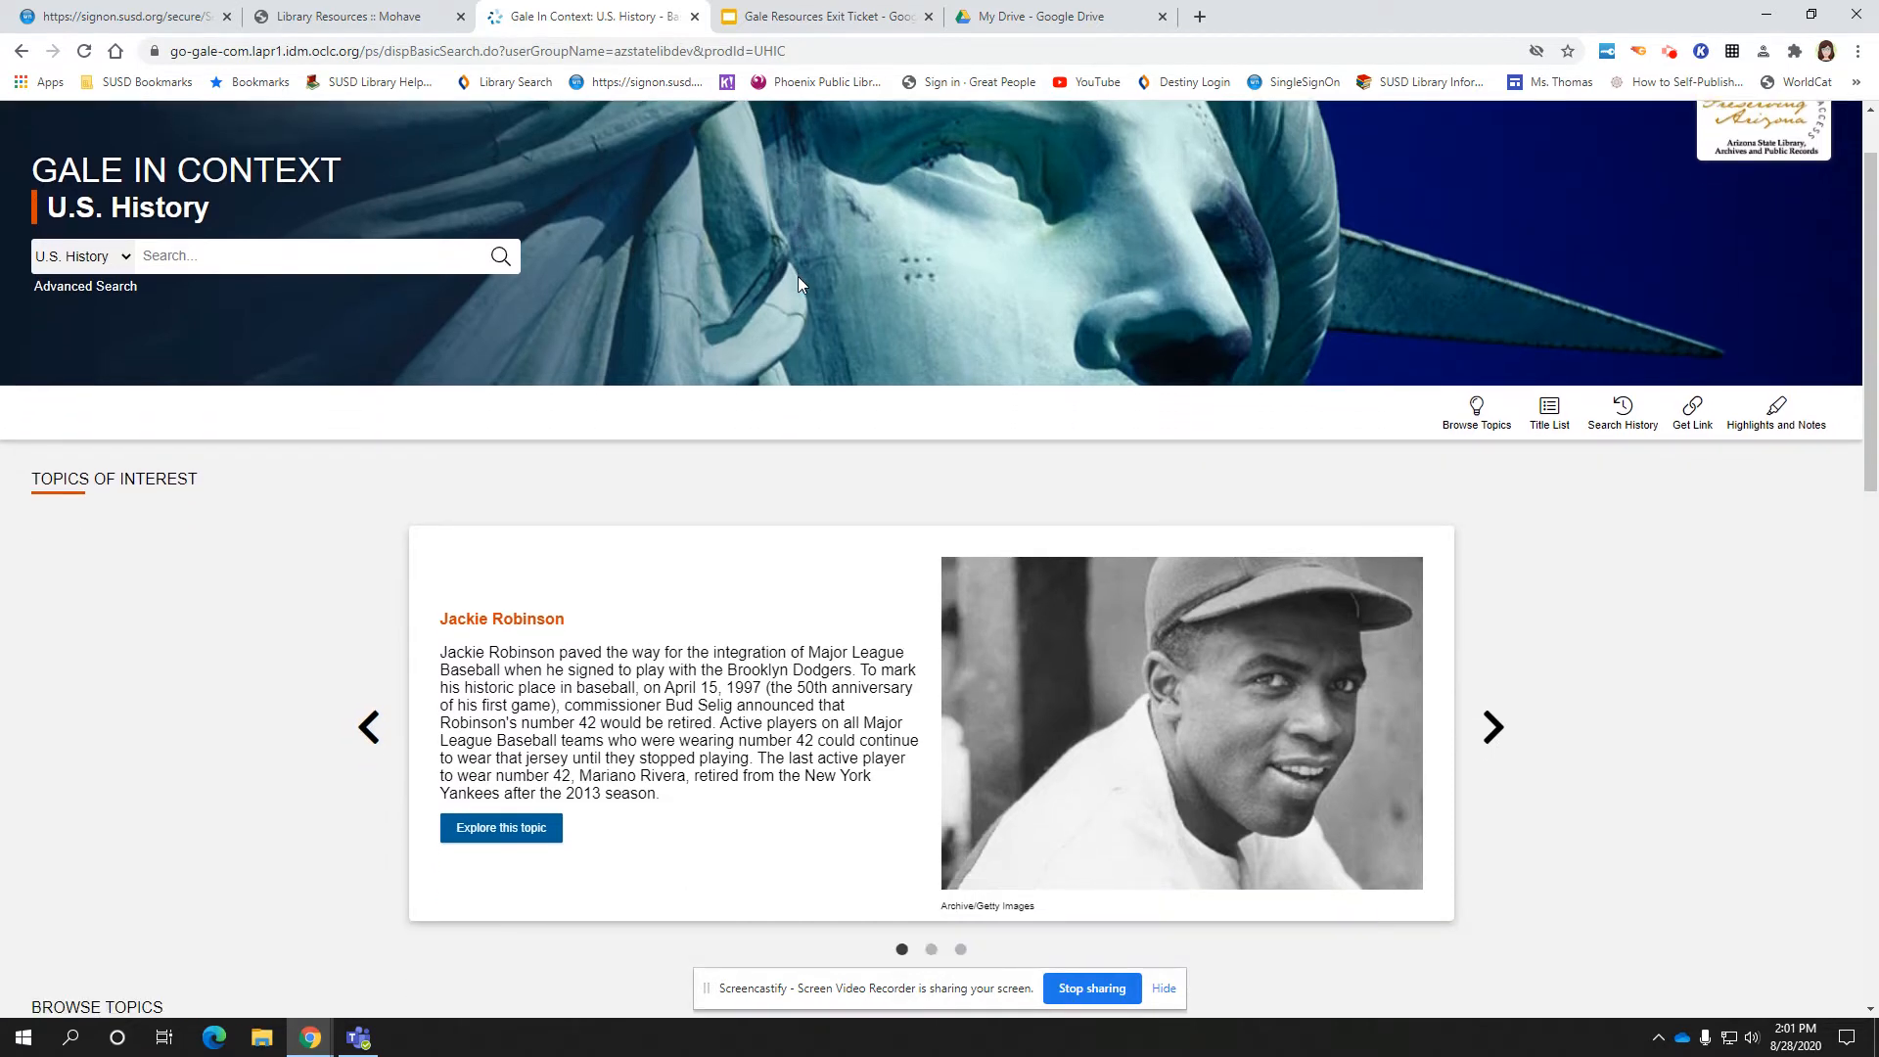
pyautogui.scroll(-1, 799, 284)
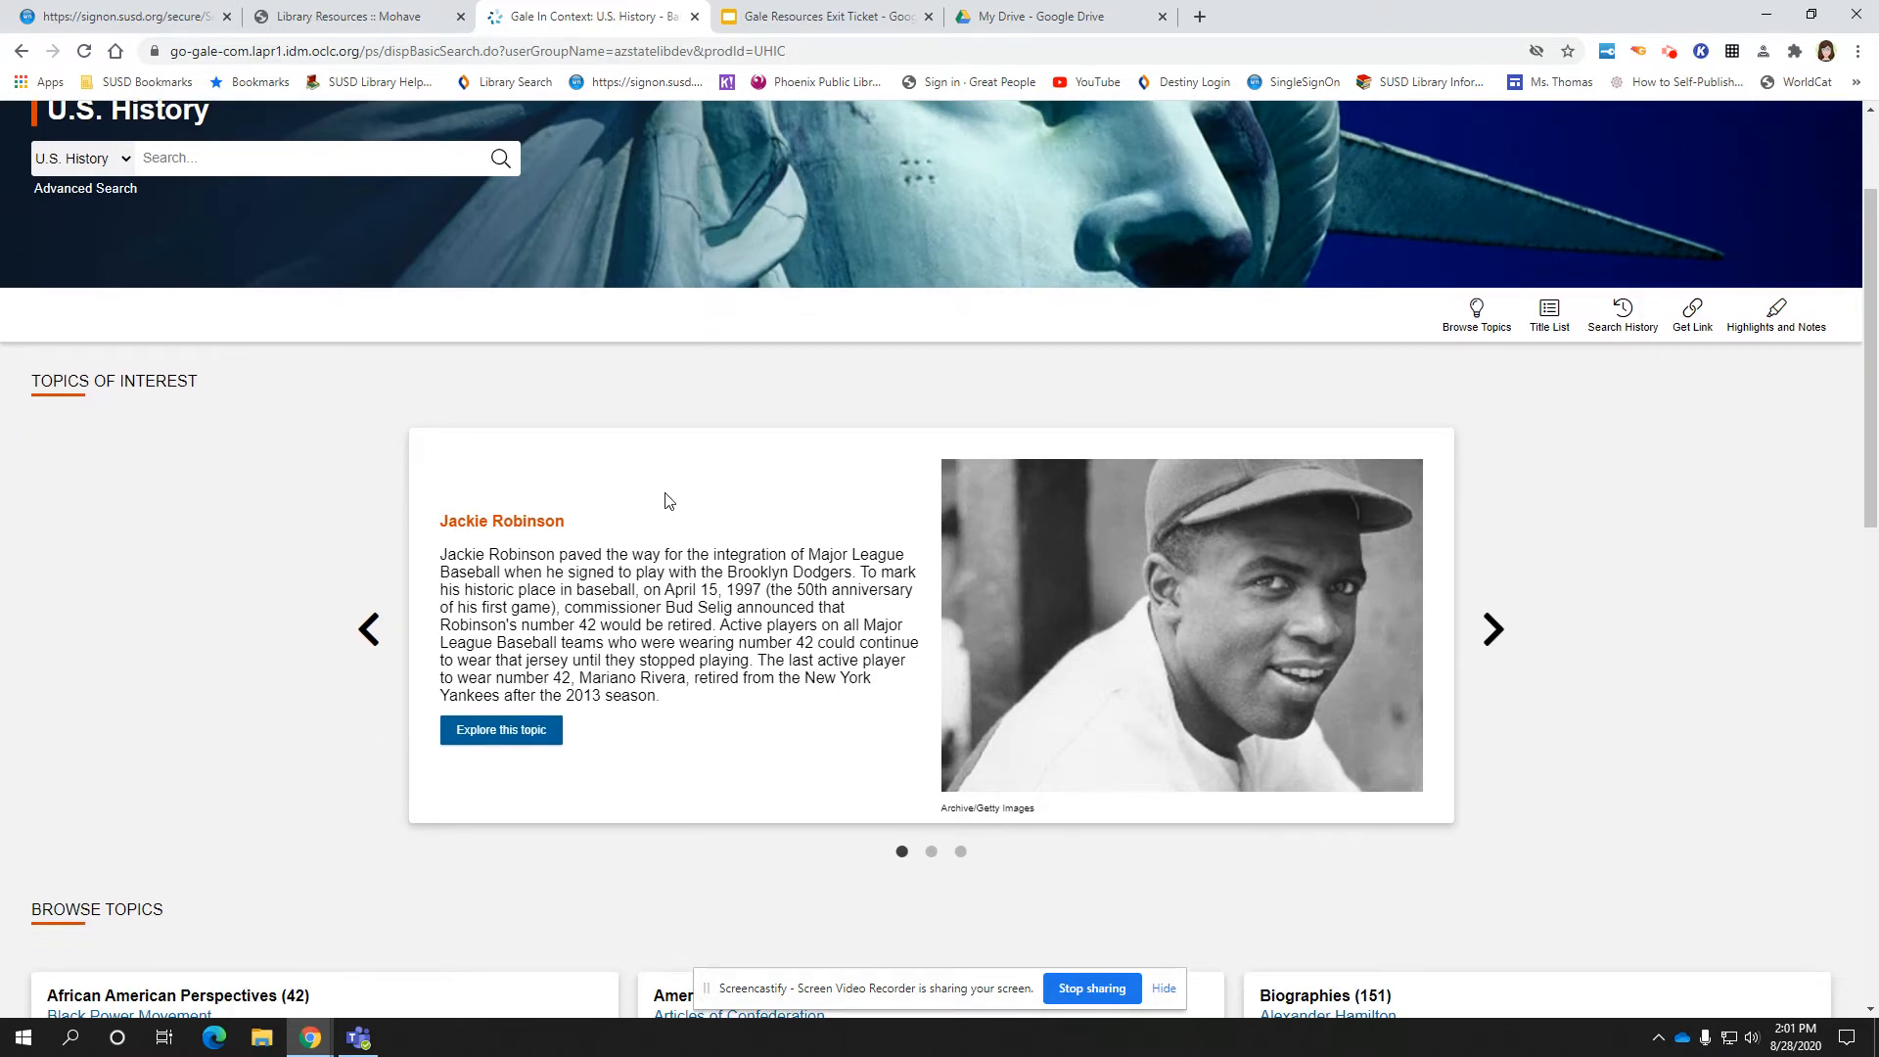
pyautogui.scroll(-4, 668, 502)
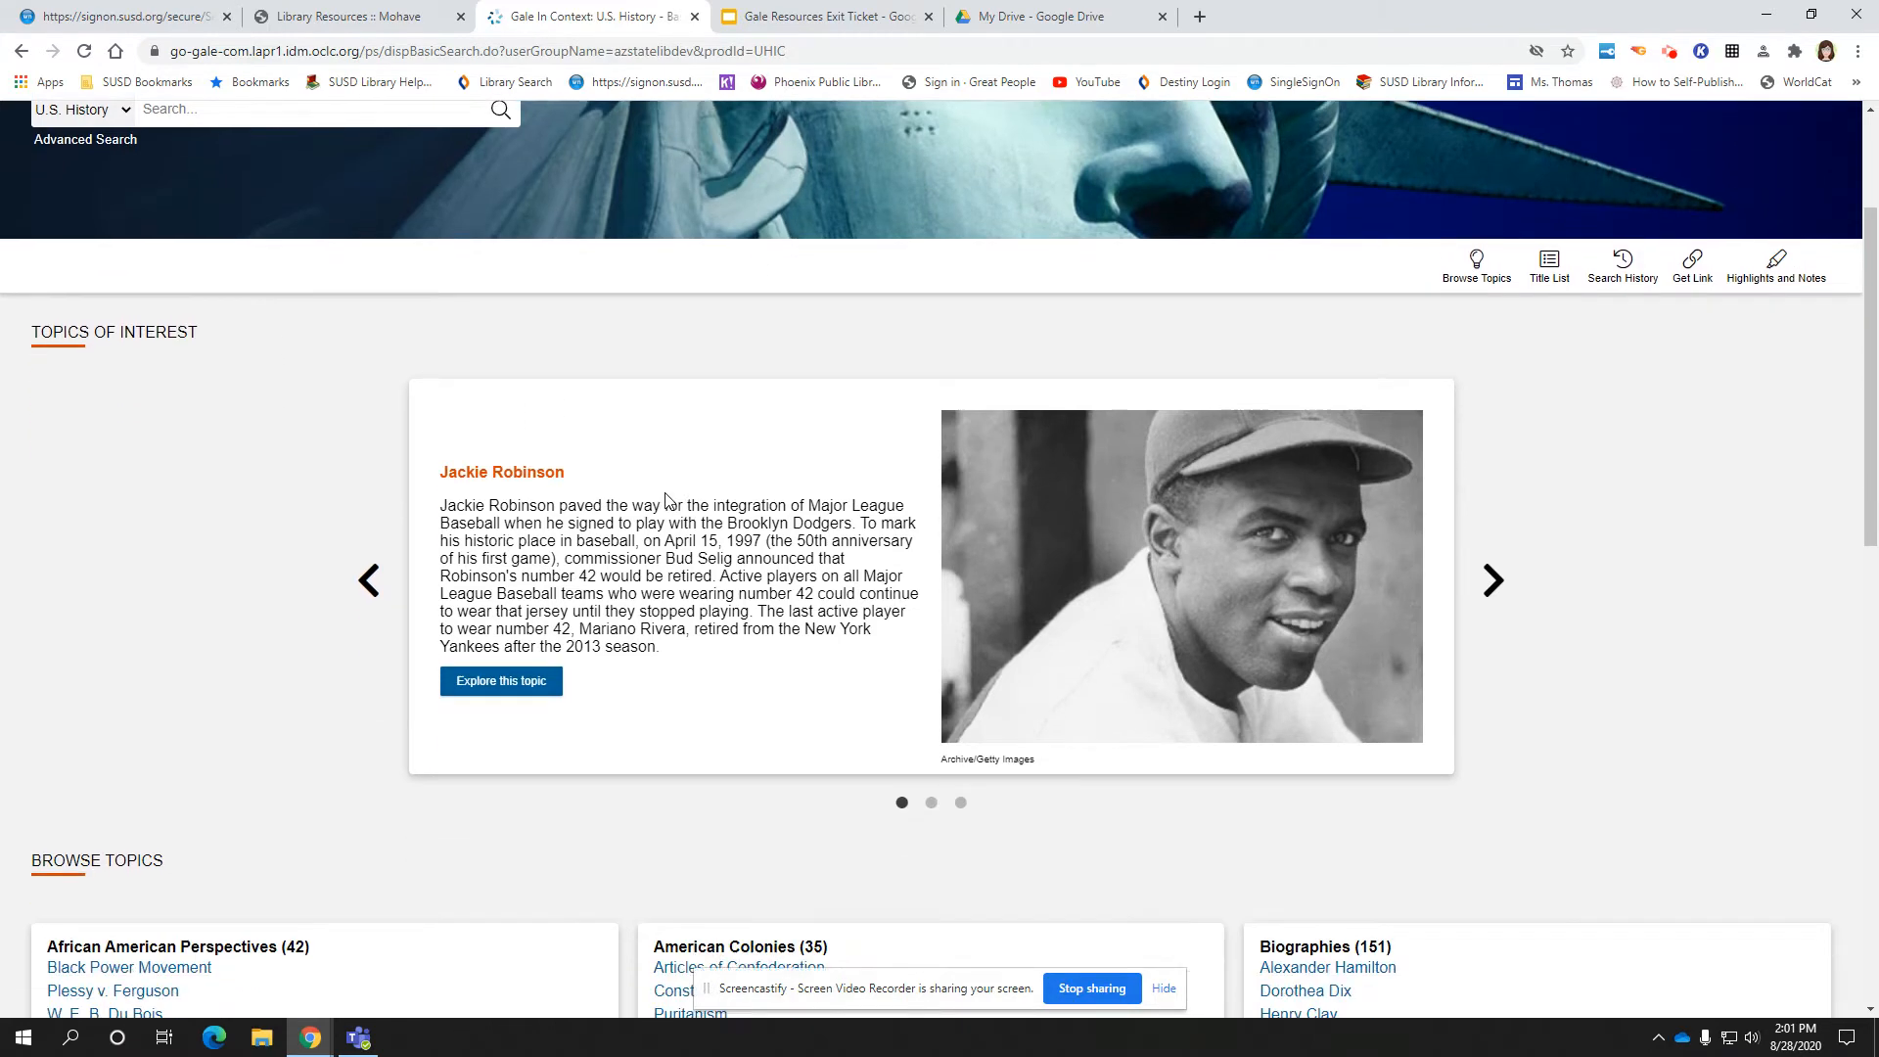
pyautogui.scroll(-2, 669, 501)
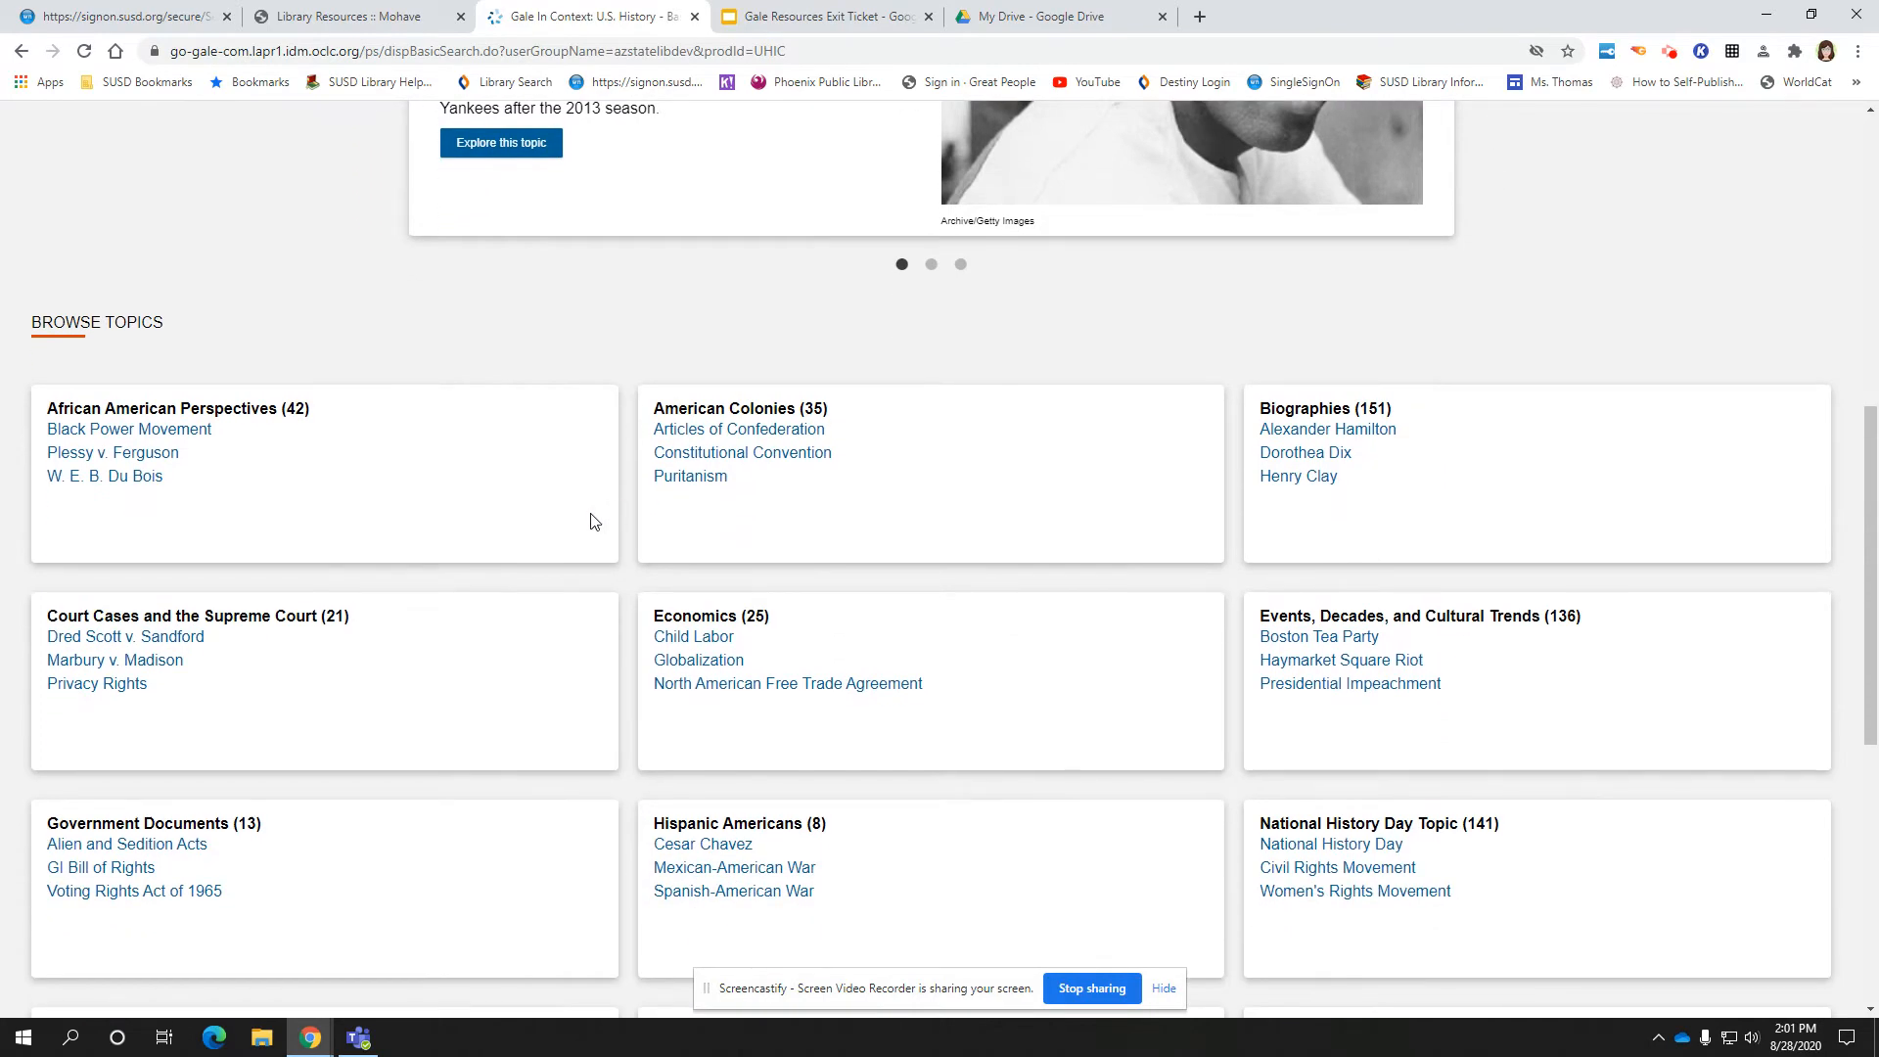
pyautogui.scroll(8, 591, 521)
pyautogui.click(367, 355)
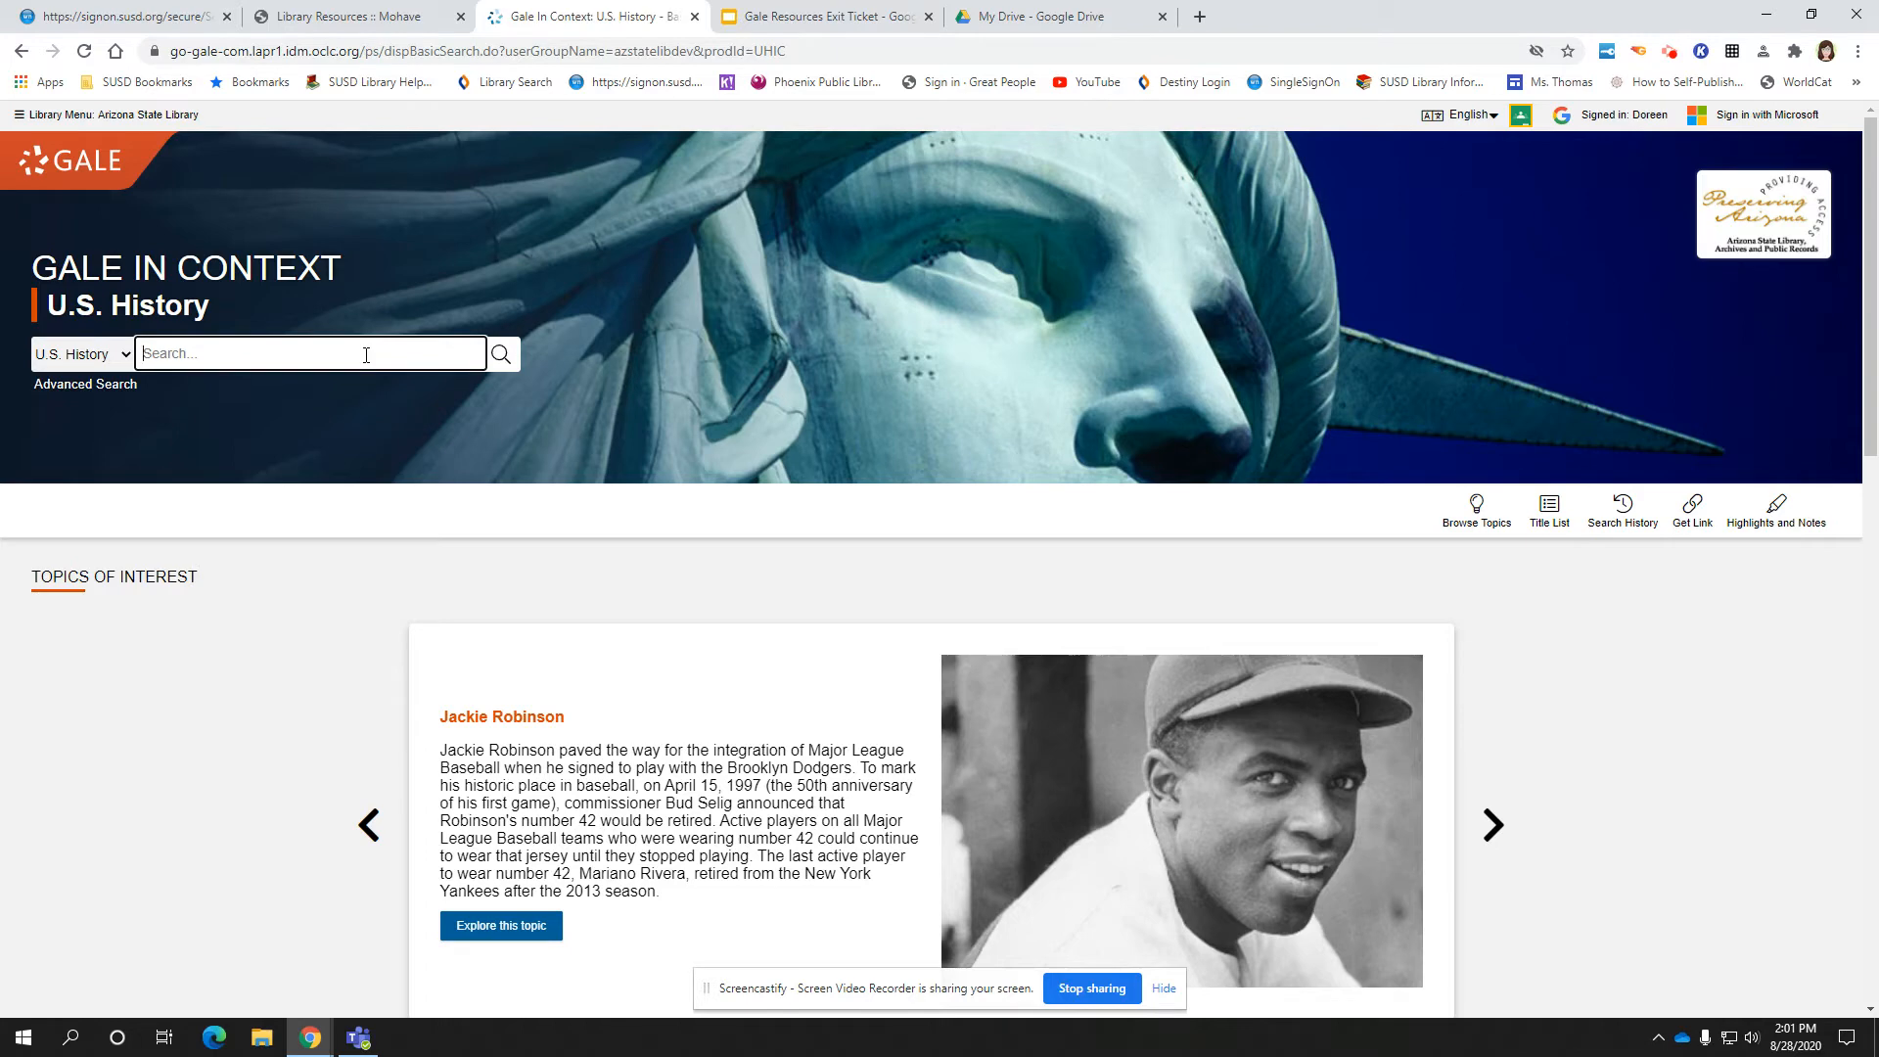
# Search for 'enlightenment' by picking it from the autocomplete suggestions
pyautogui.write('enli')
pyautogui.write('g')
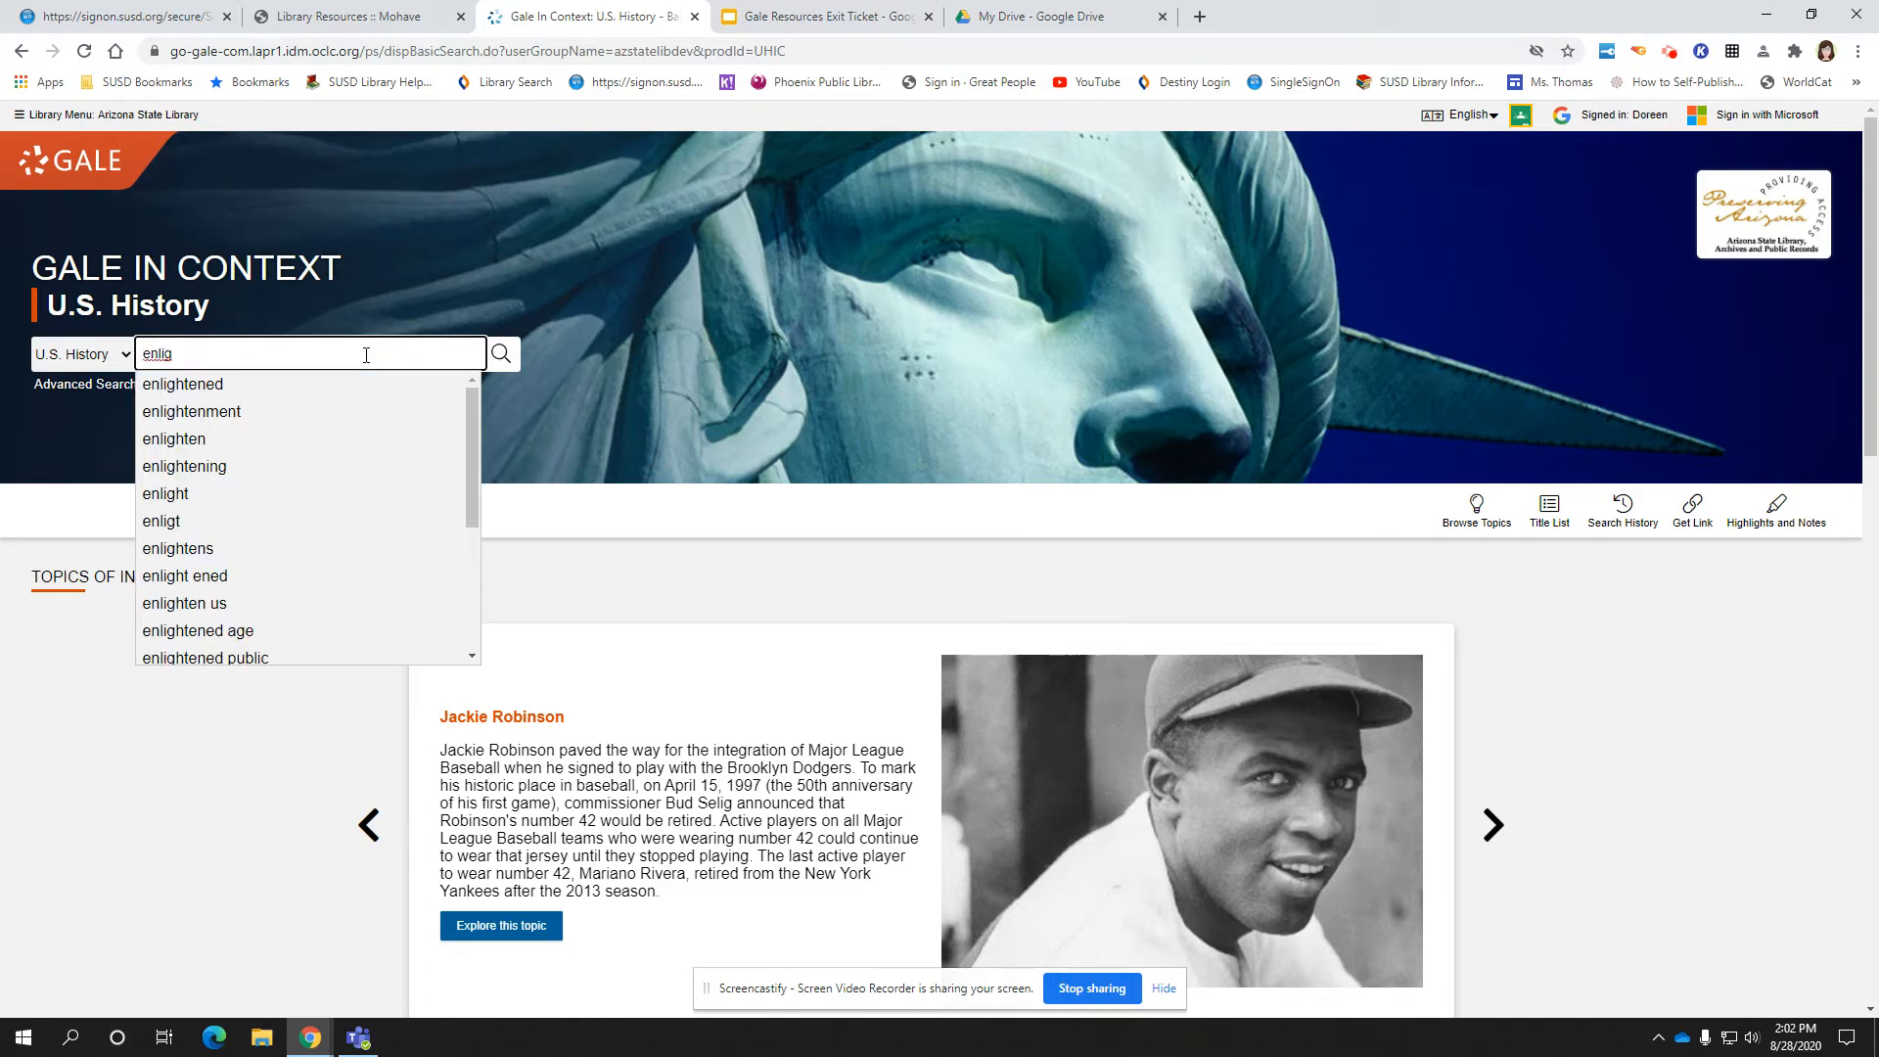
pyautogui.click(188, 412)
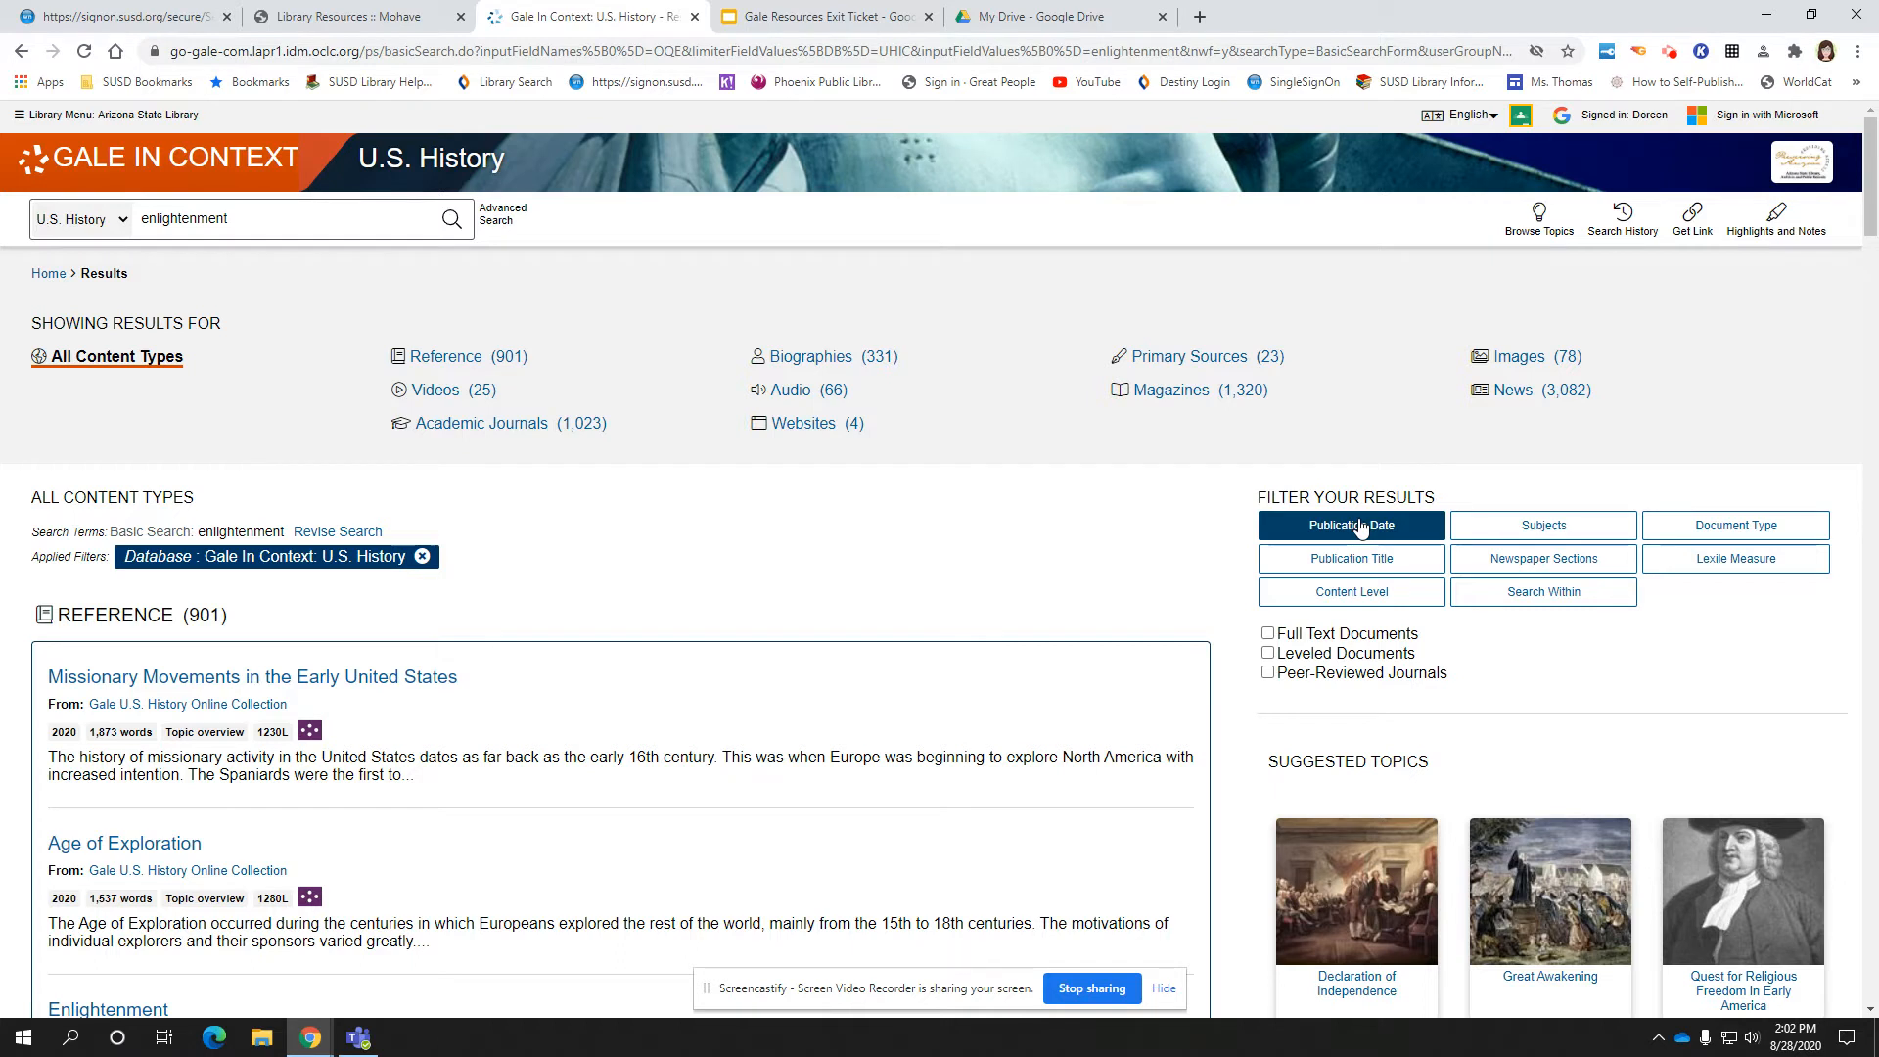
# Open the Publication Date filter and set the custom start date to 01/01/2020
pyautogui.click(1360, 528)
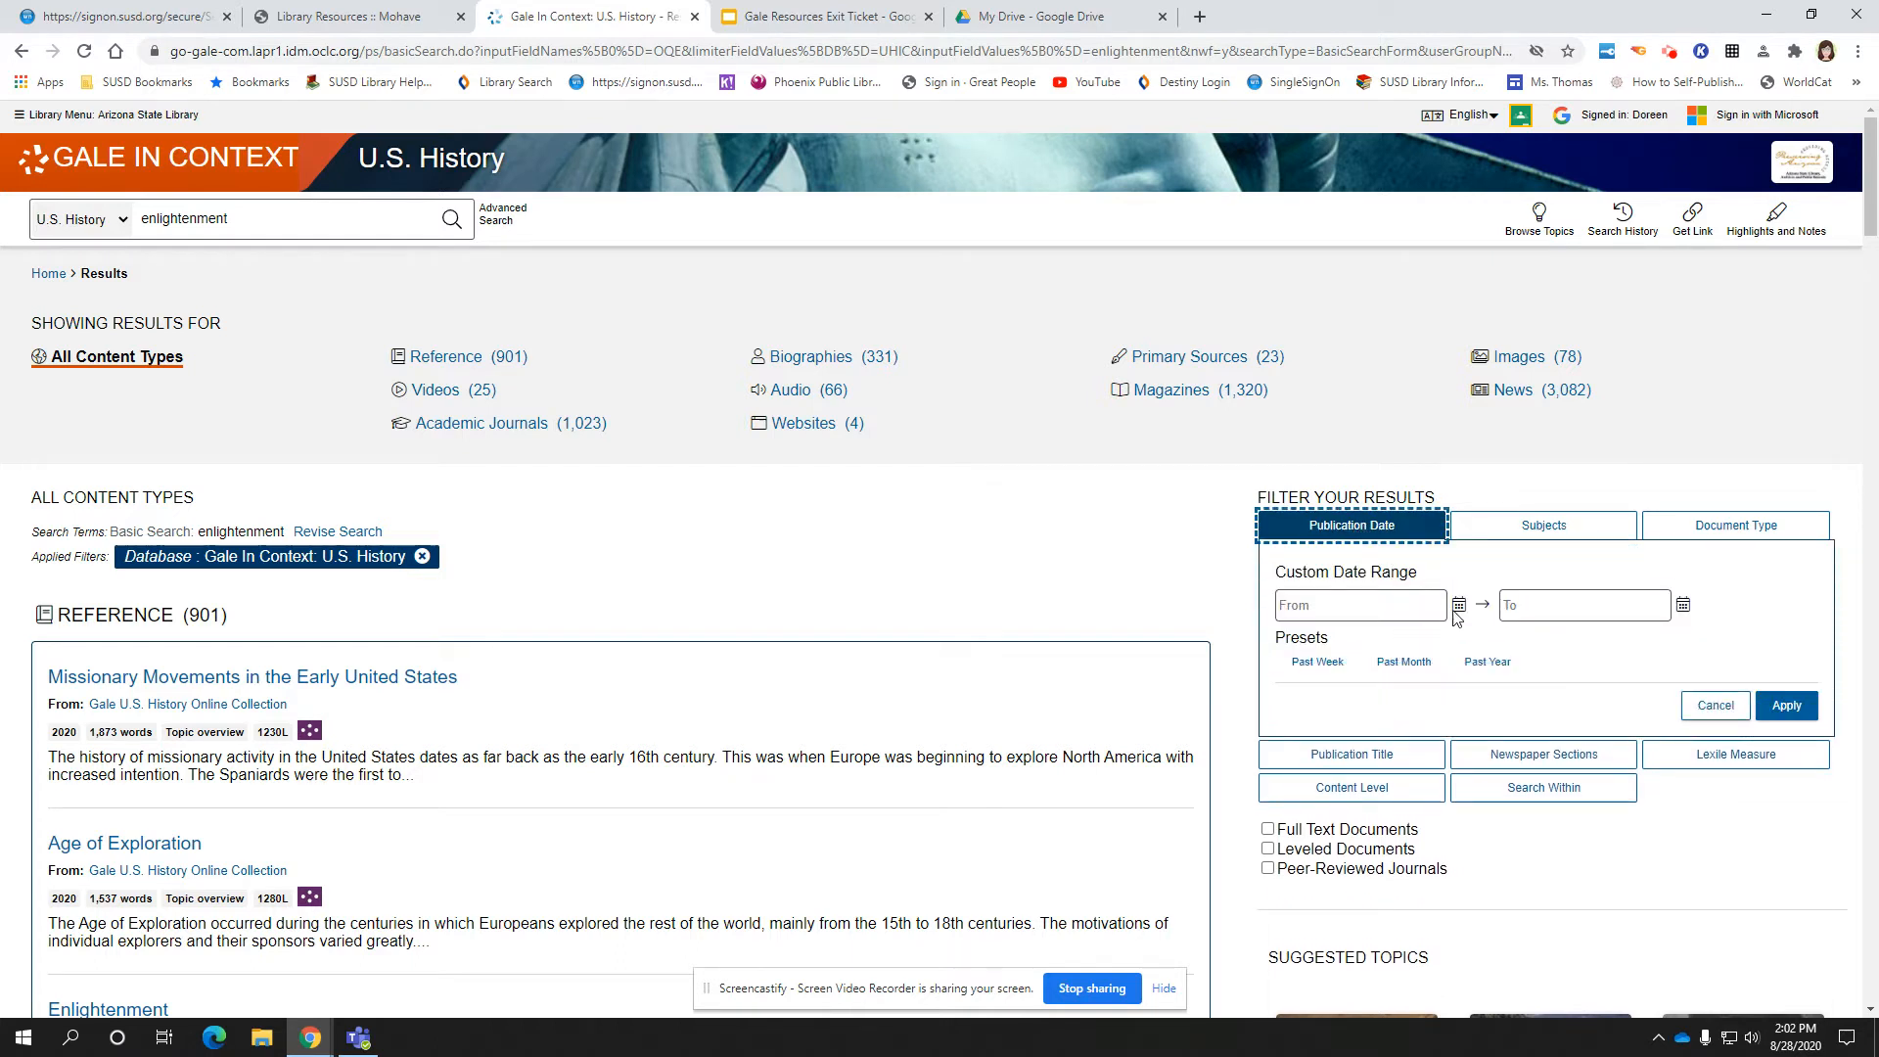
pyautogui.click(1458, 606)
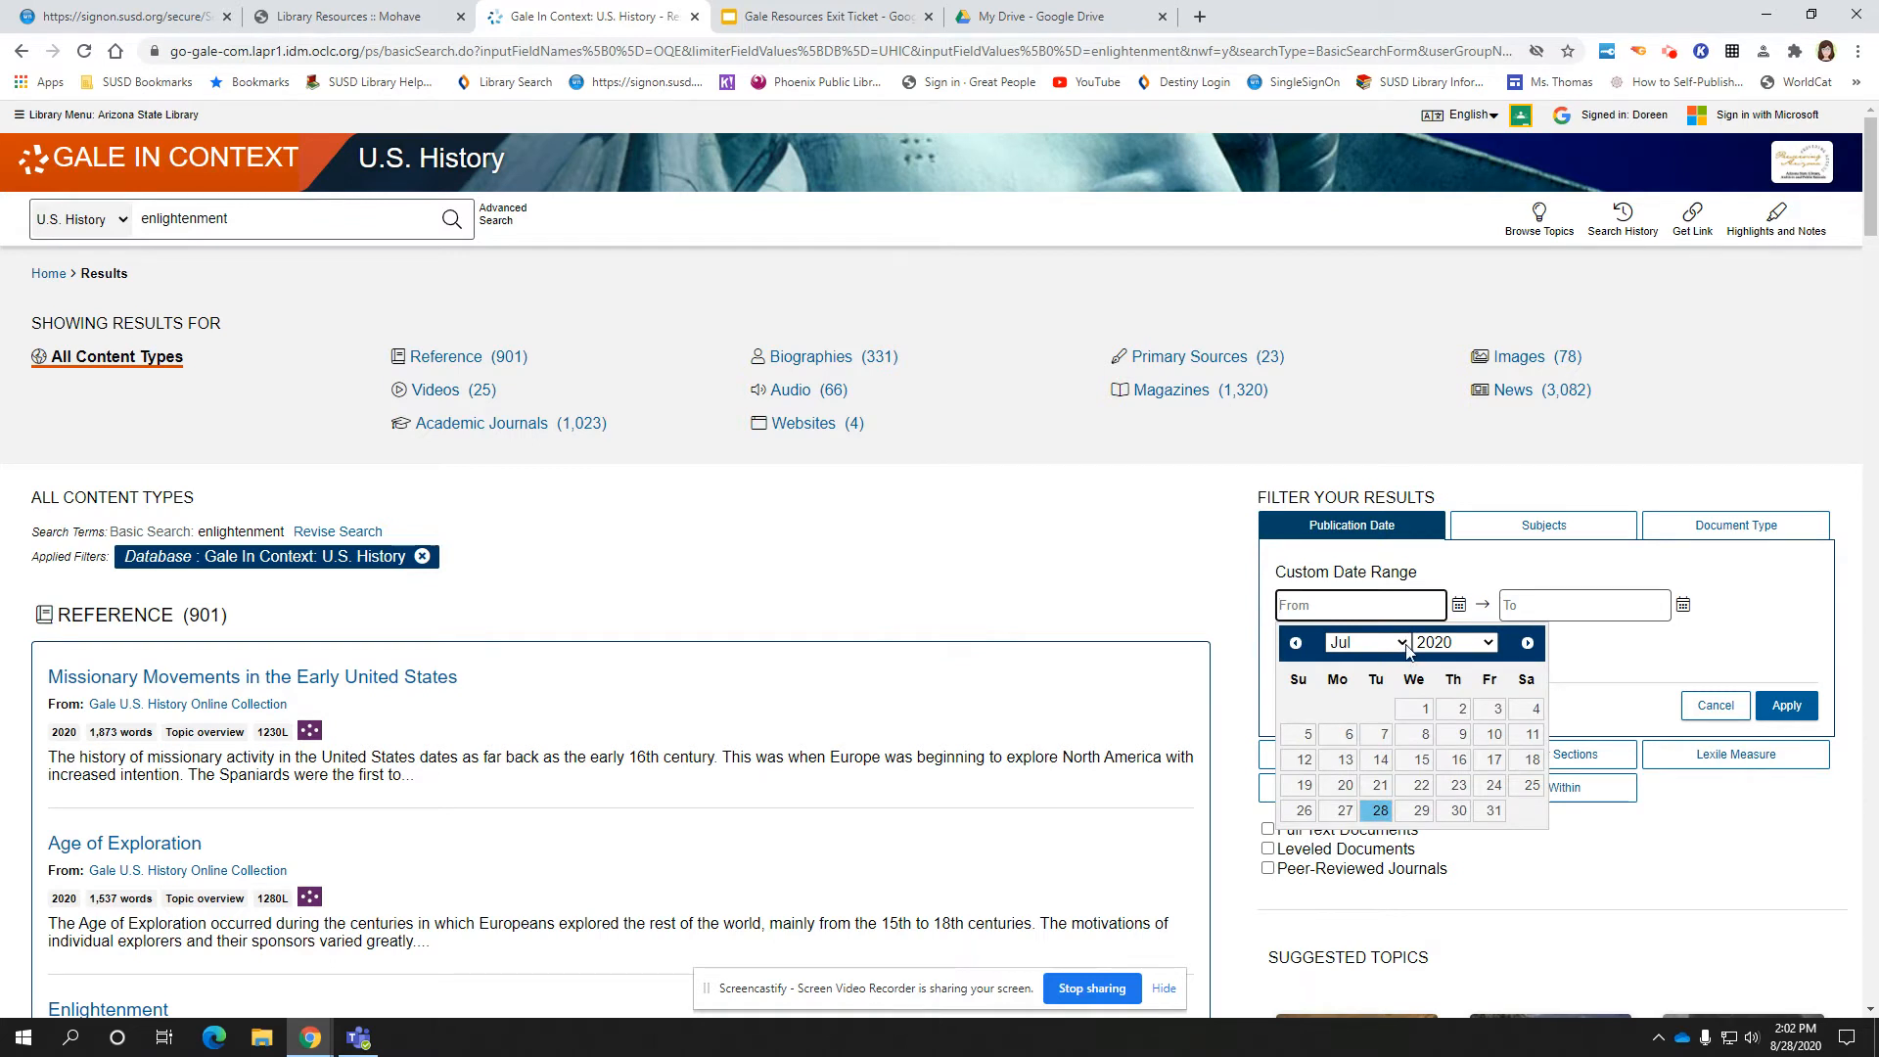
pyautogui.click(1403, 643)
pyautogui.click(1362, 665)
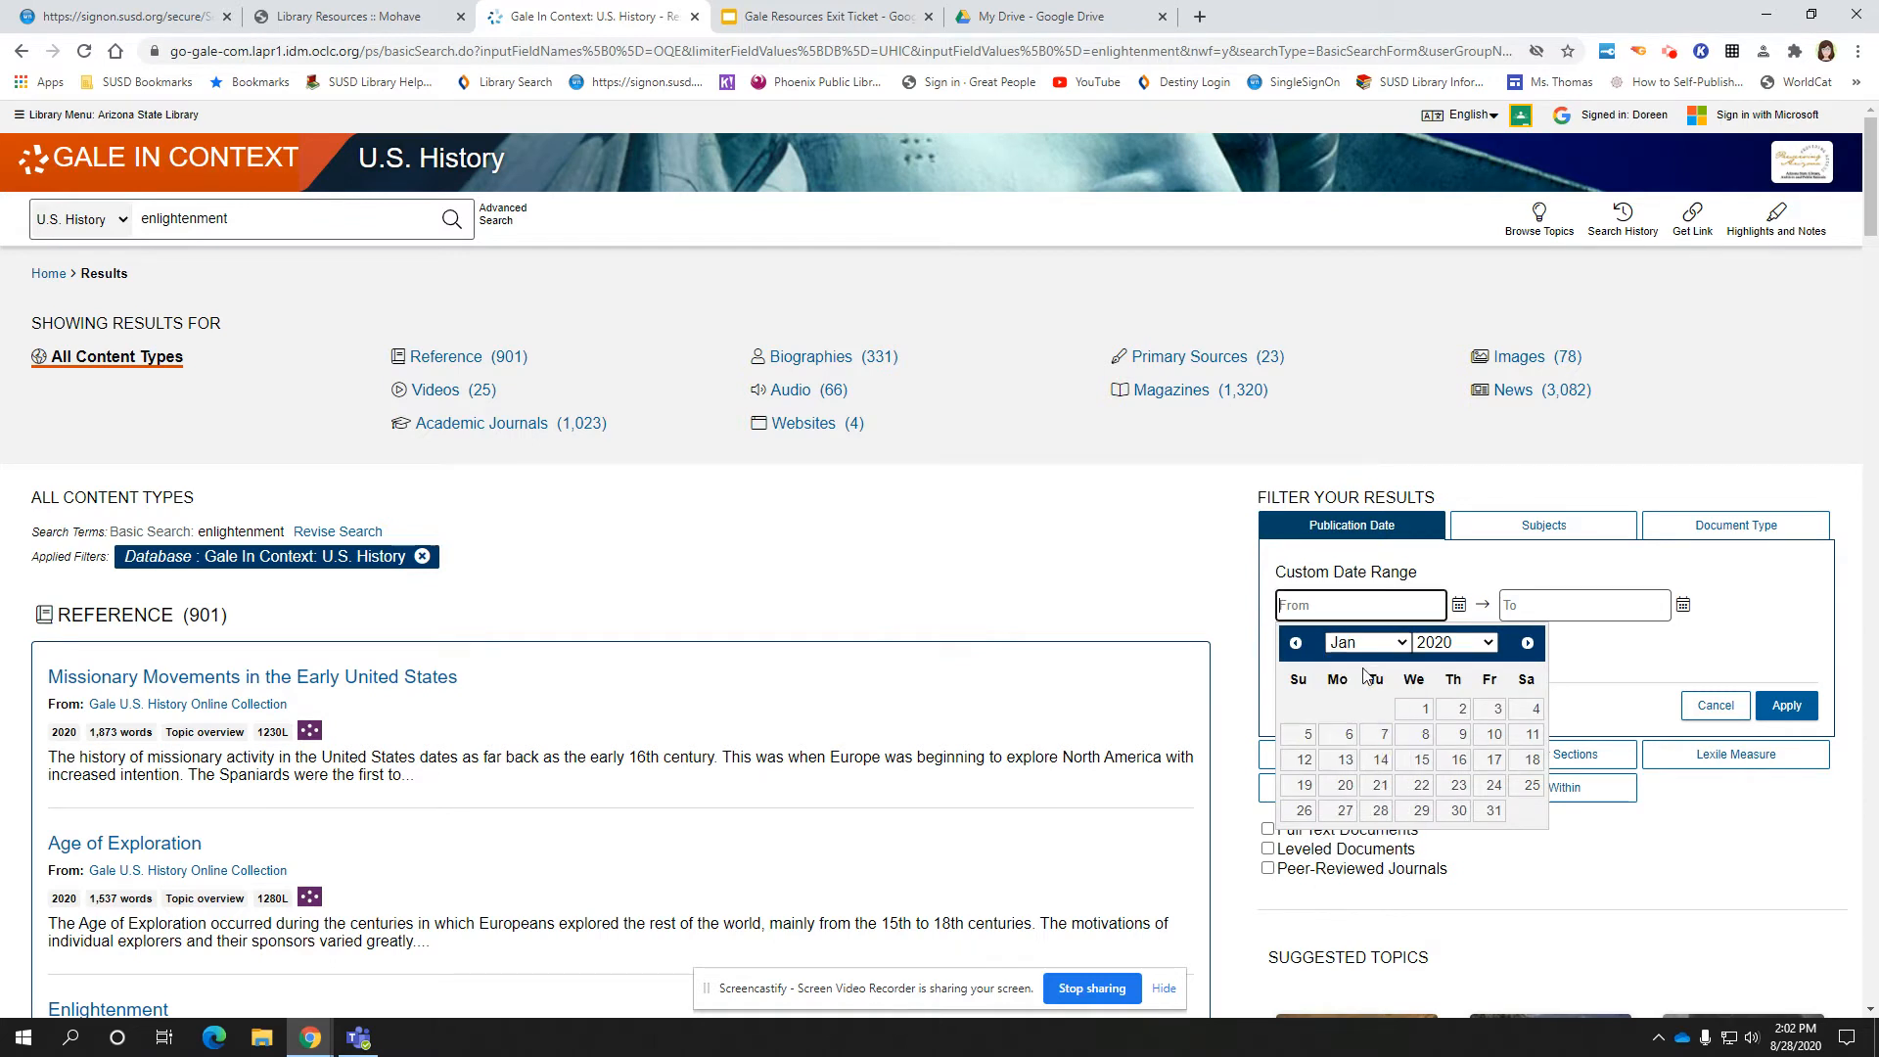
pyautogui.click(1424, 711)
pyautogui.click(1458, 604)
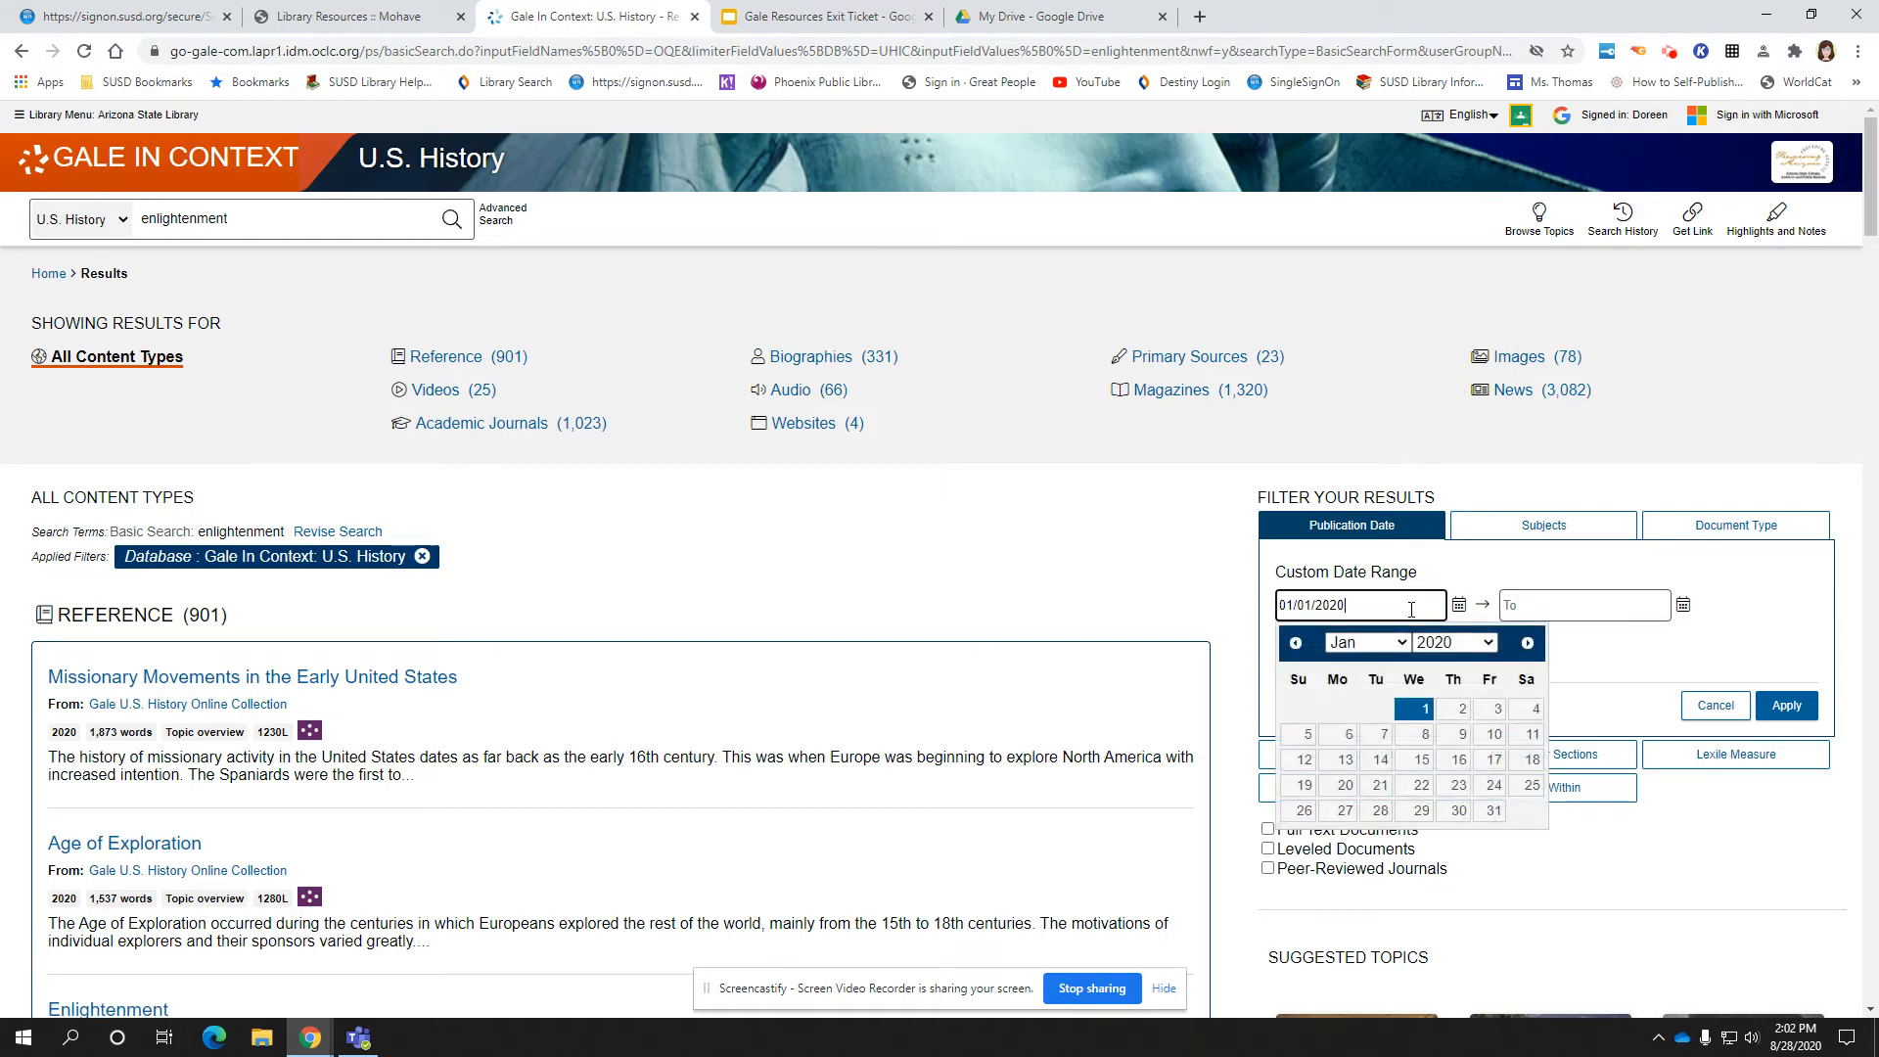
pyautogui.click(1468, 643)
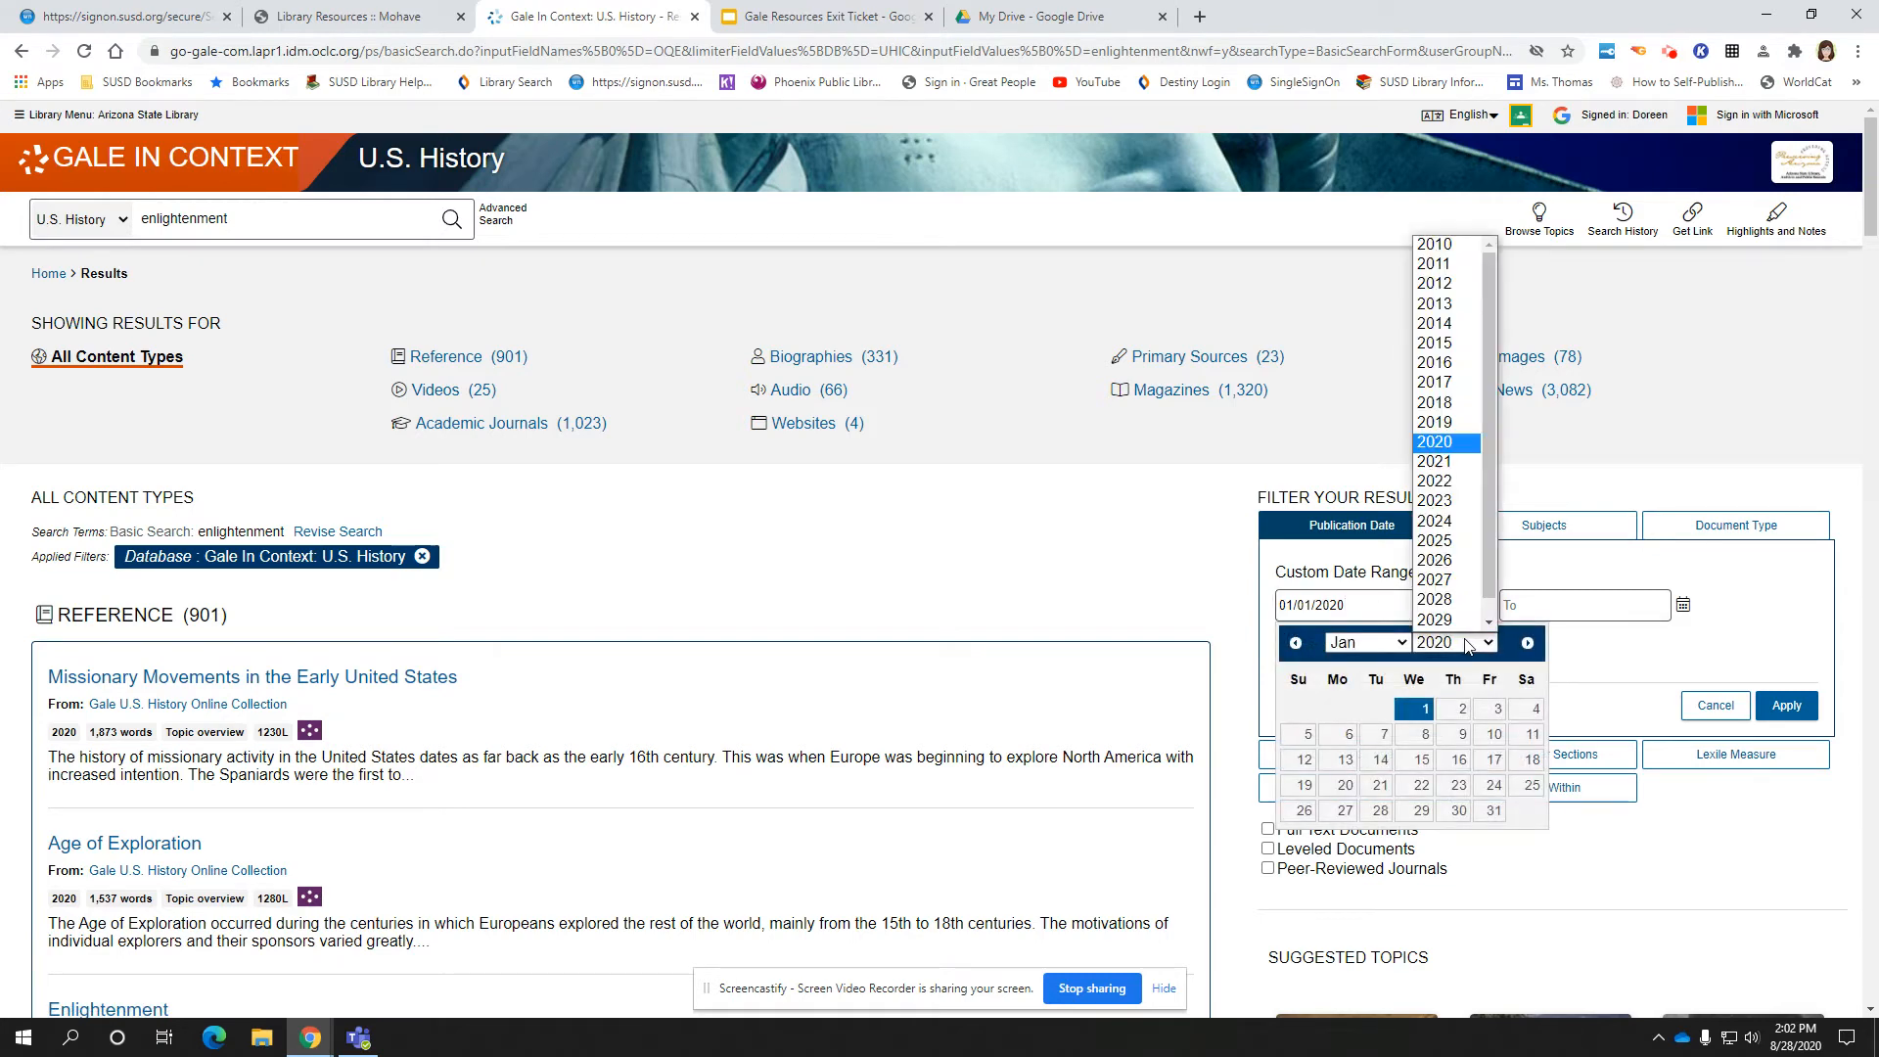
pyautogui.click(1414, 252)
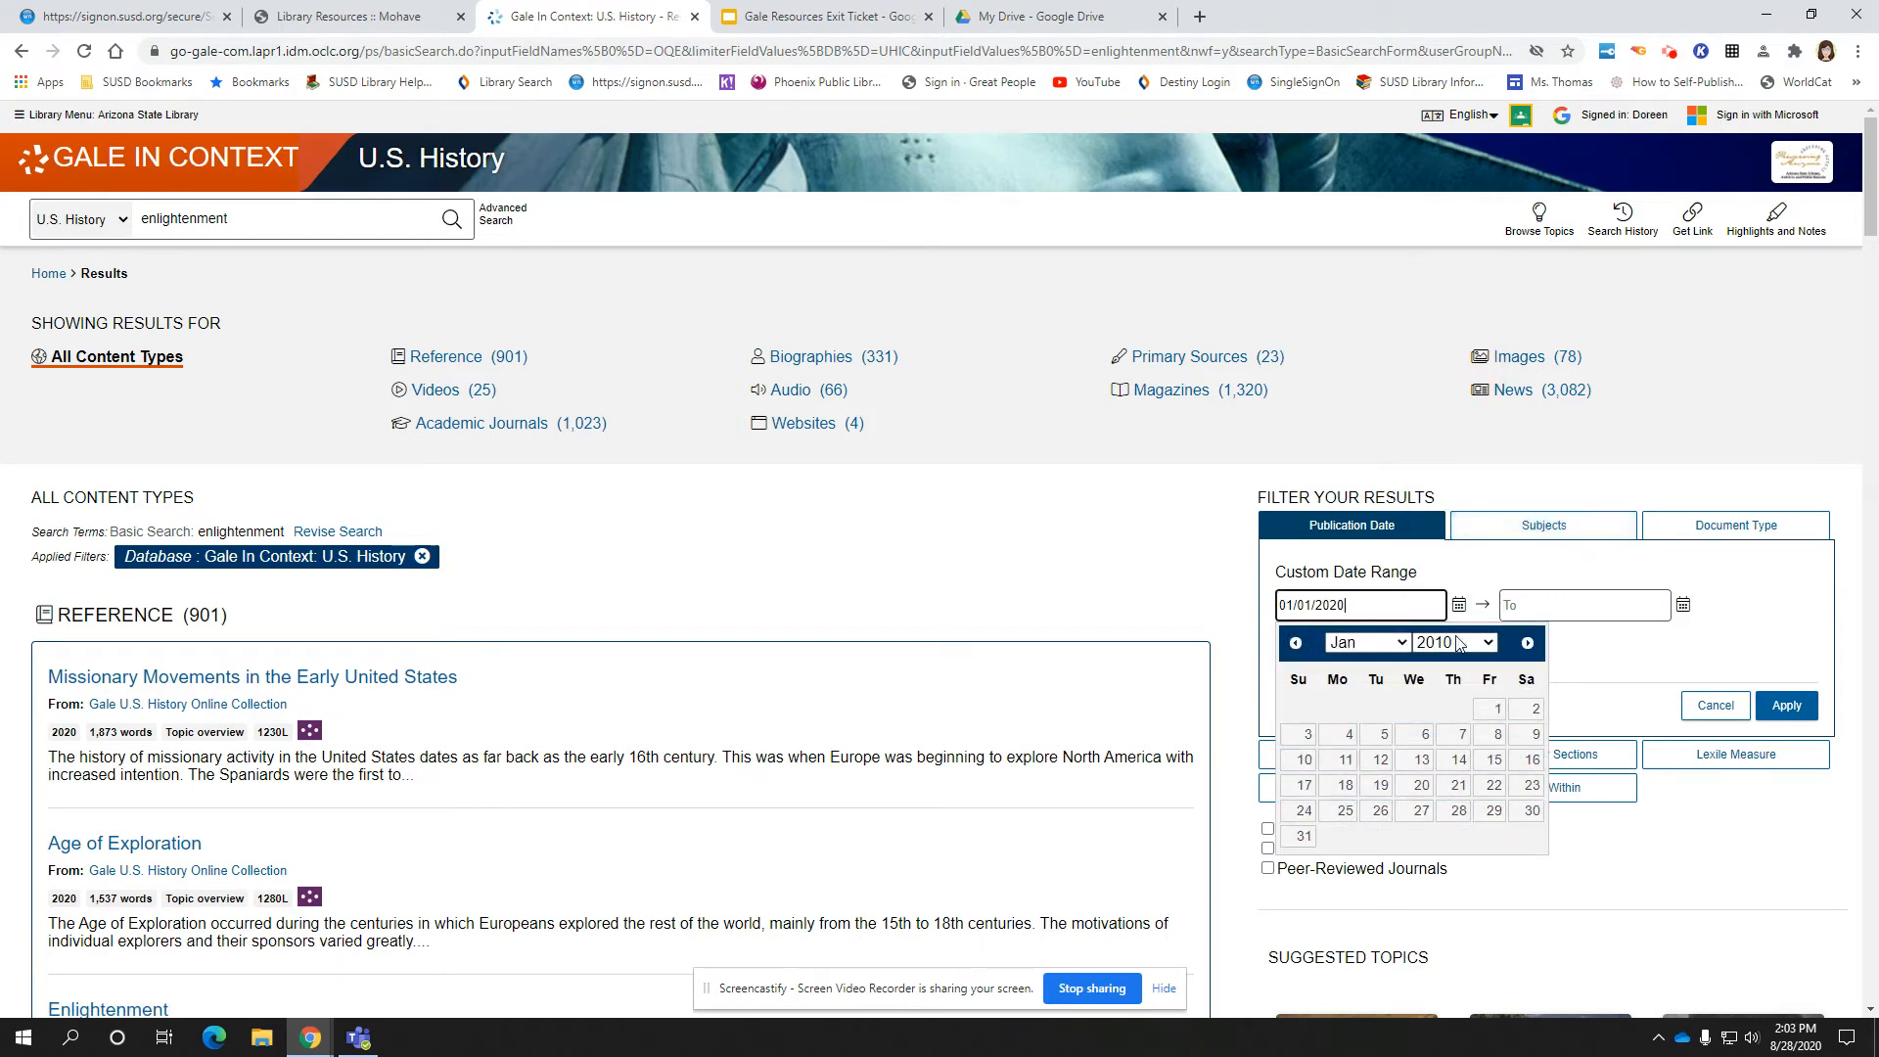
# Set the end date to 08/28/2020 and apply the custom date range
pyautogui.click(1684, 605)
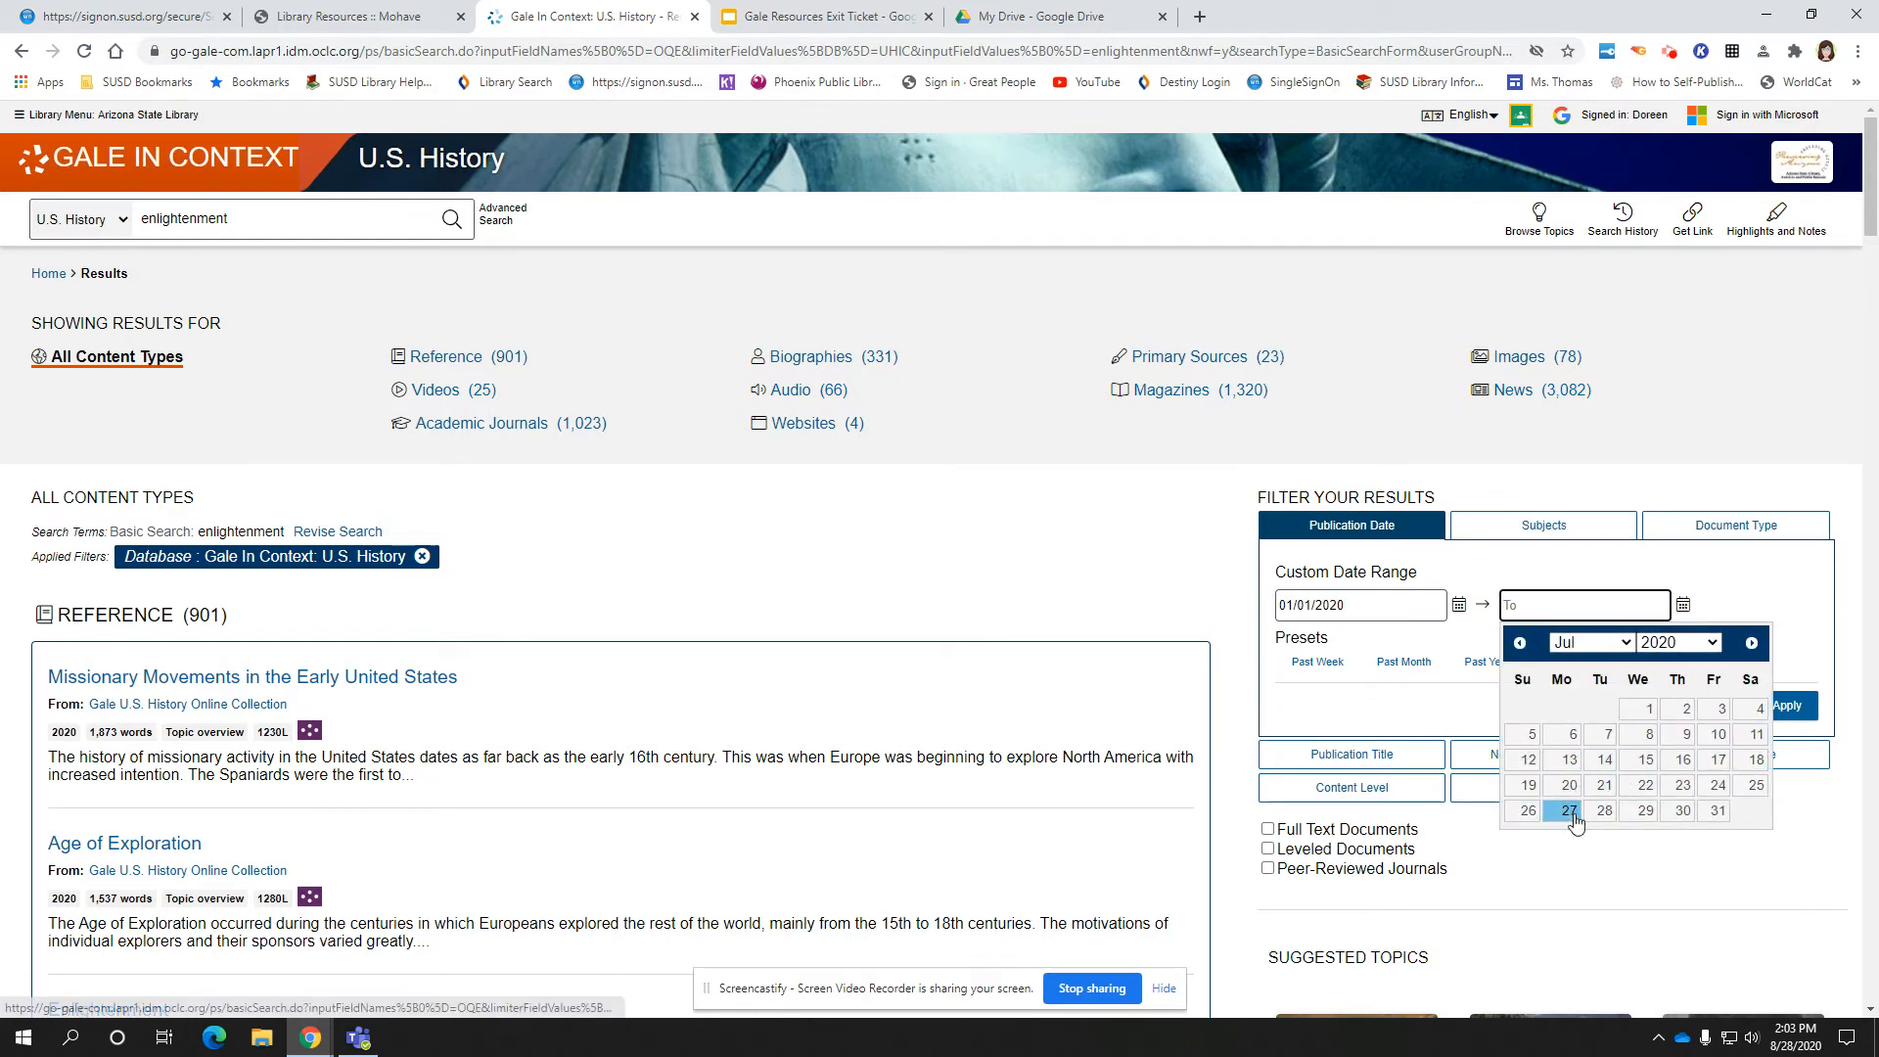
pyautogui.click(1587, 643)
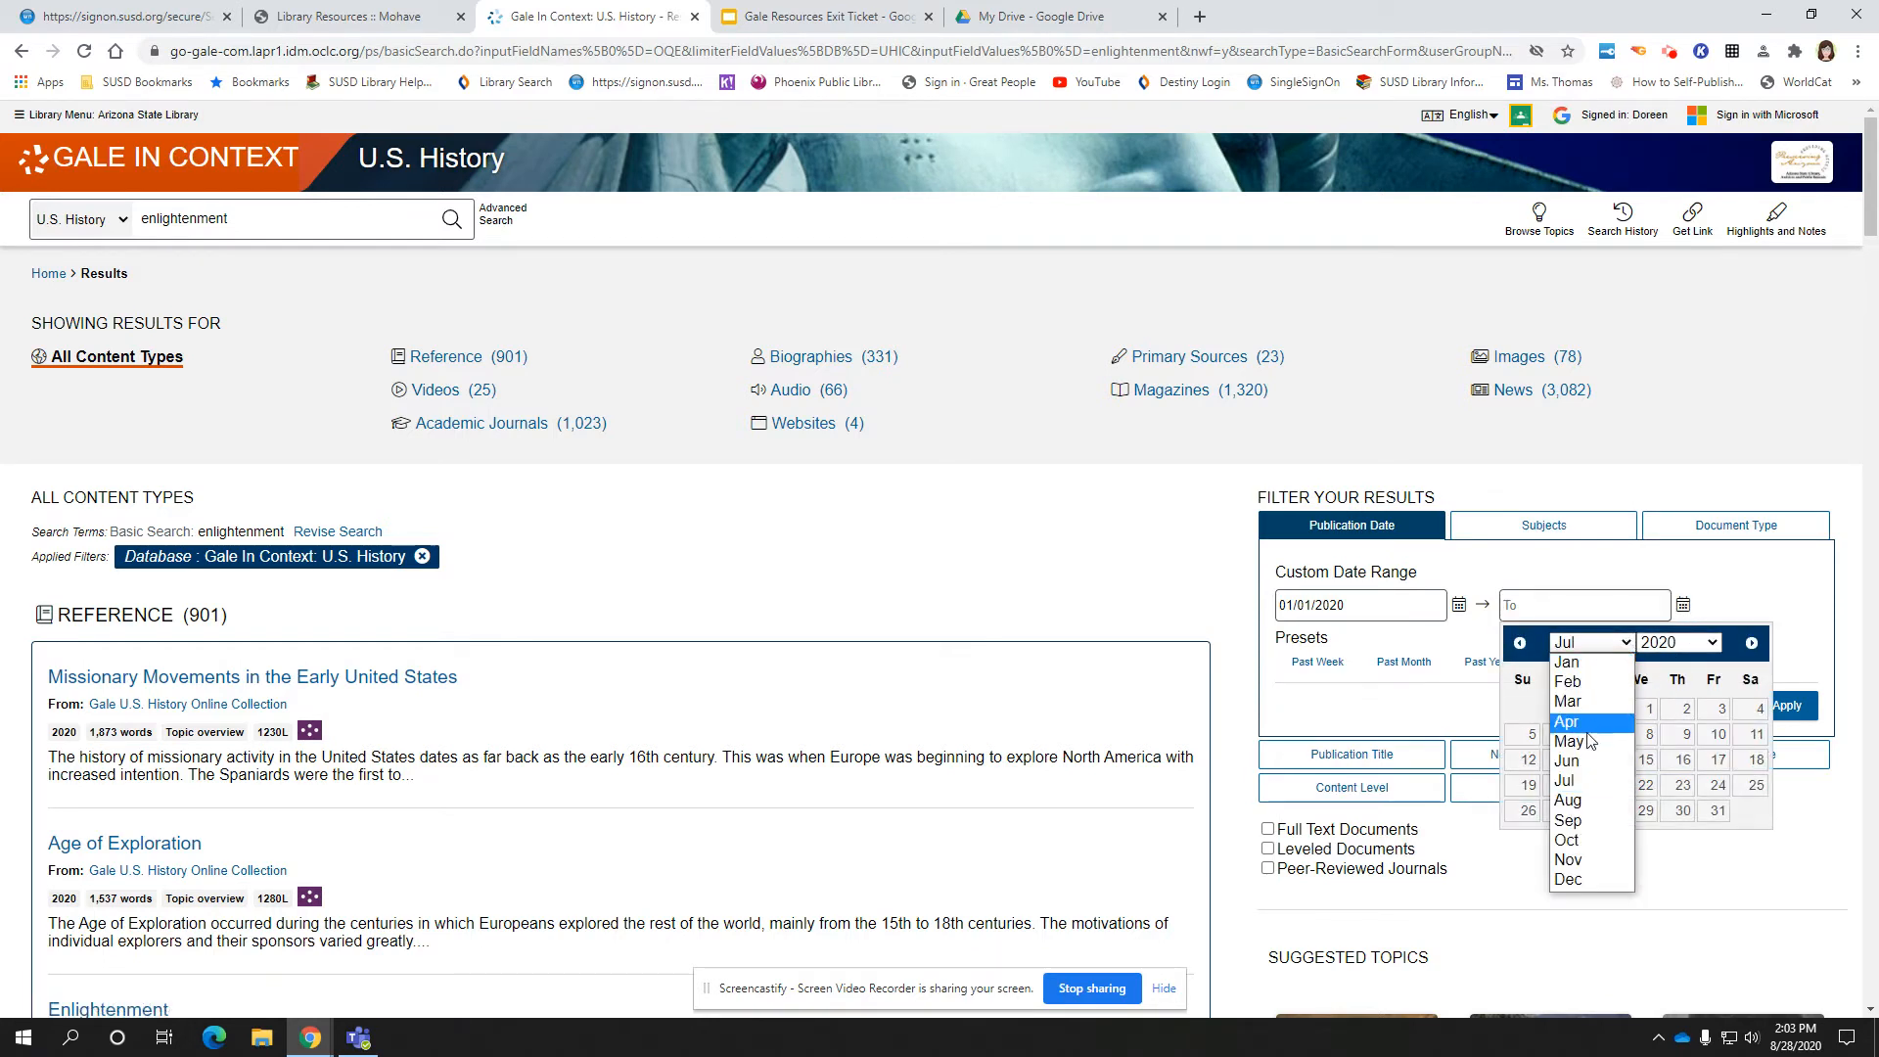
pyautogui.click(1568, 801)
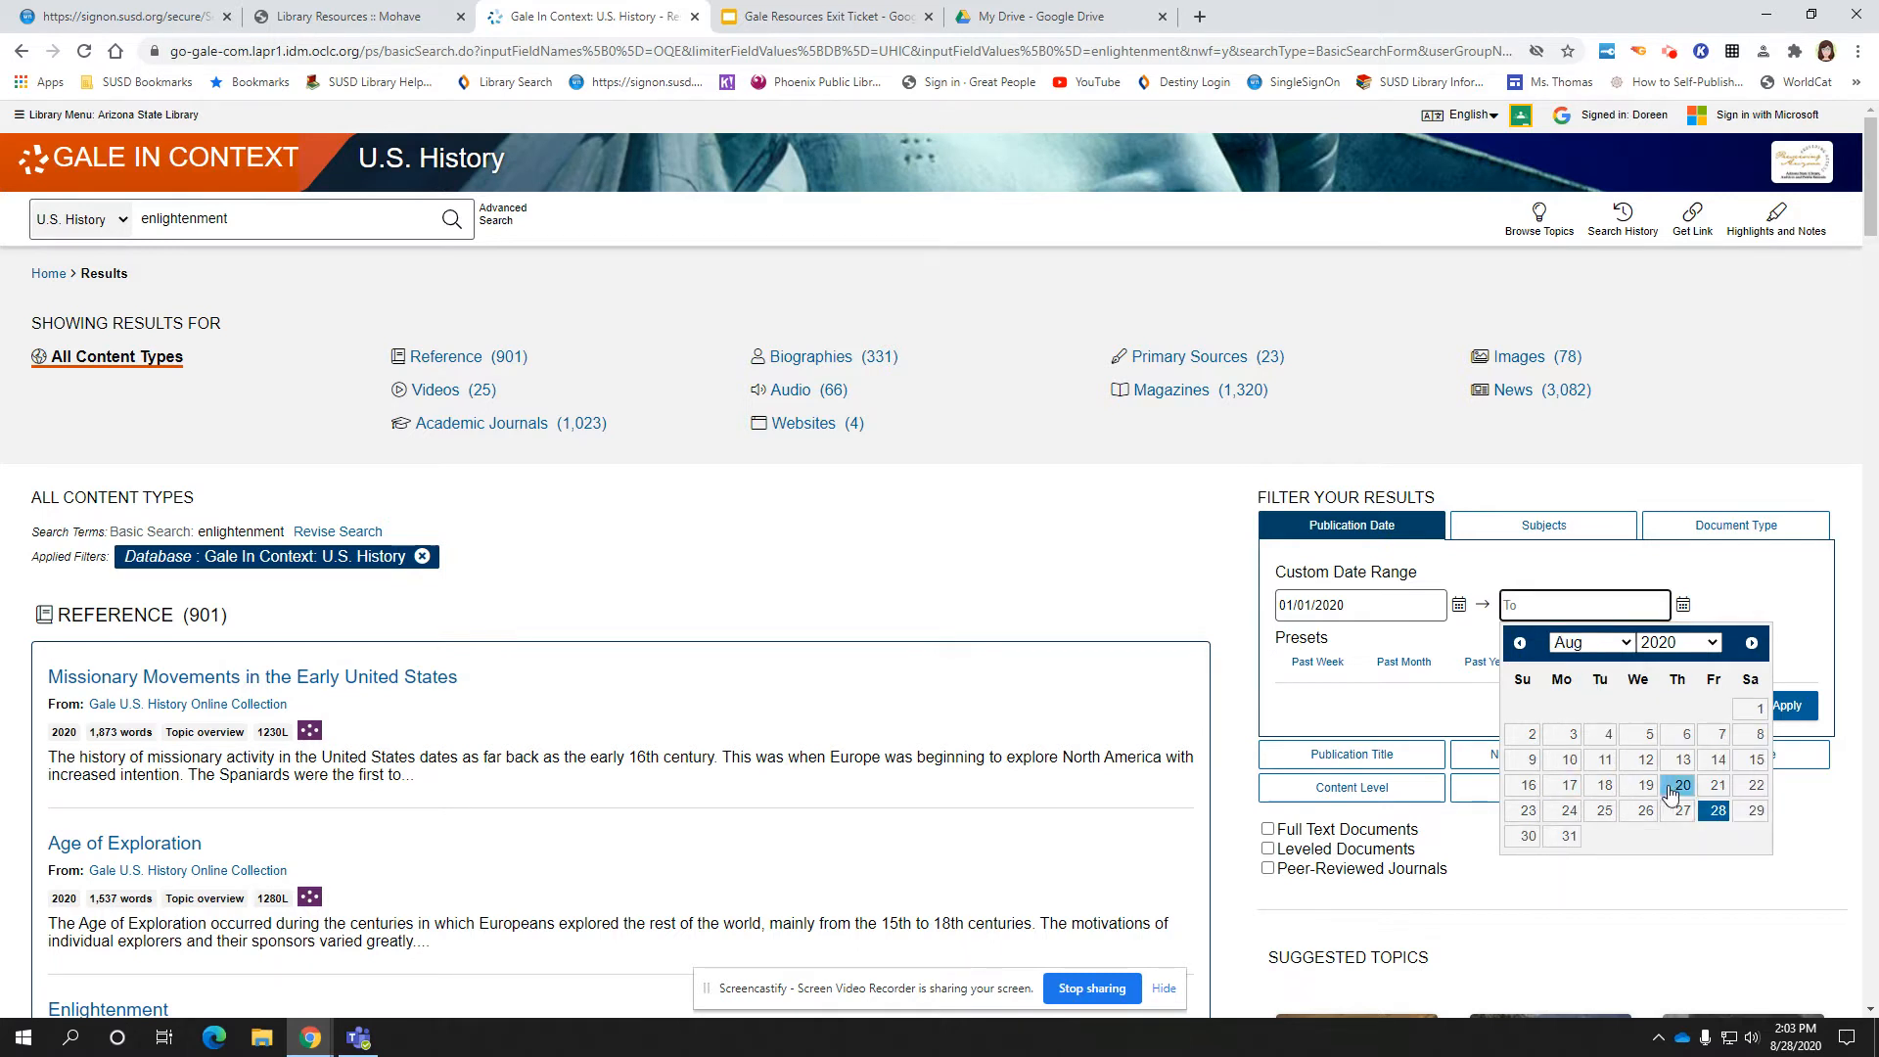
pyautogui.click(1721, 814)
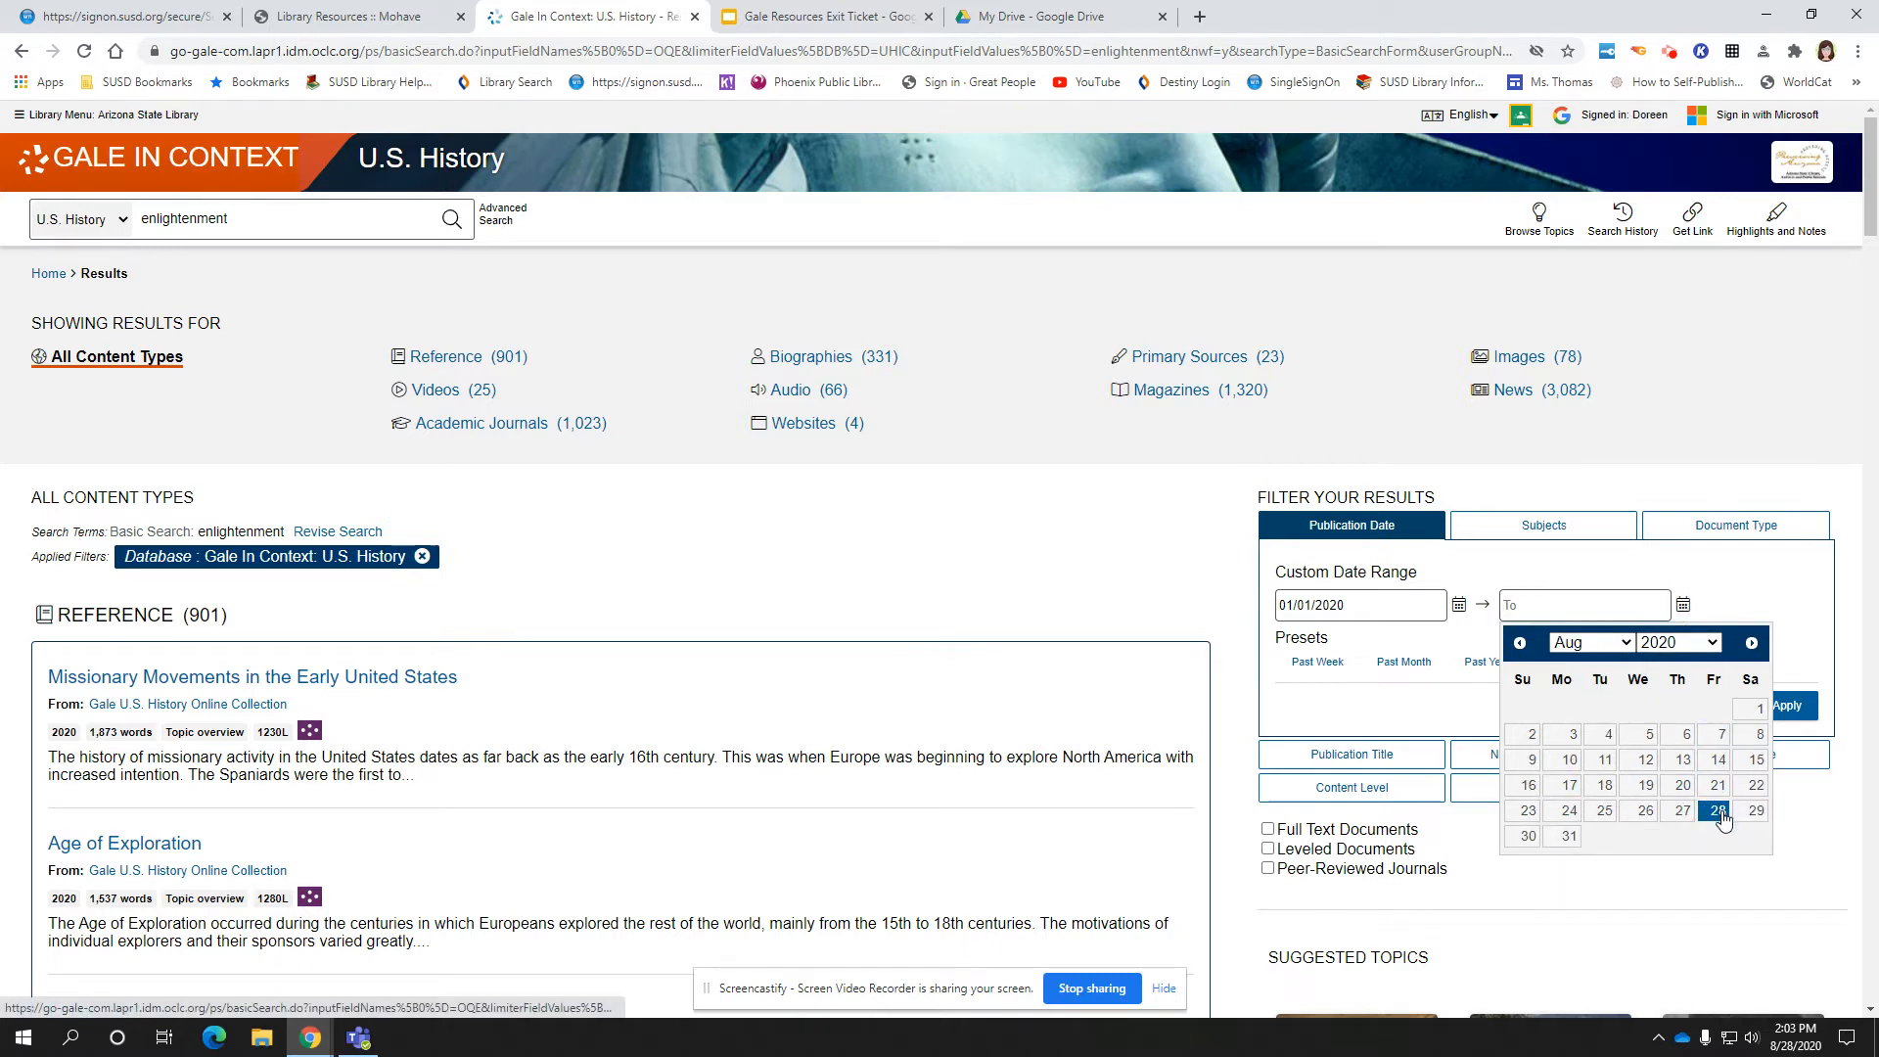
pyautogui.click(1782, 709)
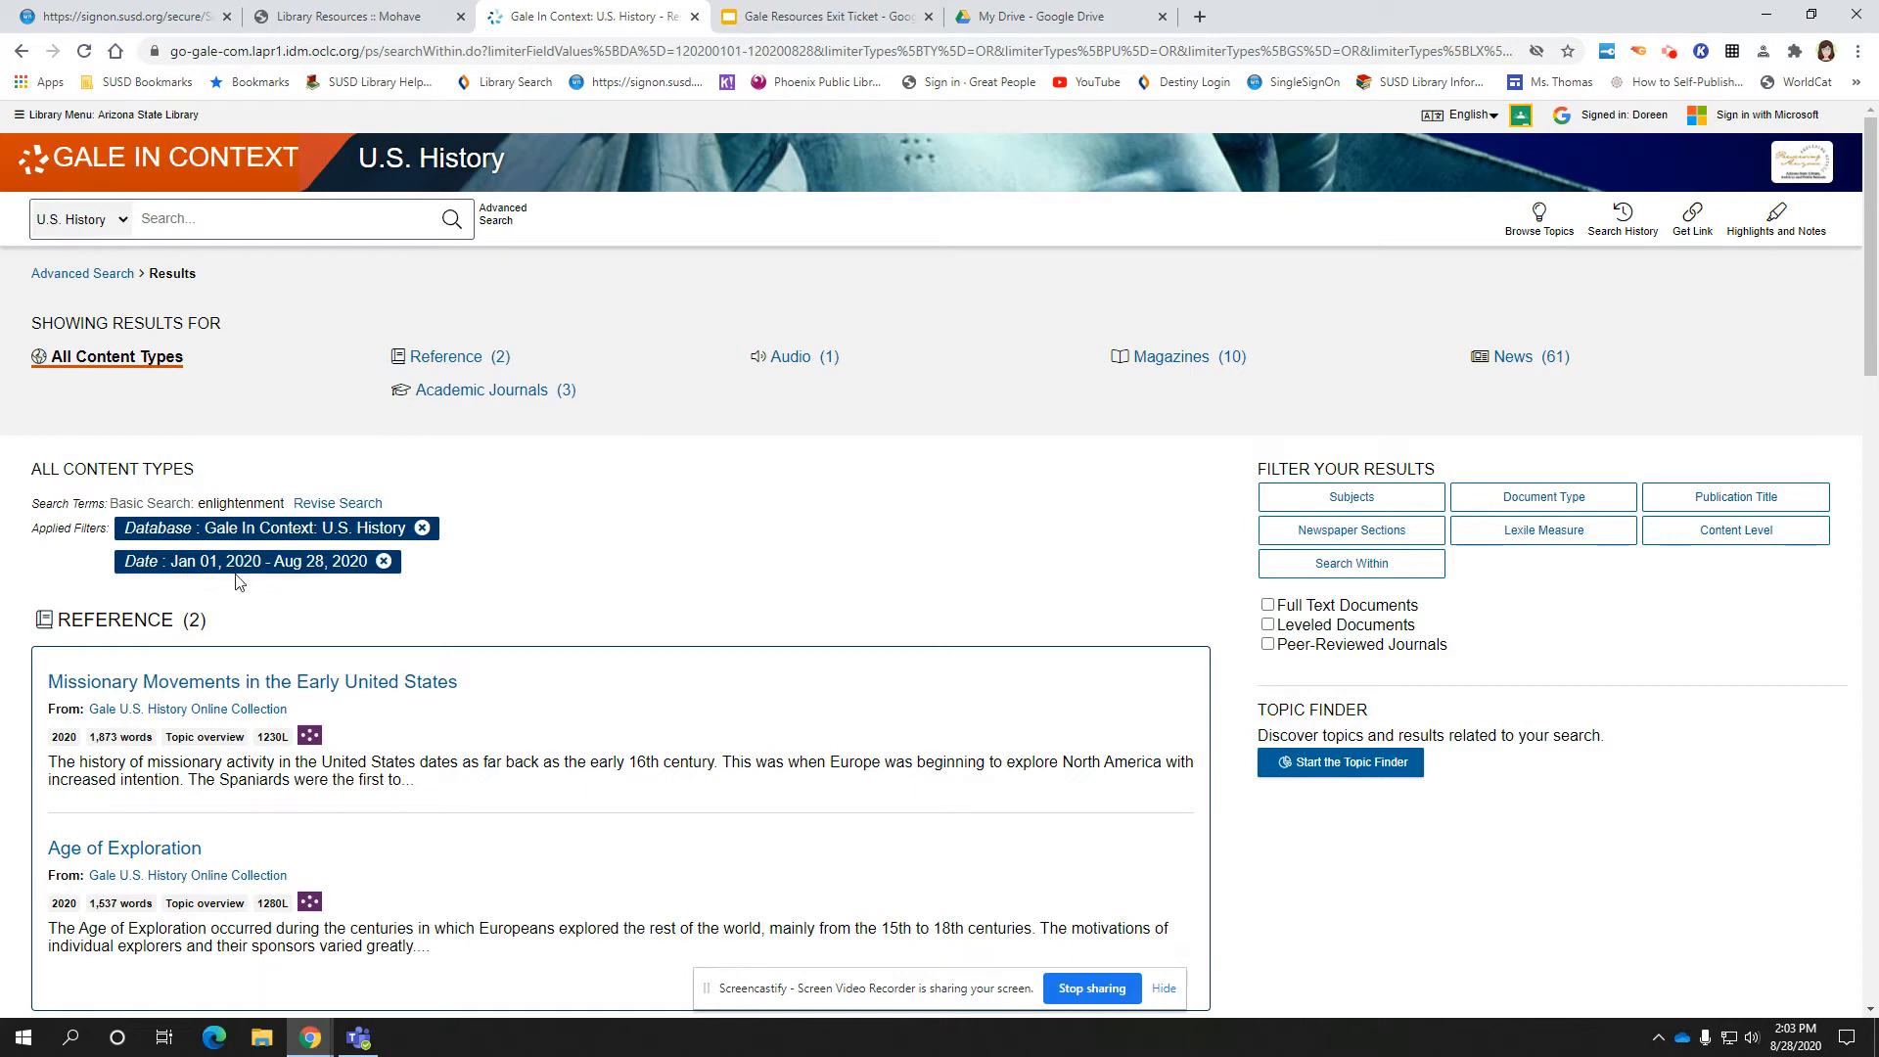
# Remove the Date filter chip and scroll through the unfiltered enlightenment results
pyautogui.click(384, 563)
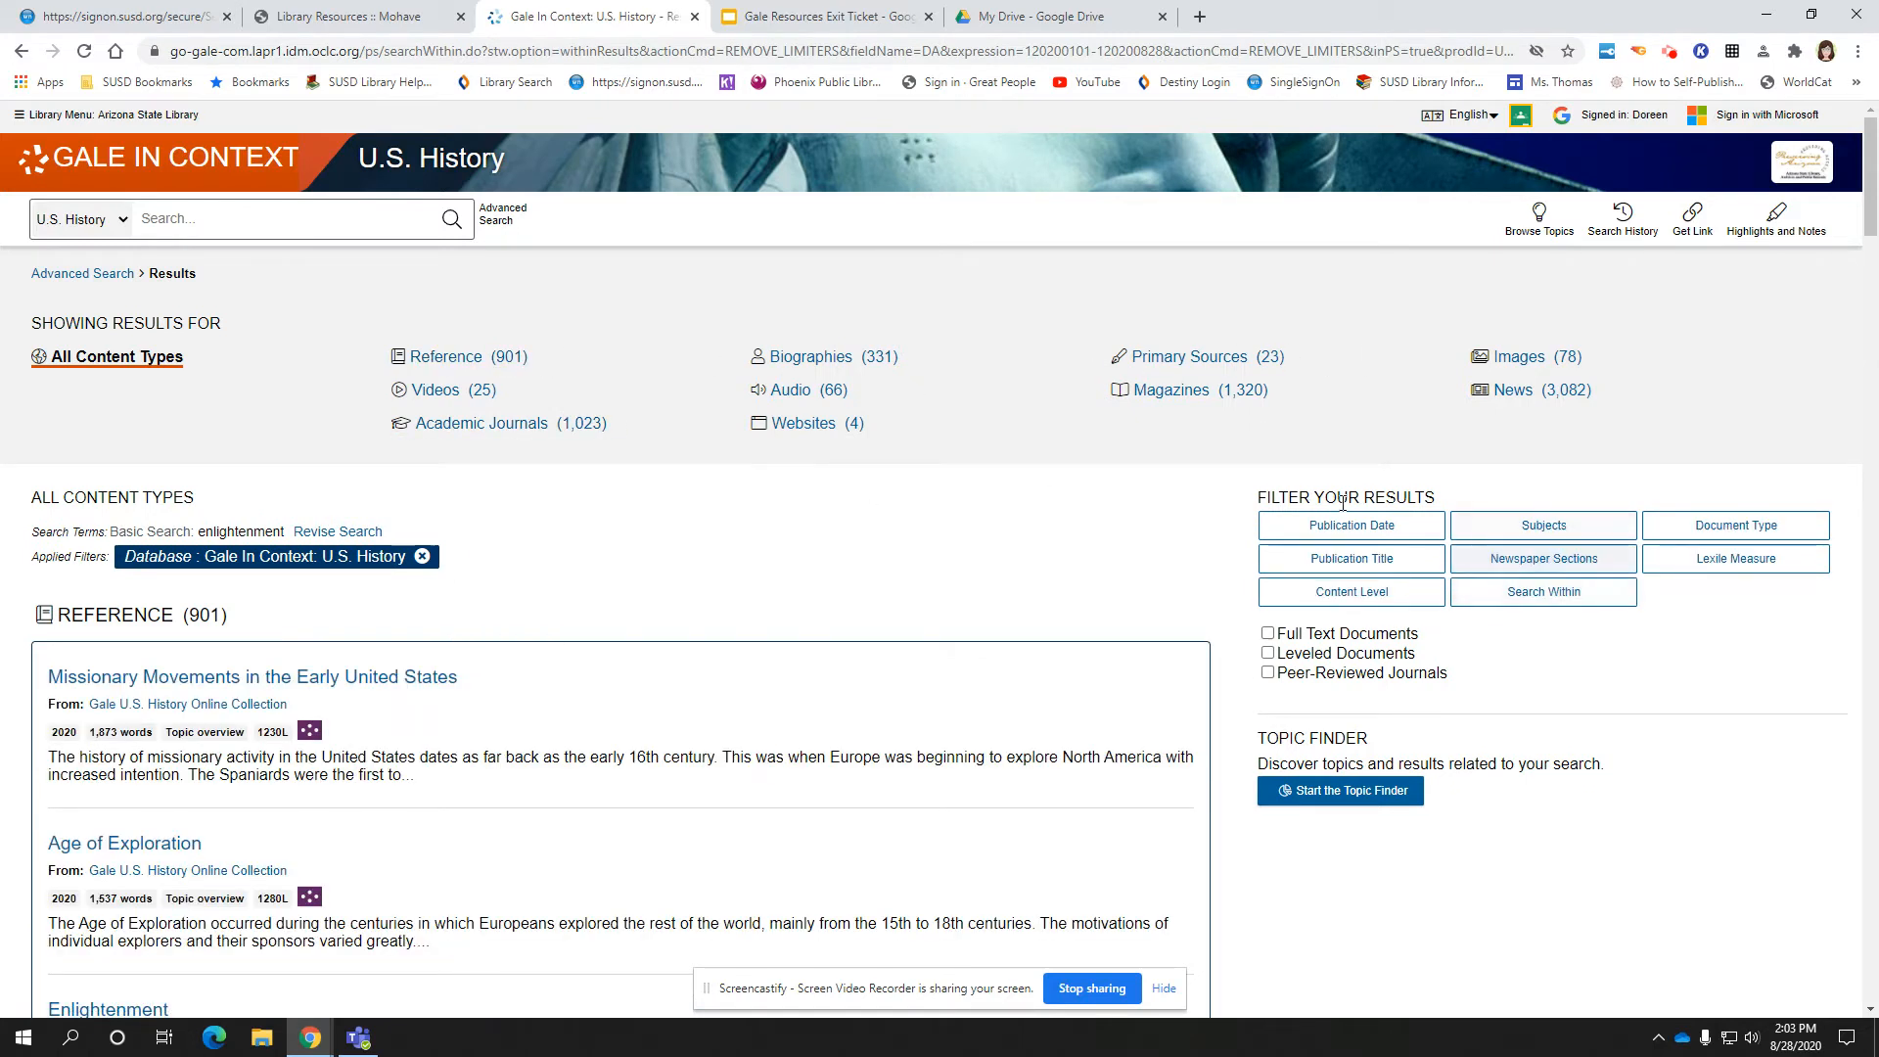
pyautogui.click(1307, 593)
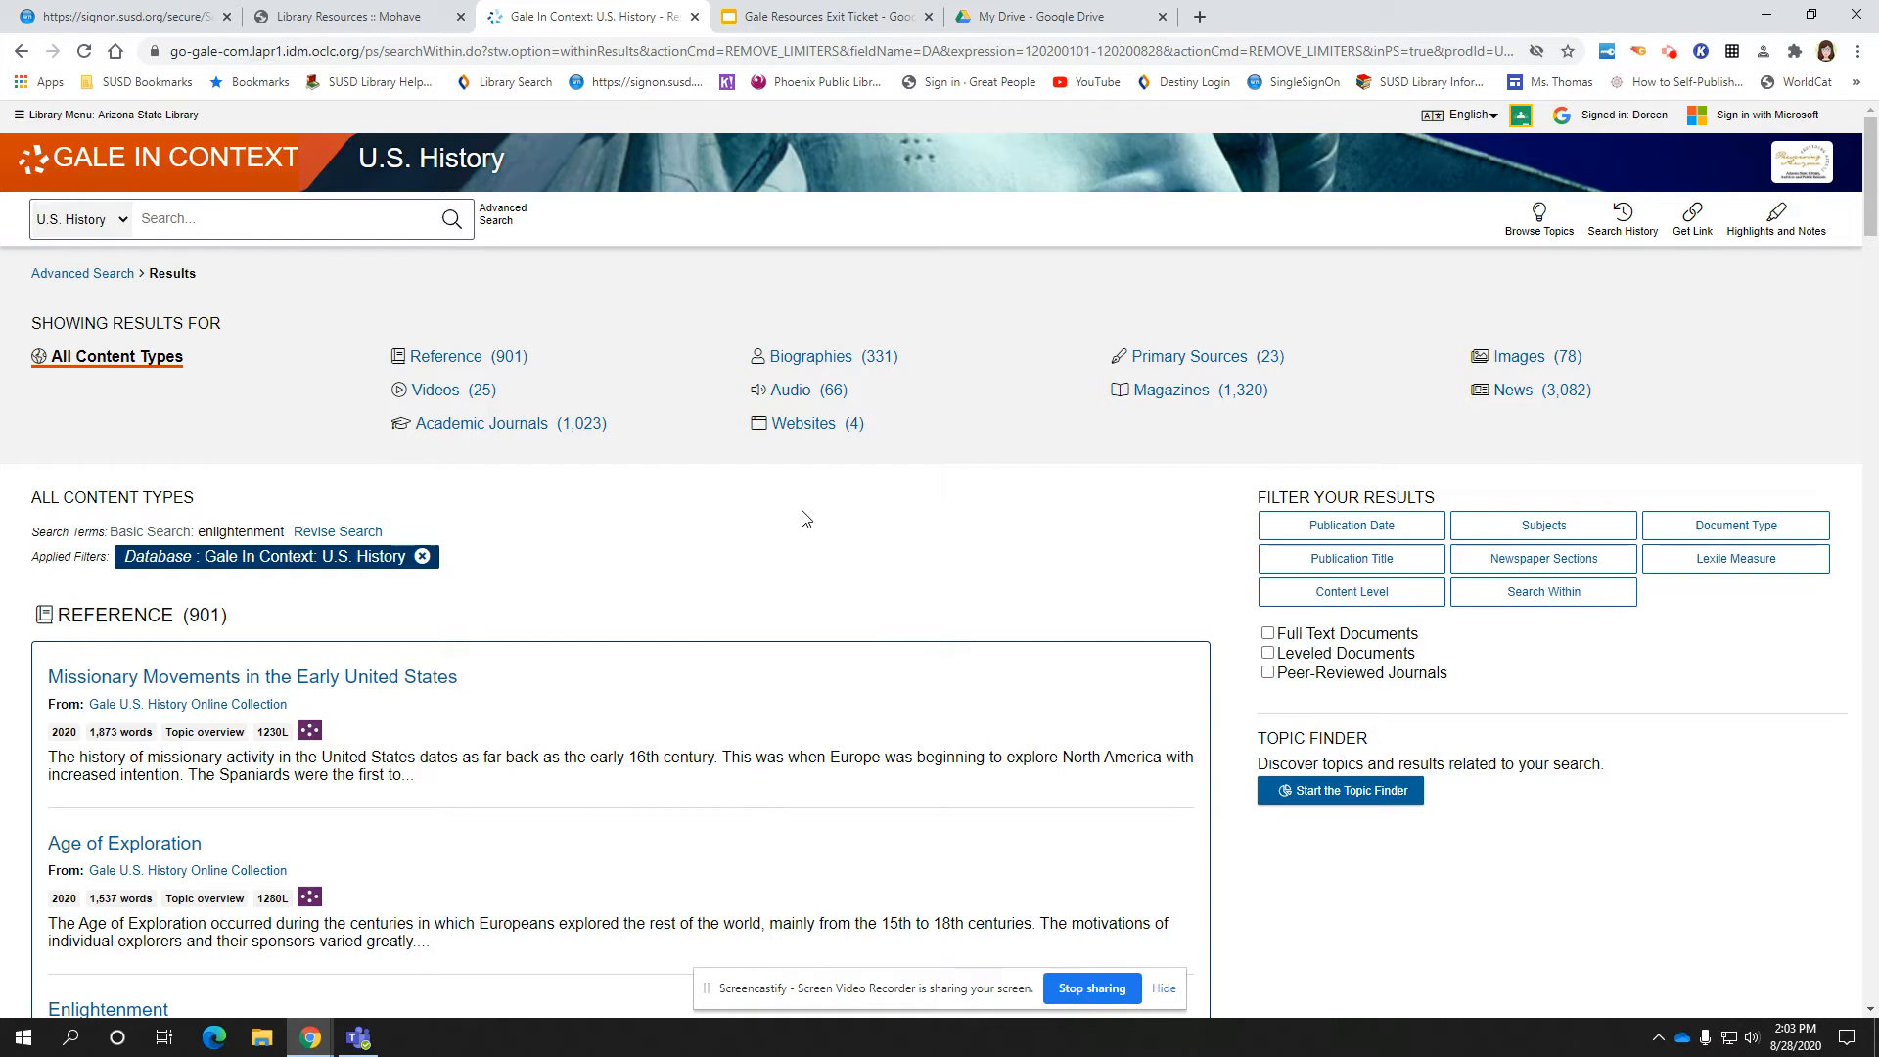
pyautogui.scroll(-4, 802, 519)
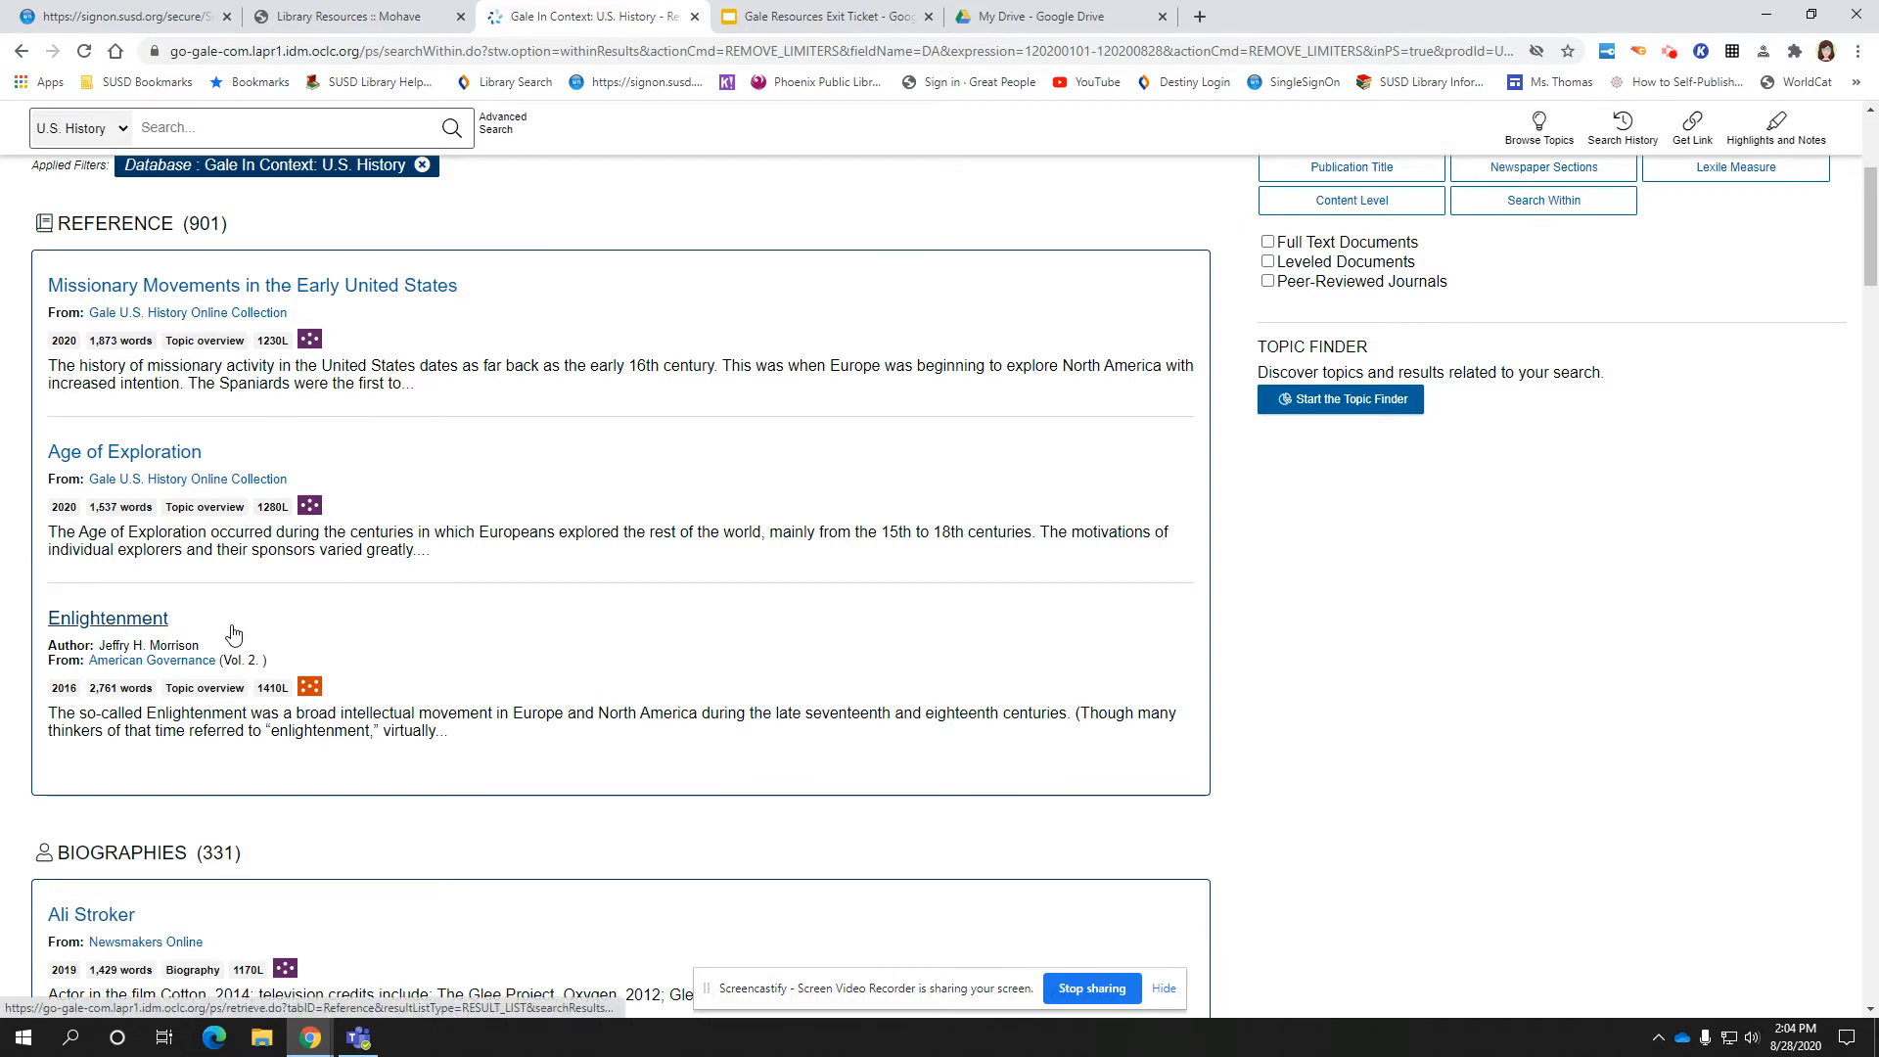
# Open the Enlightenment topic overview article from the Reference results and scroll into it
pyautogui.click(137, 619)
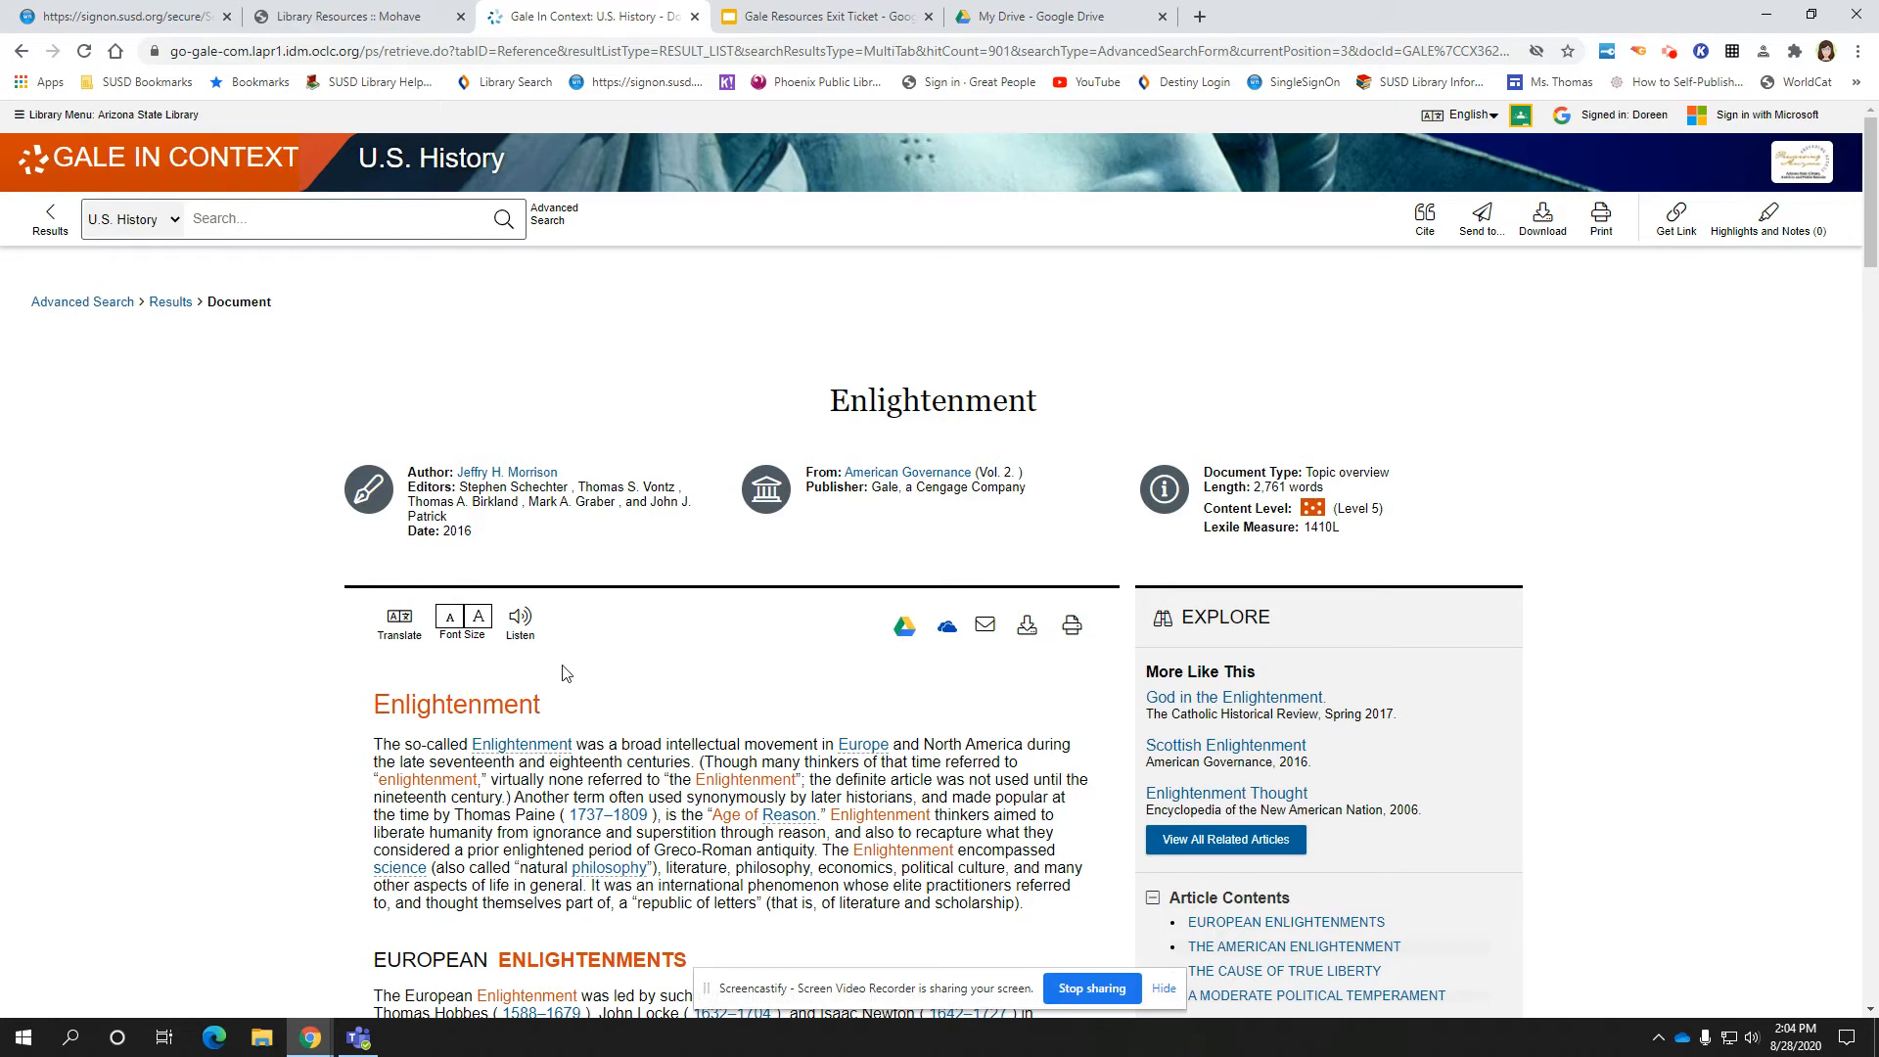
pyautogui.scroll(-1, 631, 648)
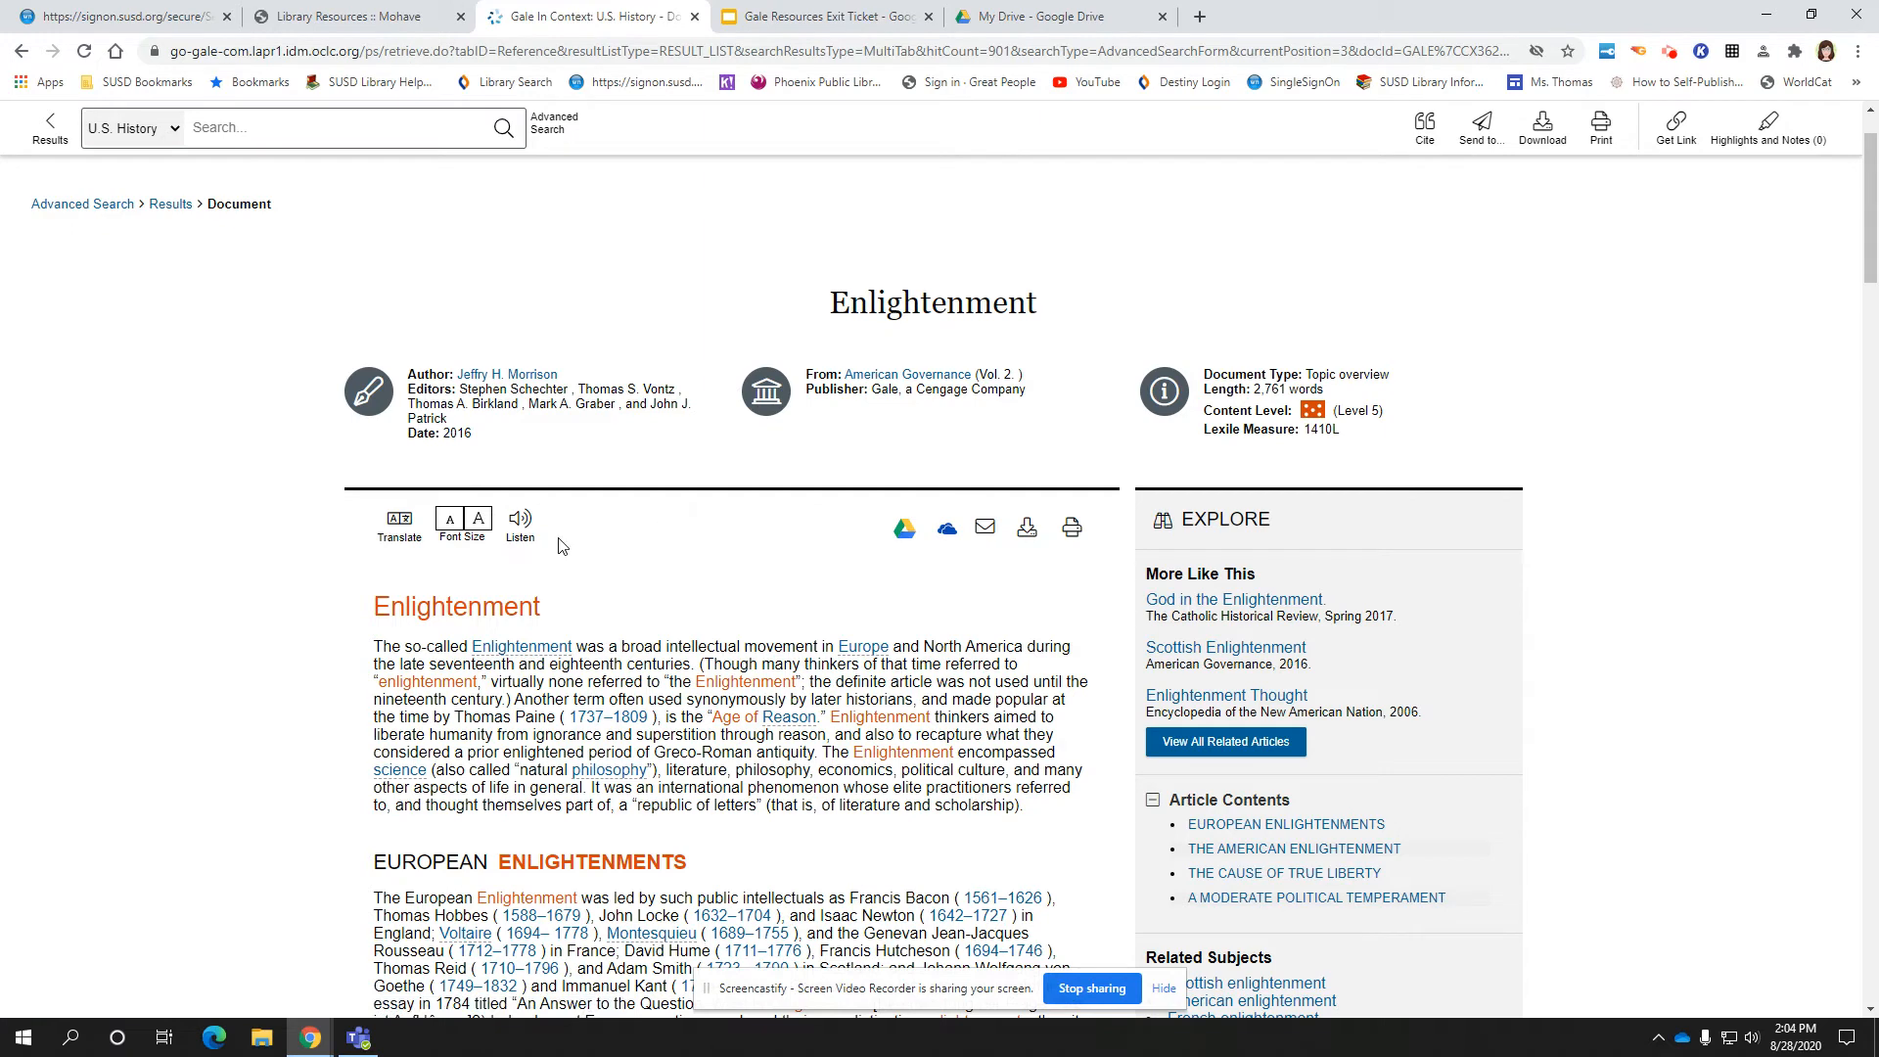
# Translate the Enlightenment article into Spanish to show the 'Iluminación' preview
pyautogui.click(396, 540)
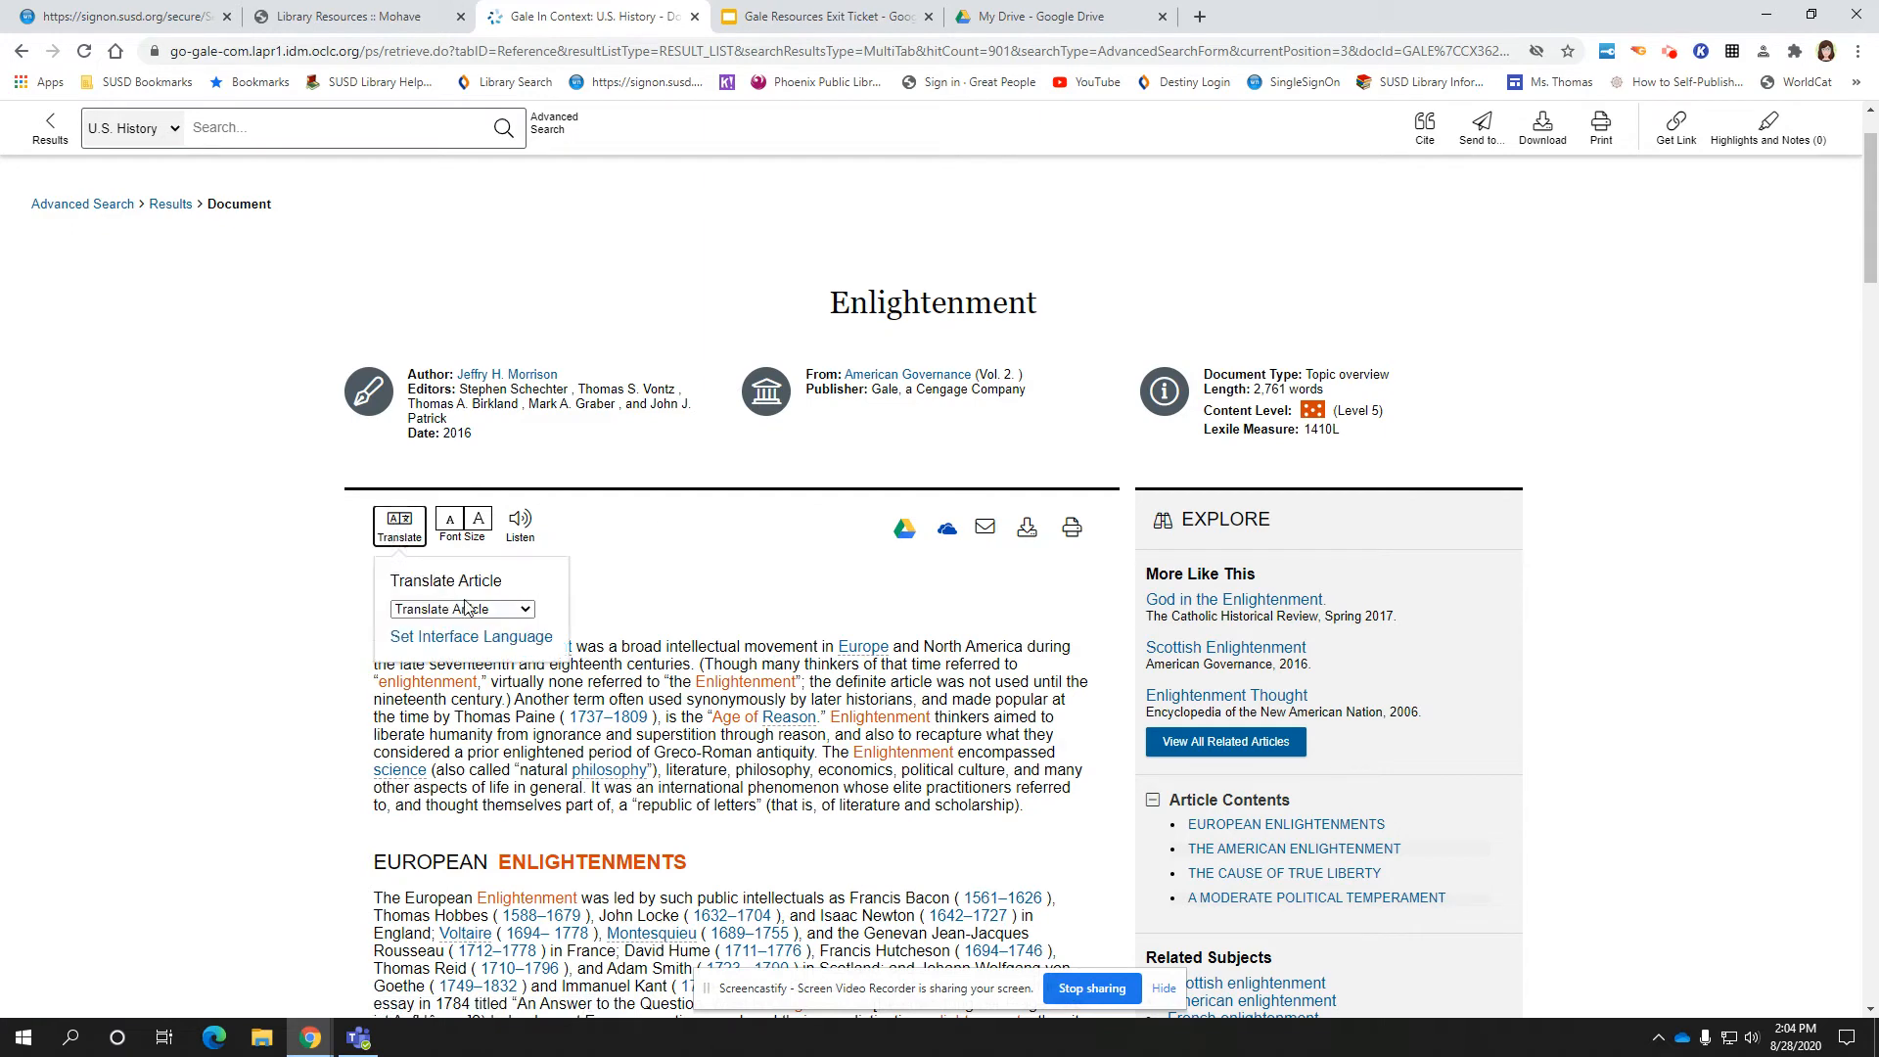
pyautogui.click(525, 611)
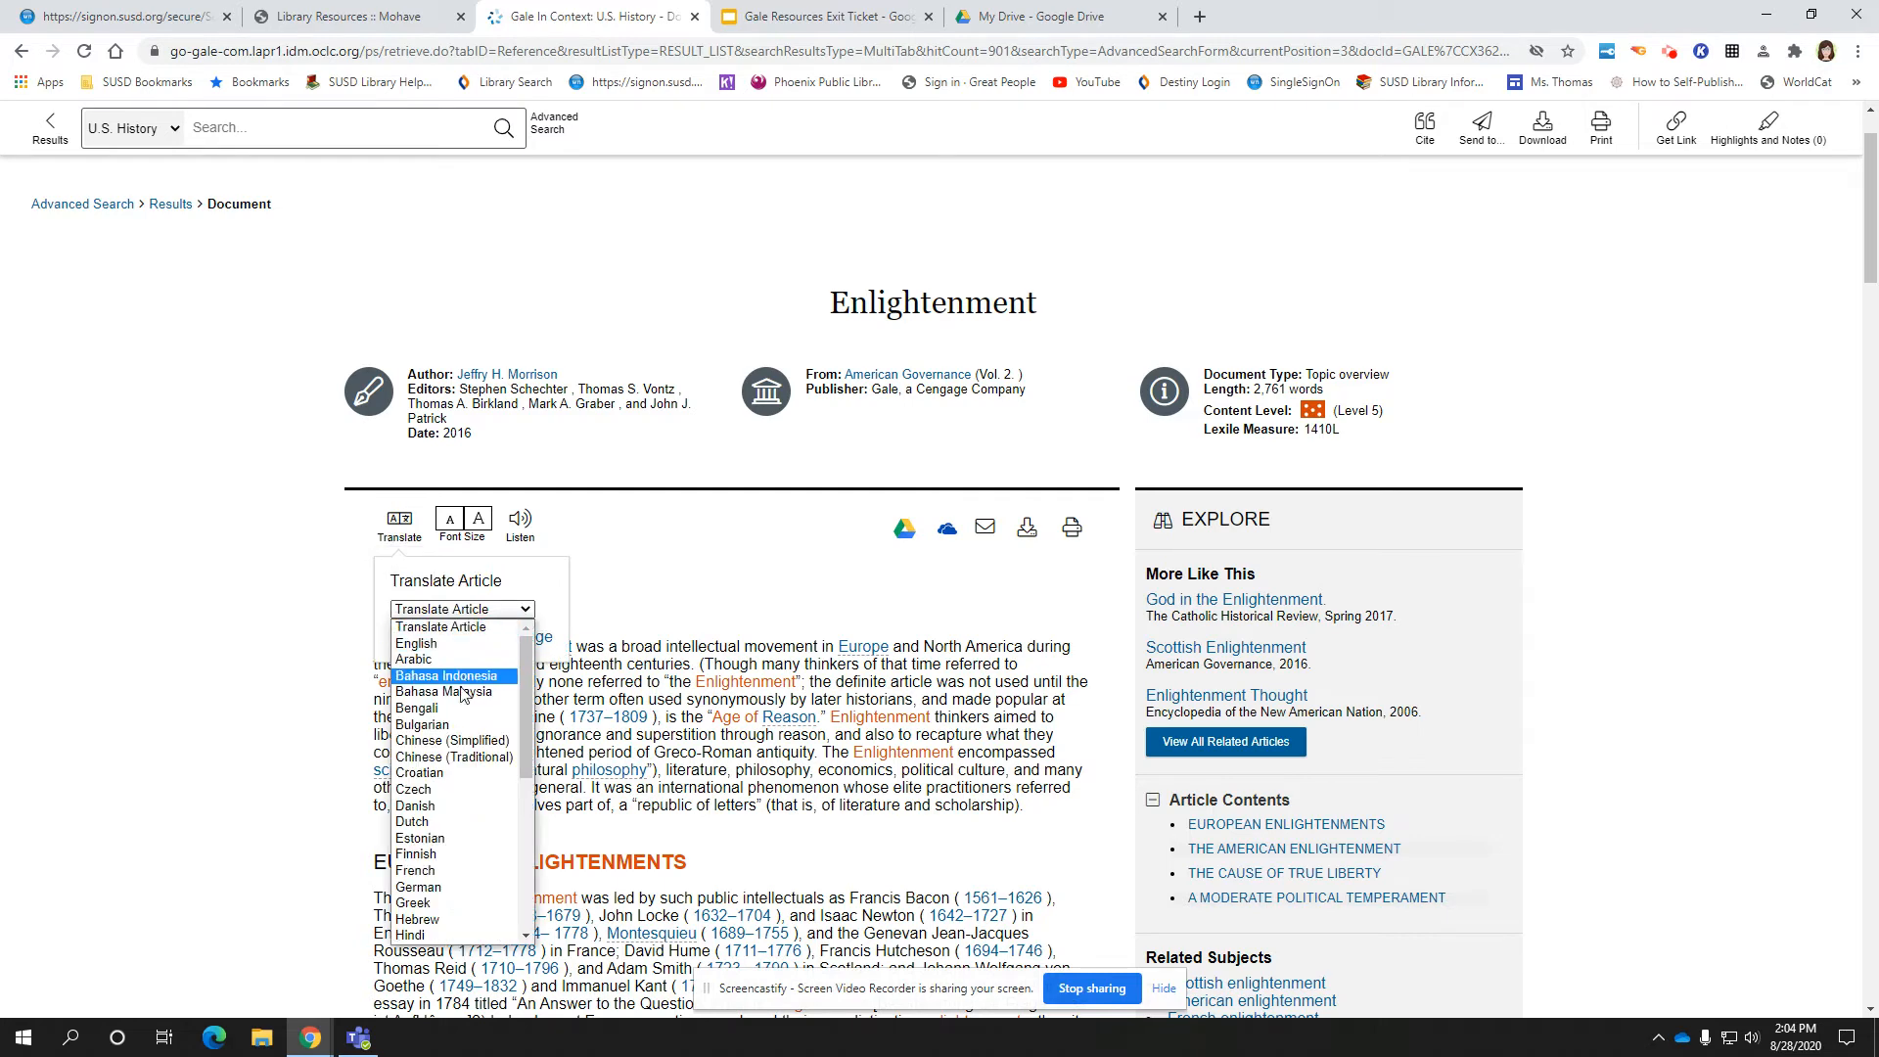
pyautogui.scroll(-5, 453, 707)
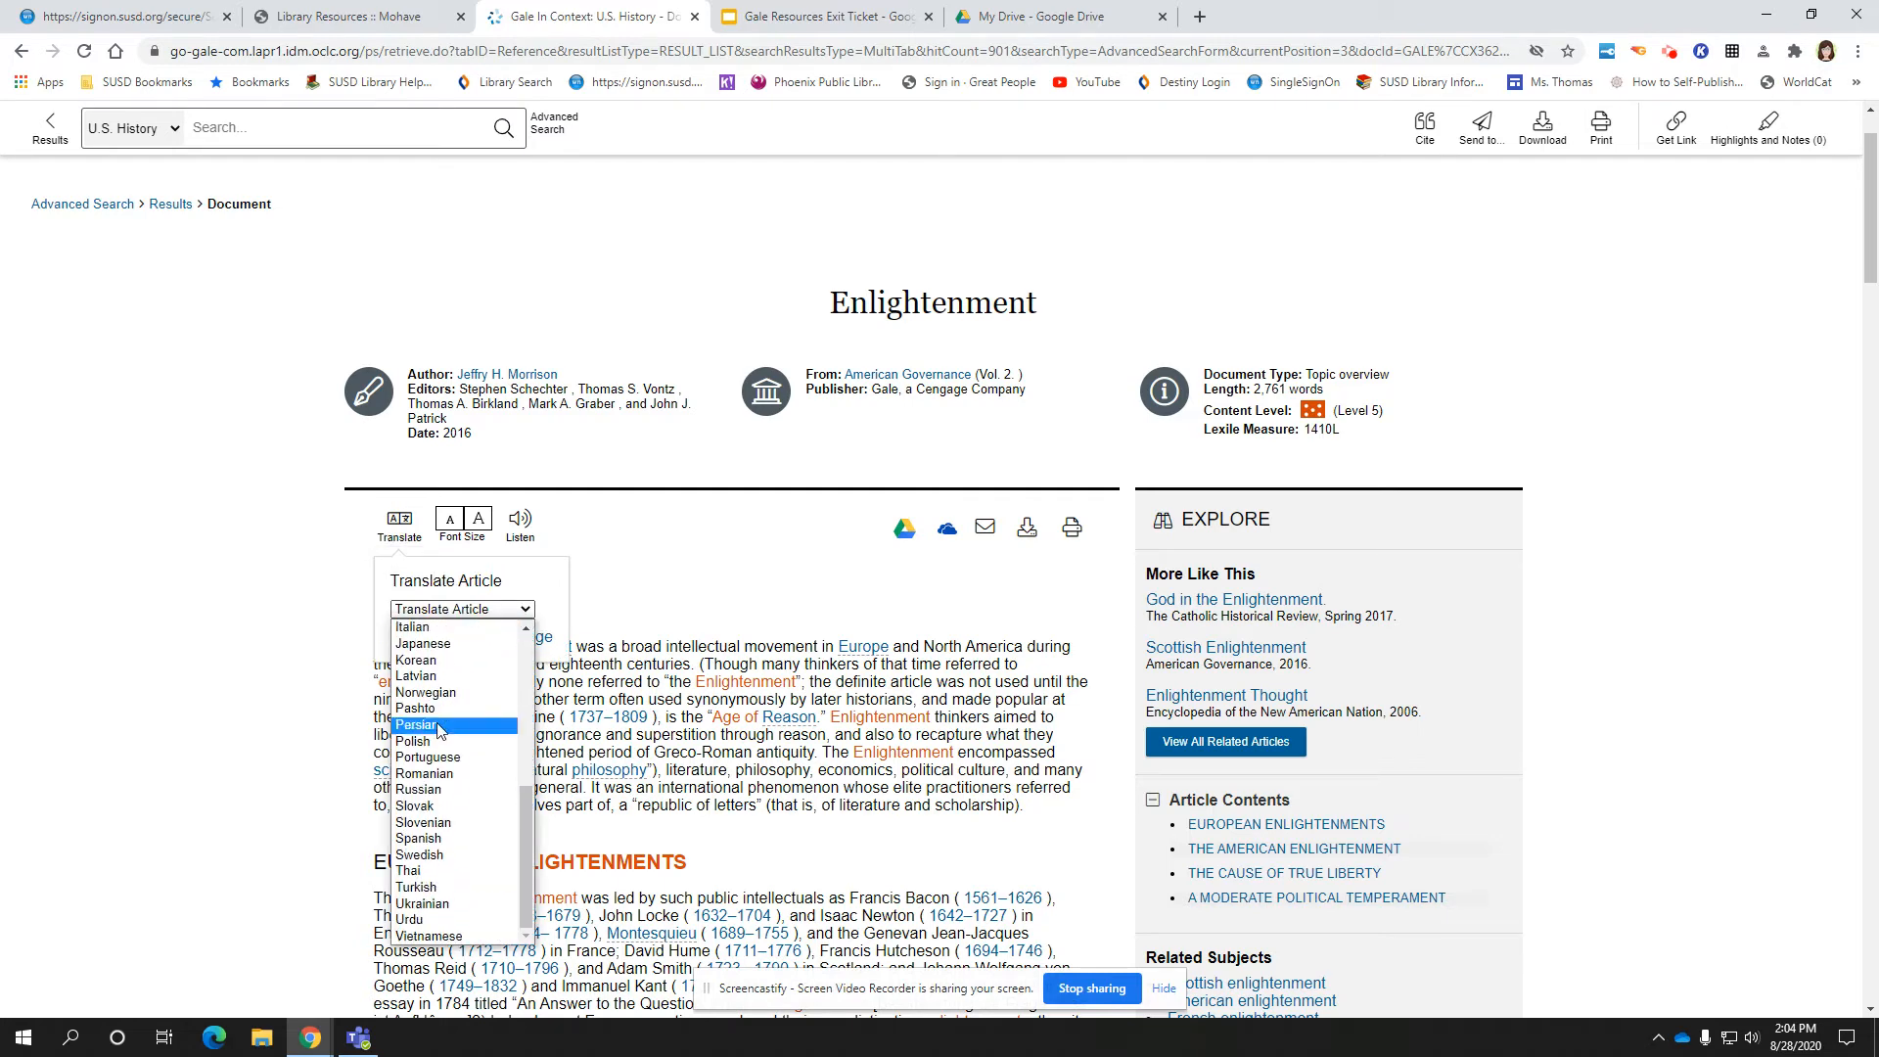
pyautogui.click(434, 840)
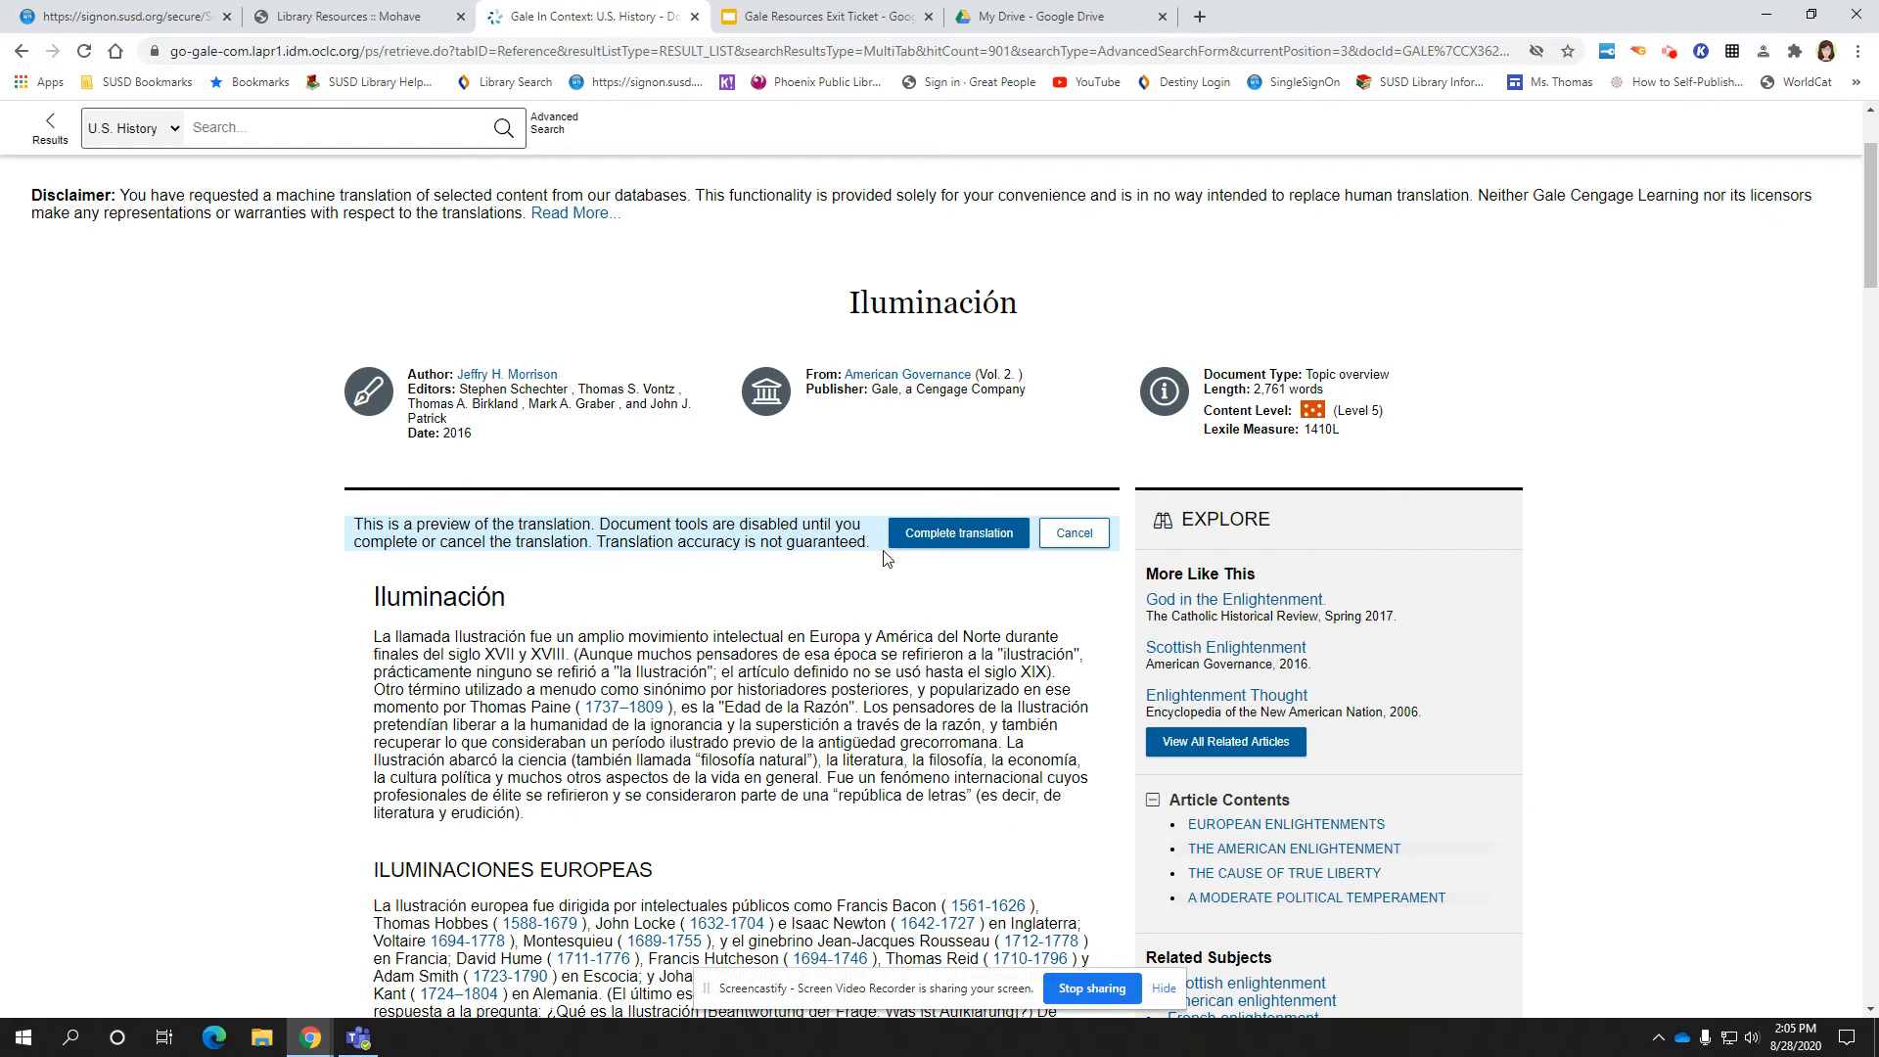
# Complete the Spanish translation and scroll through the 'Iluminación' article and back to the top
pyautogui.click(955, 541)
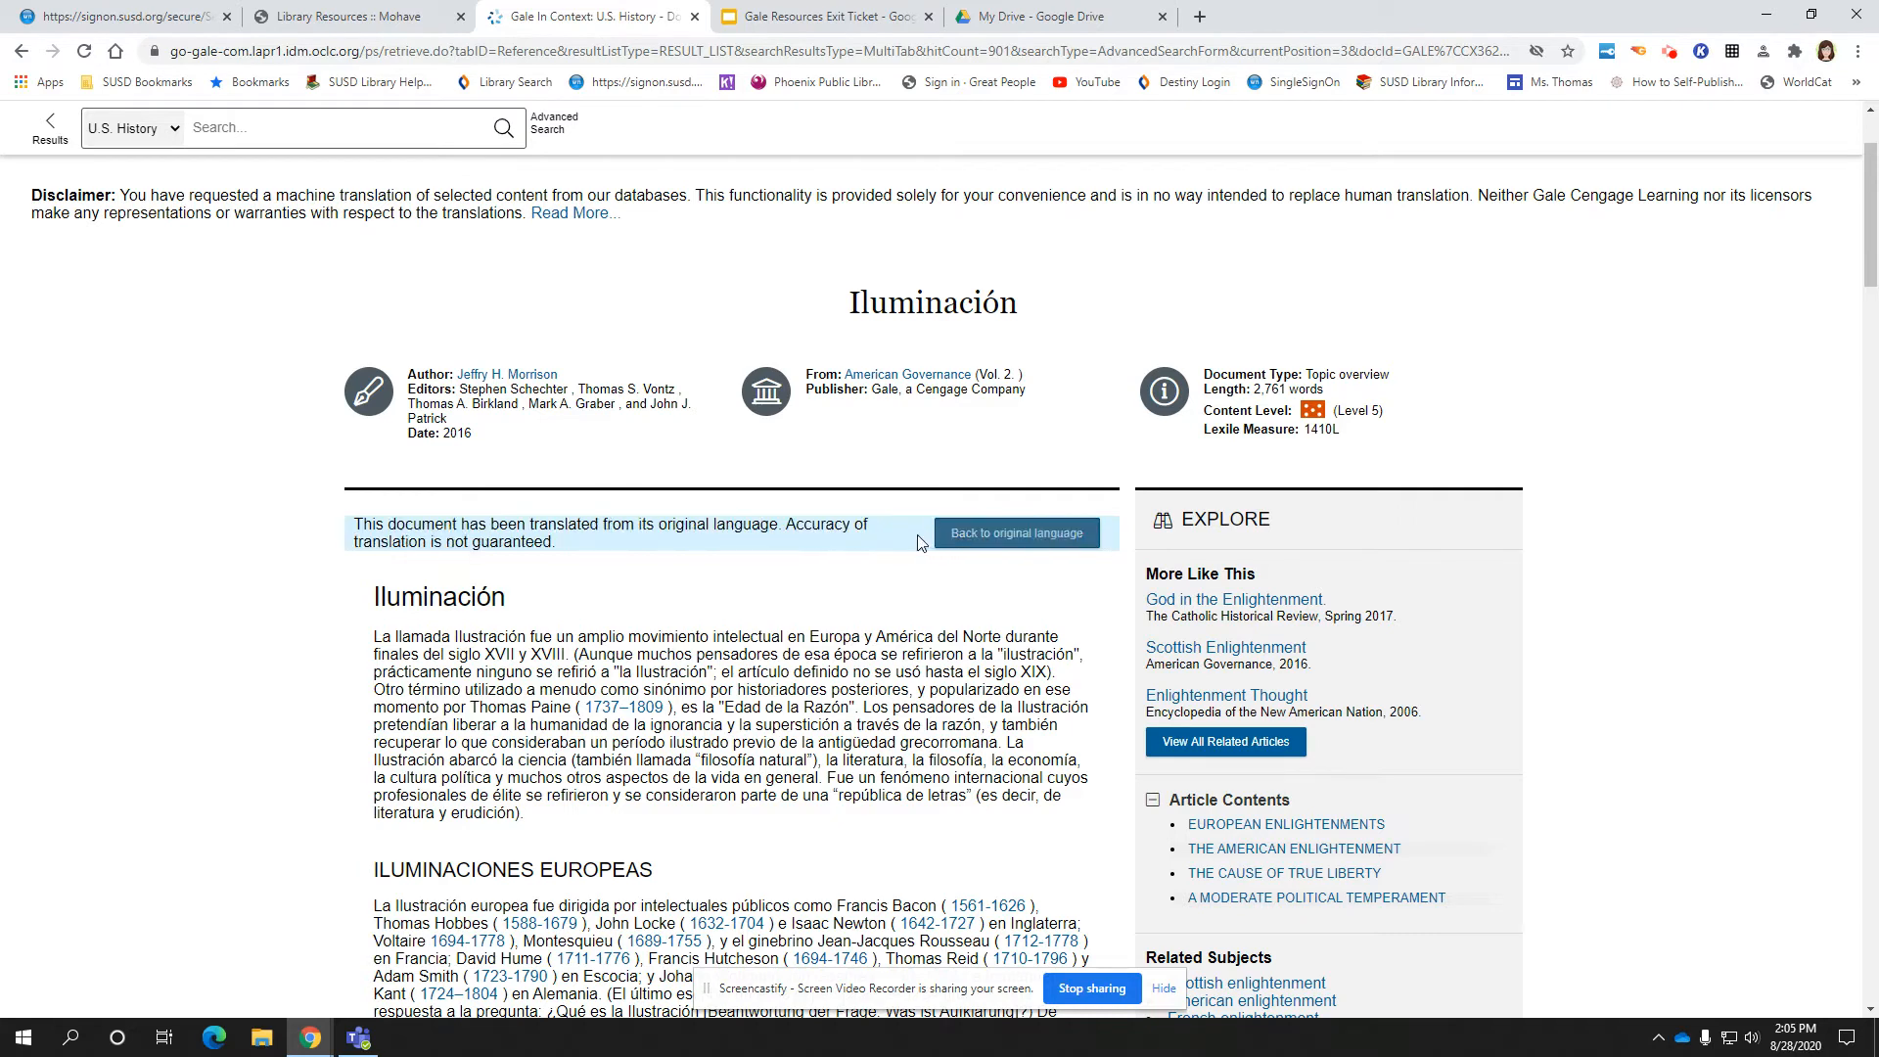
pyautogui.scroll(-4, 810, 574)
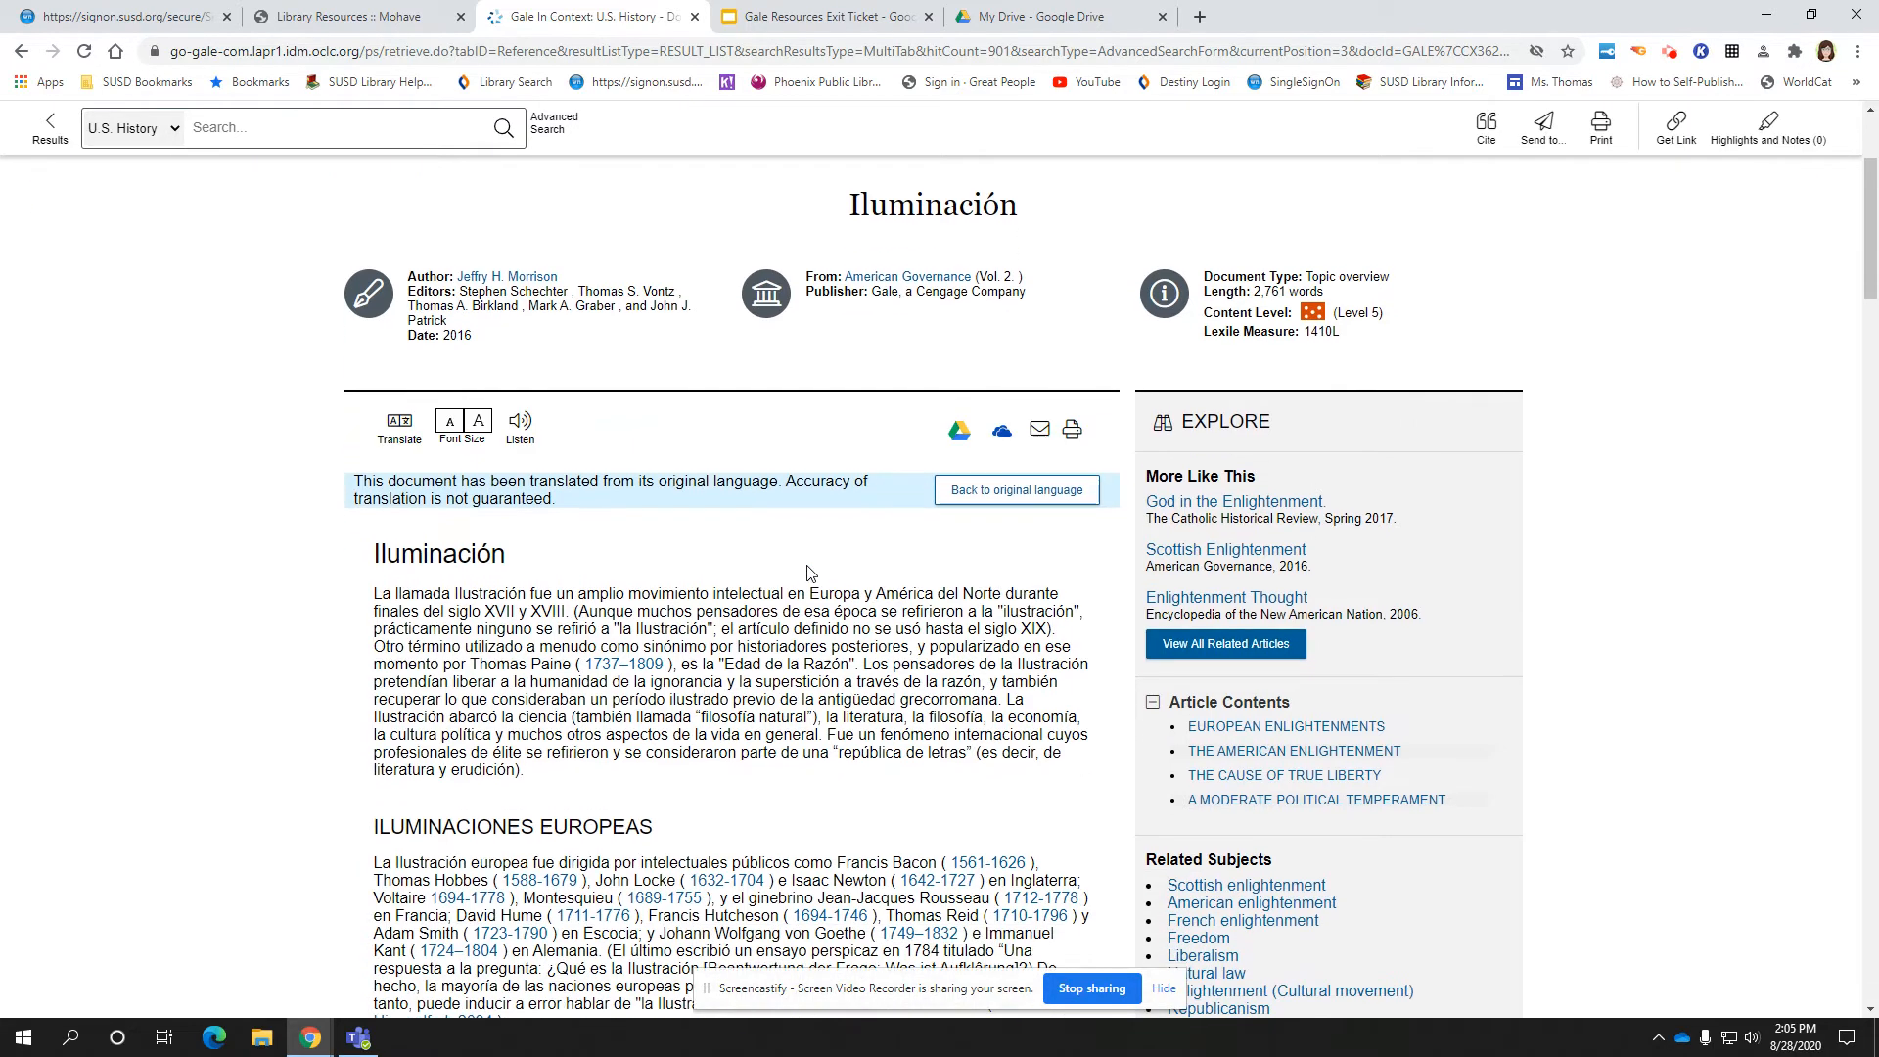
pyautogui.scroll(-10, 810, 573)
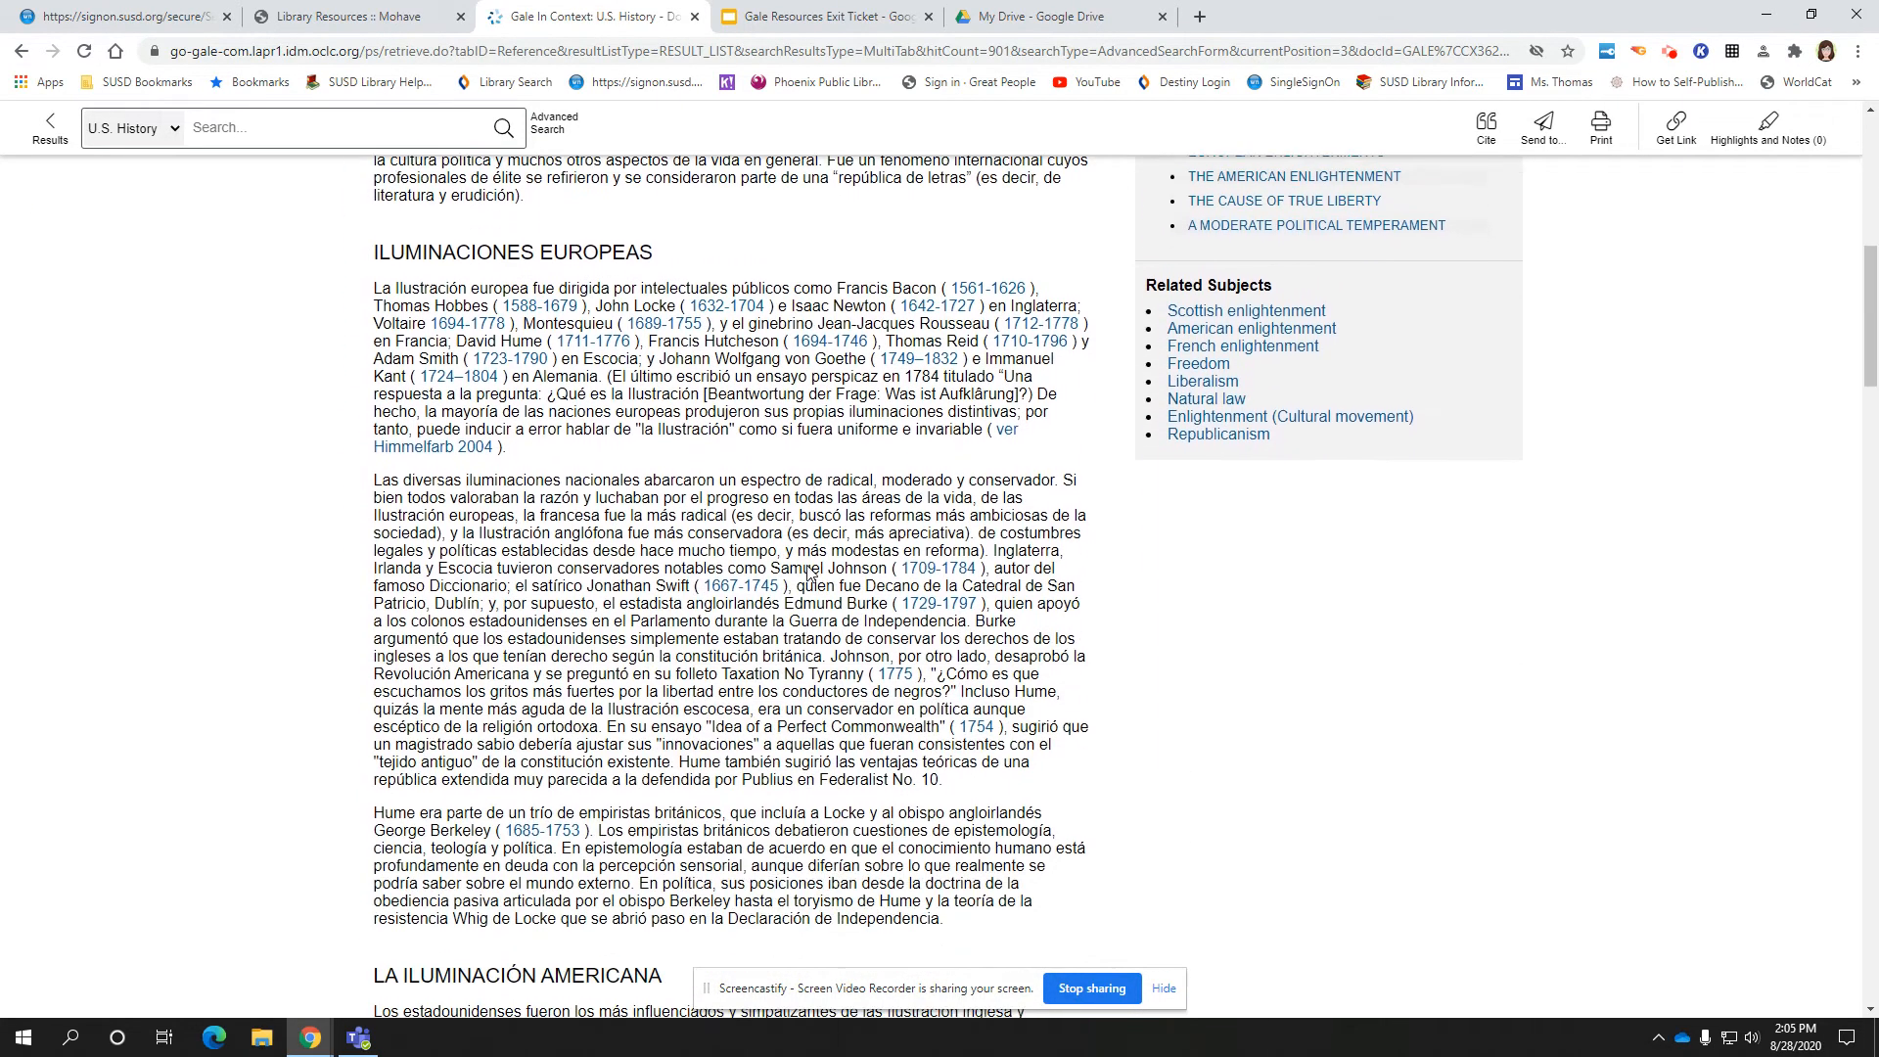
pyautogui.scroll(-5, 810, 574)
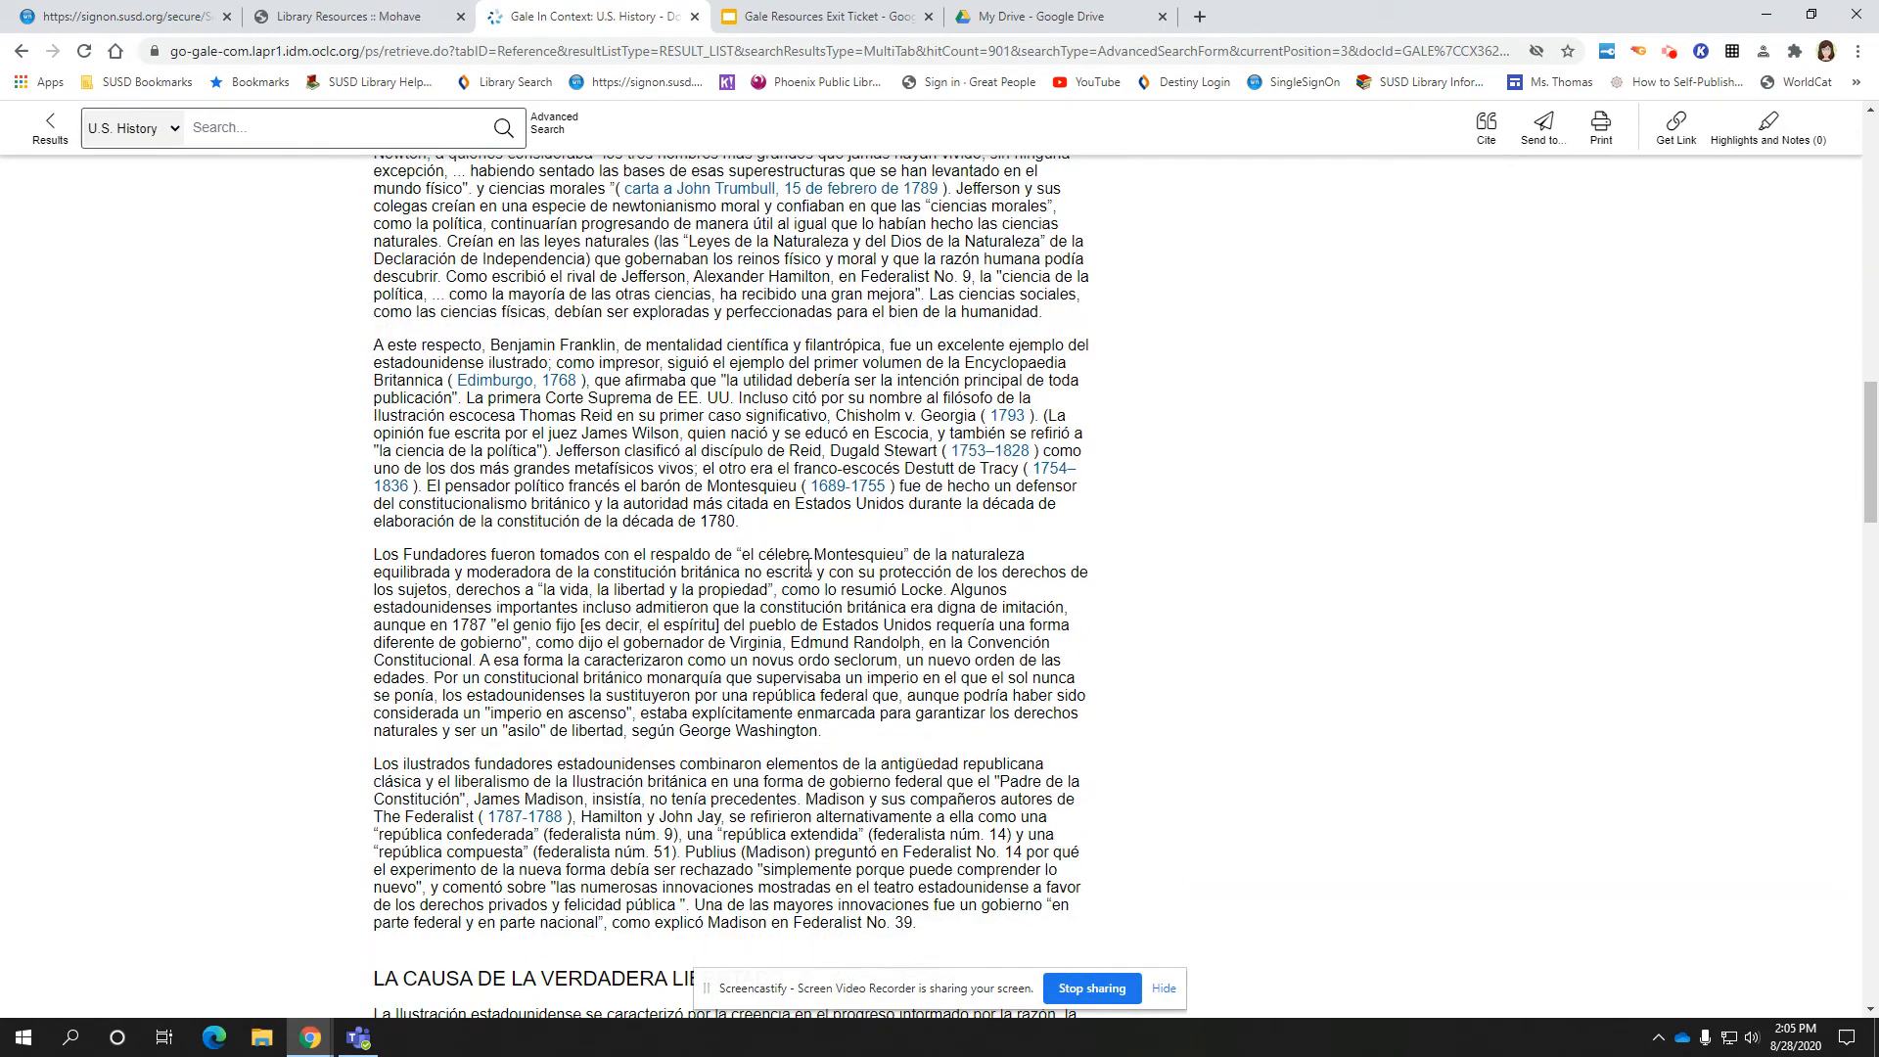
pyautogui.scroll(12, 811, 573)
pyautogui.scroll(9, 808, 564)
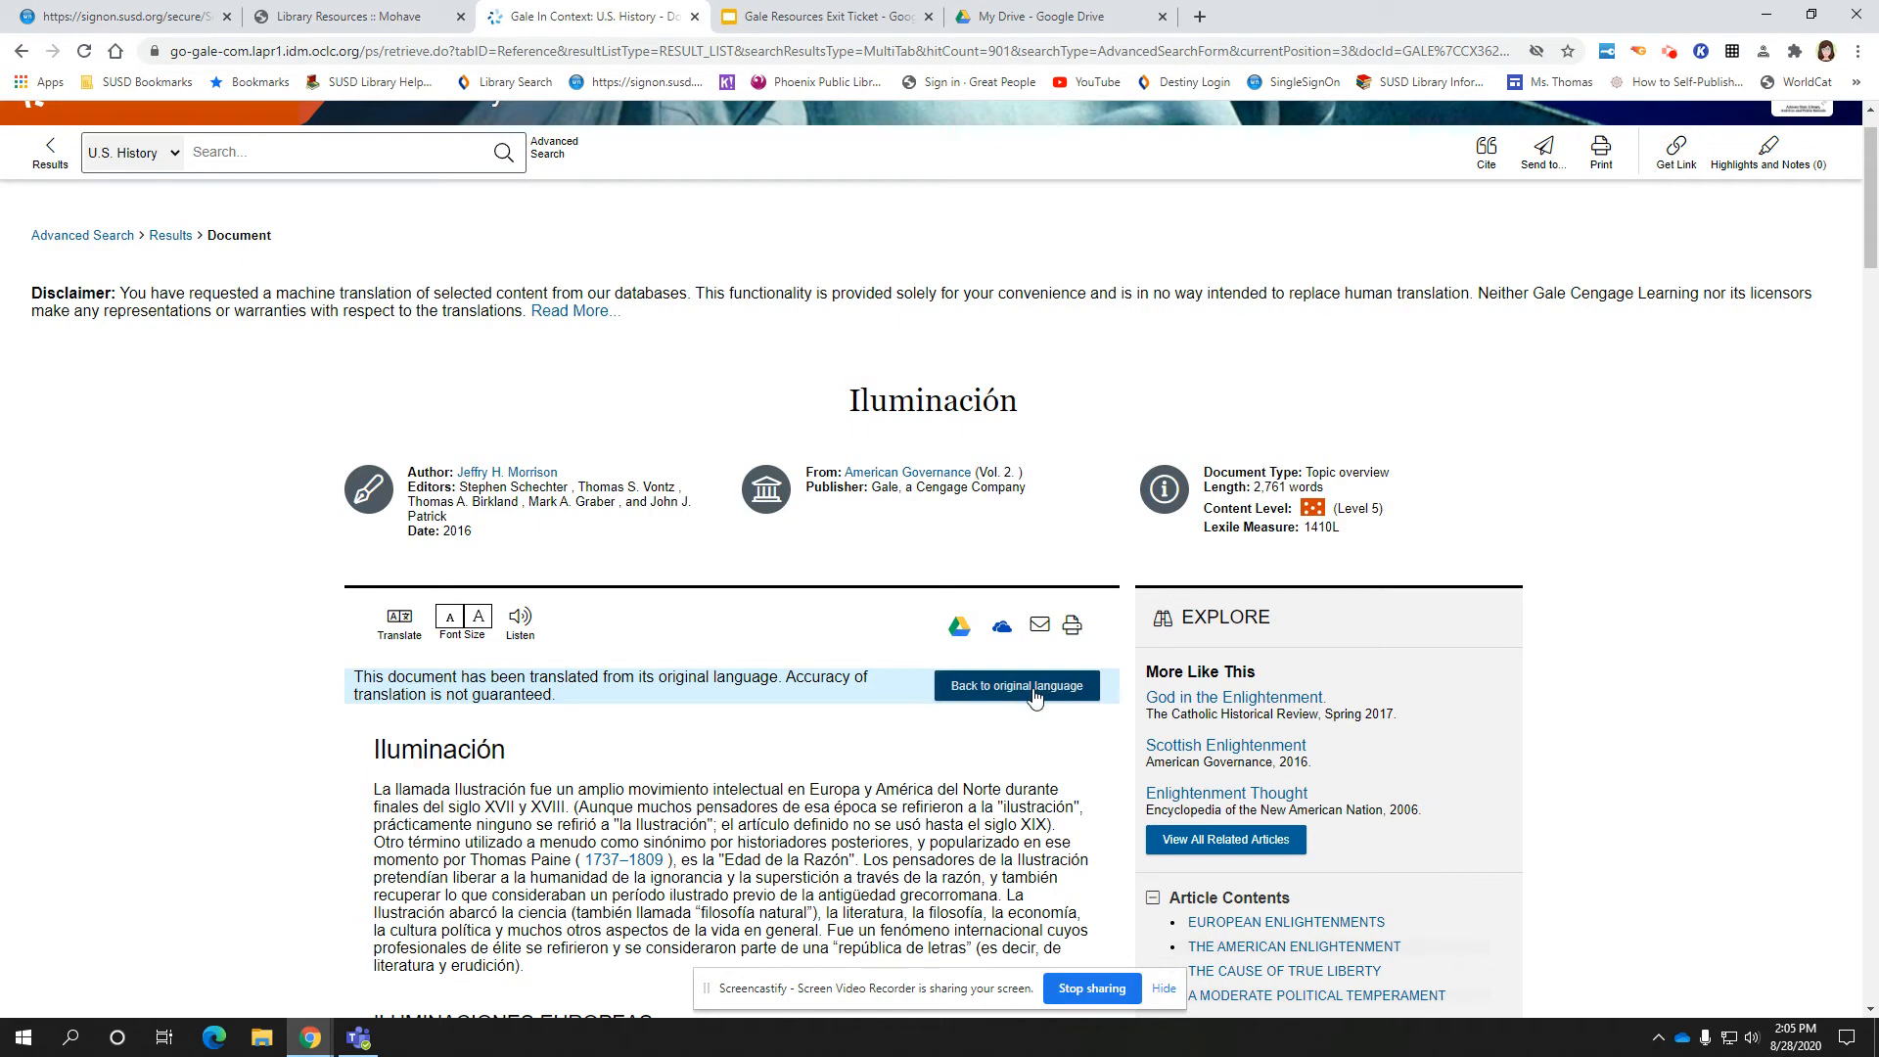
# Restore the article to English, then shrink the text size and return it to normal
pyautogui.click(1035, 695)
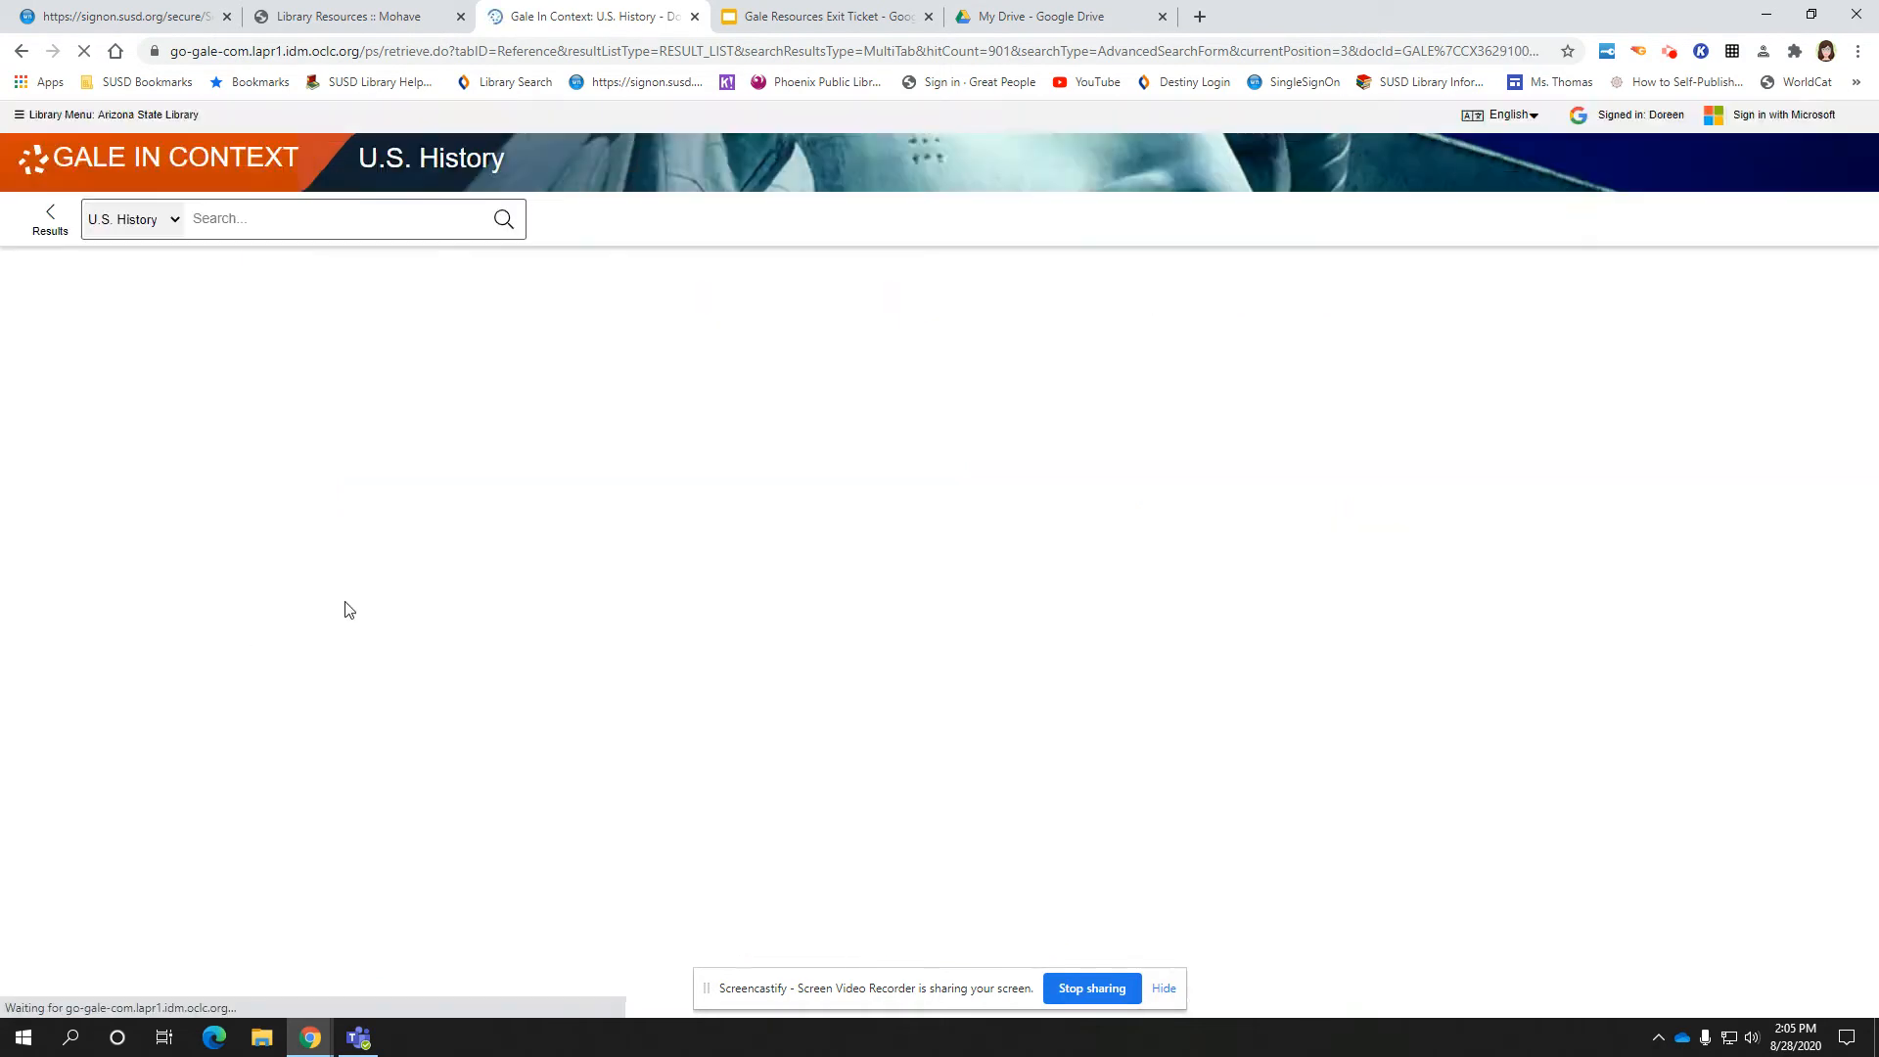
pyautogui.click(451, 552)
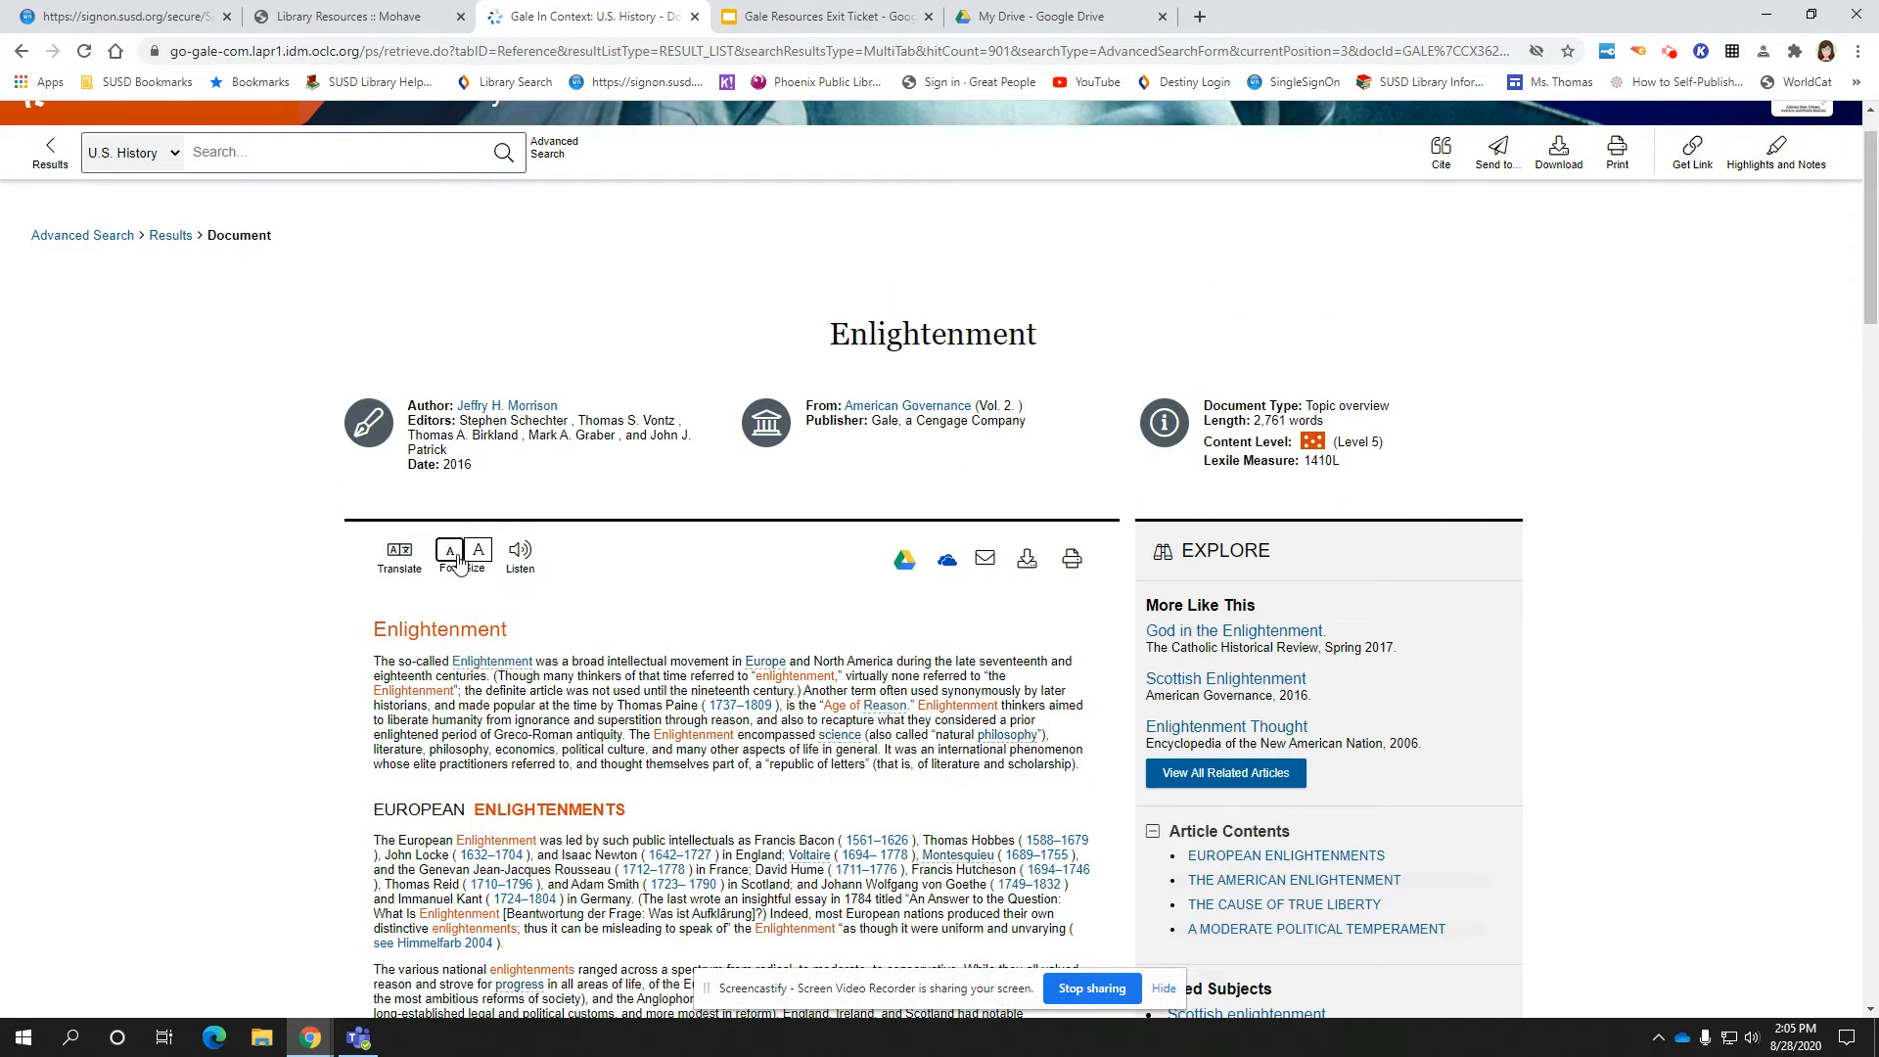
pyautogui.click(452, 554)
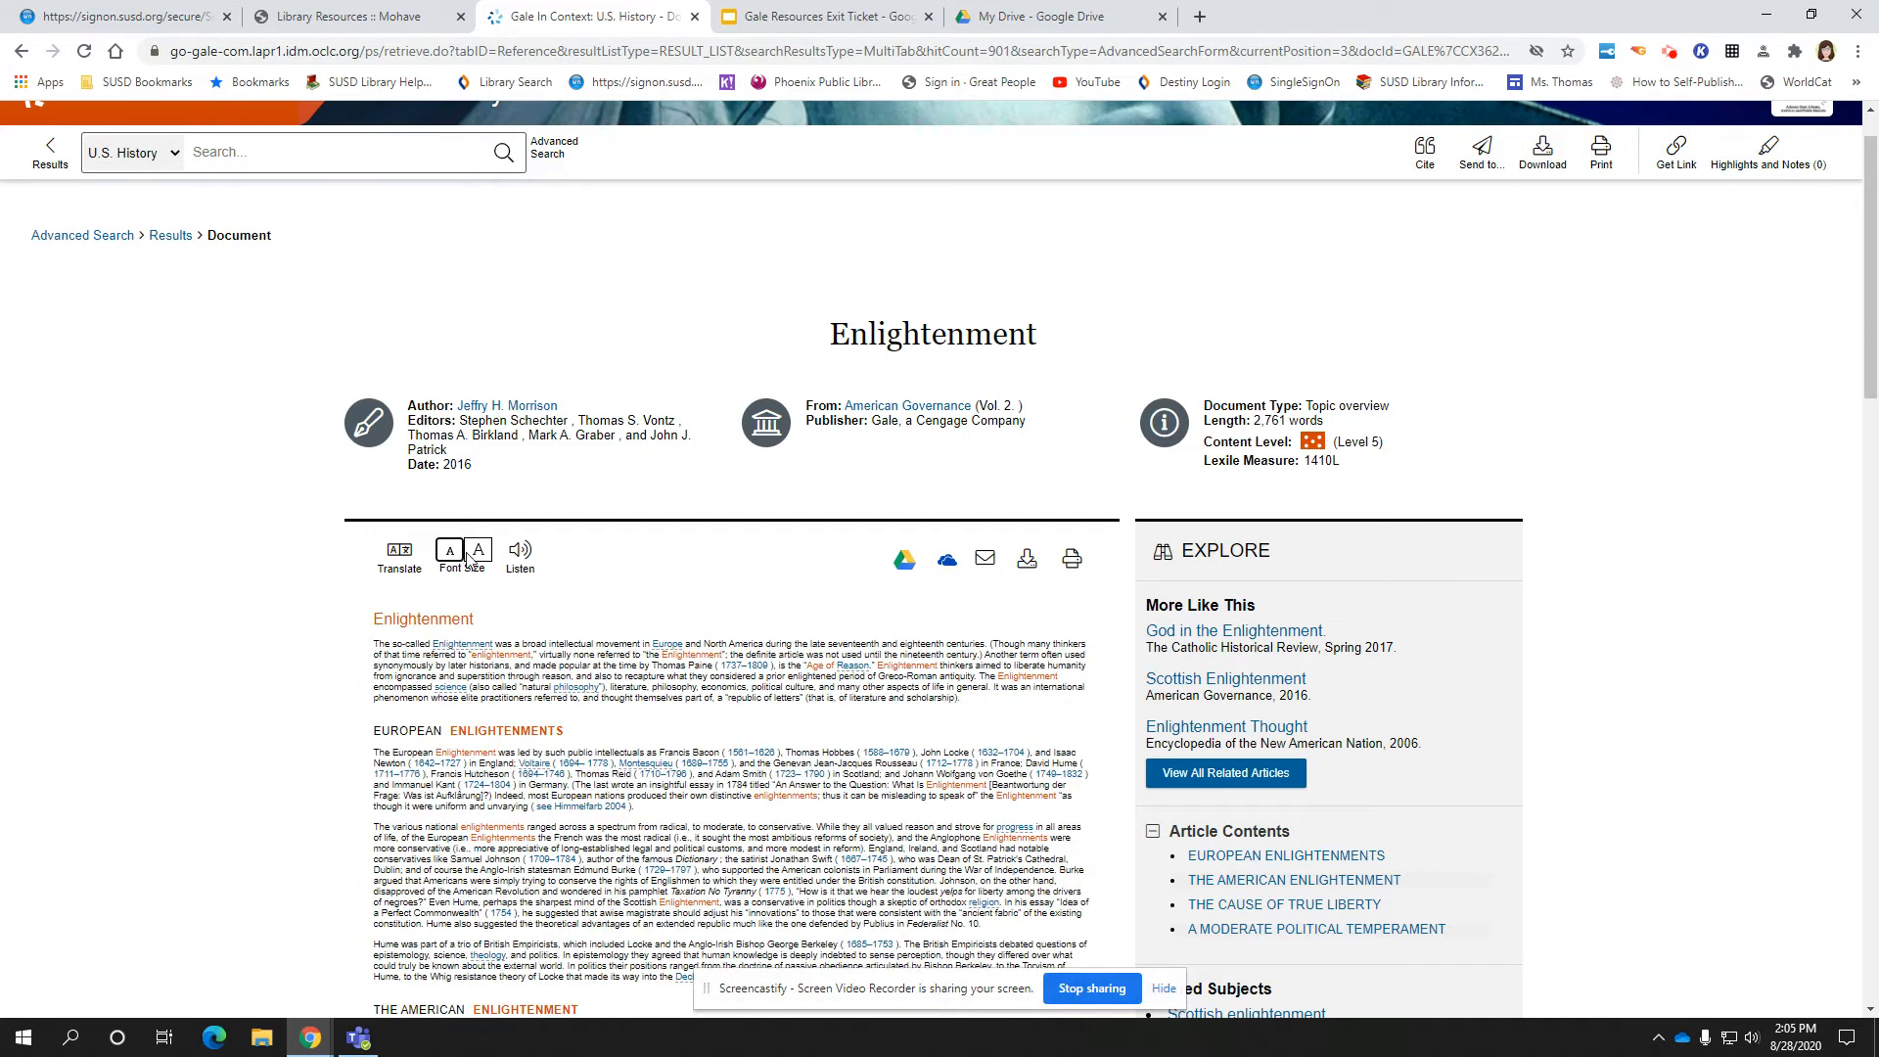
pyautogui.click(482, 554)
pyautogui.click(479, 551)
pyautogui.click(479, 550)
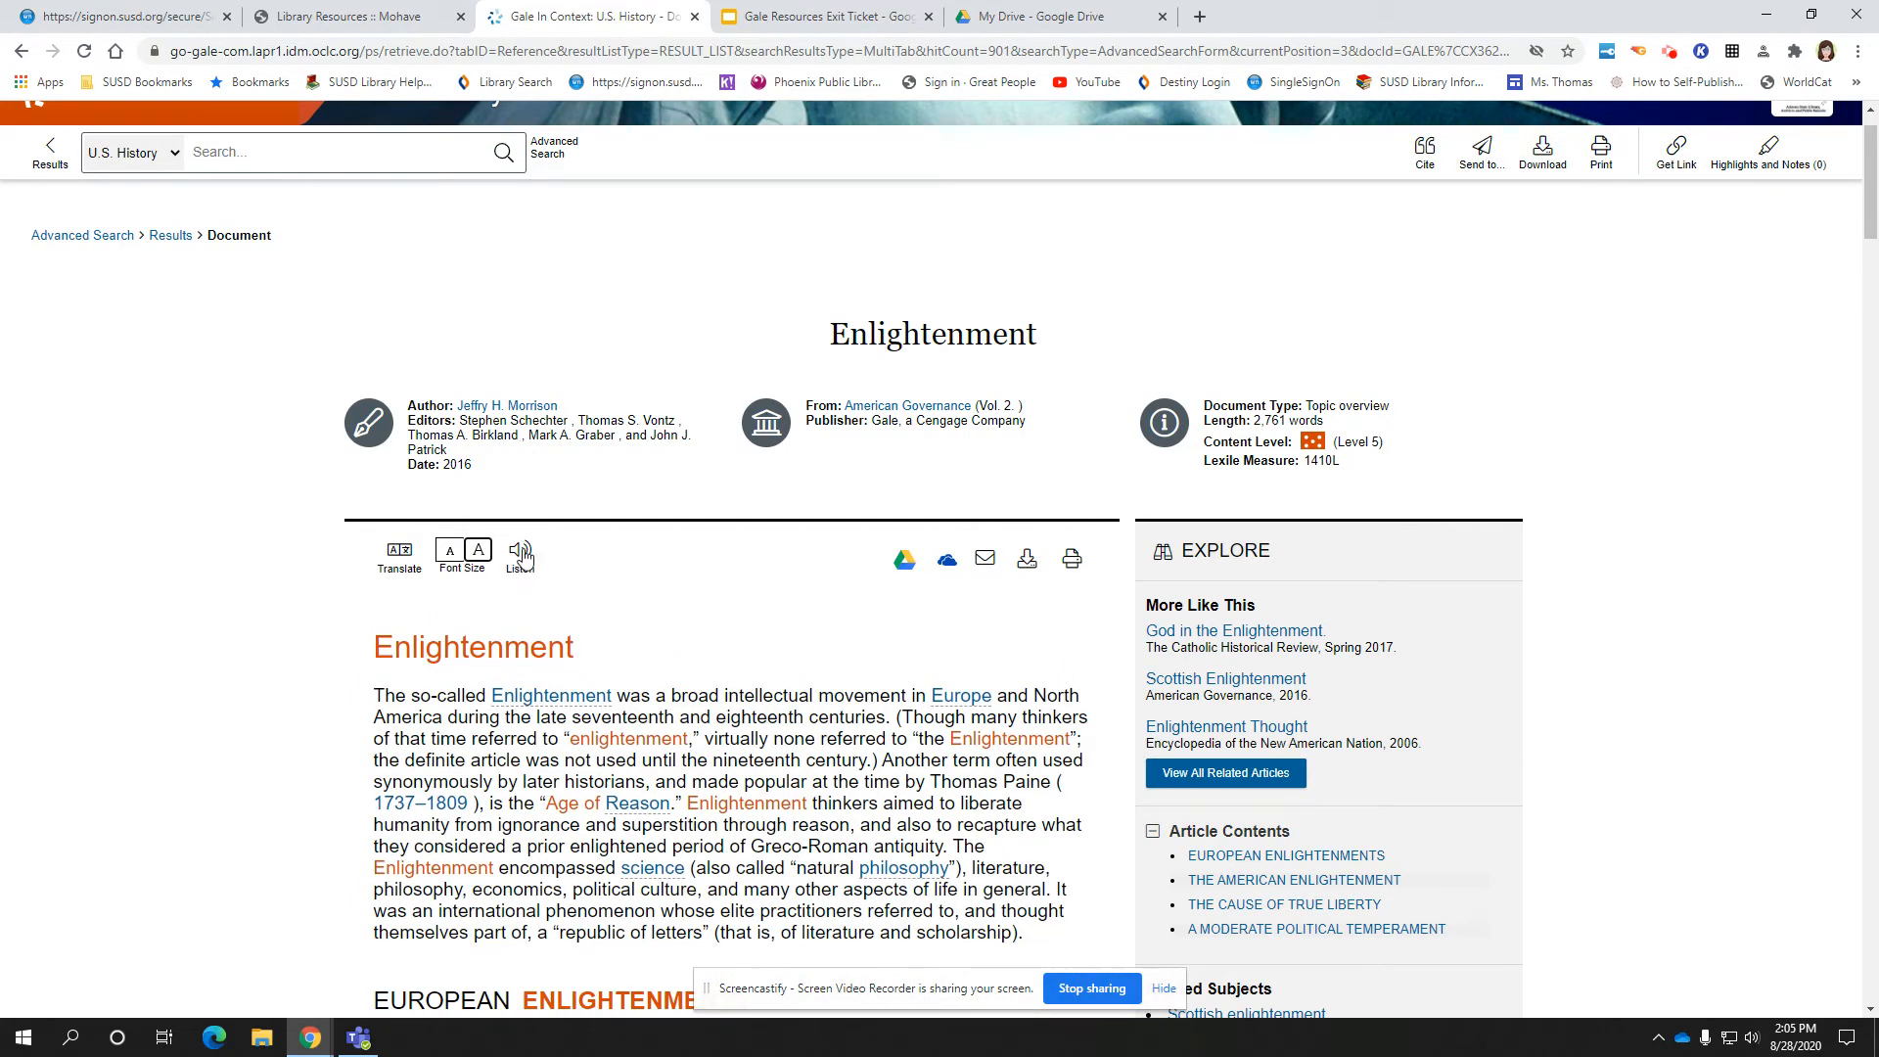
# Start reading the article aloud, pause playback, and close the read-aloud player
pyautogui.click(520, 555)
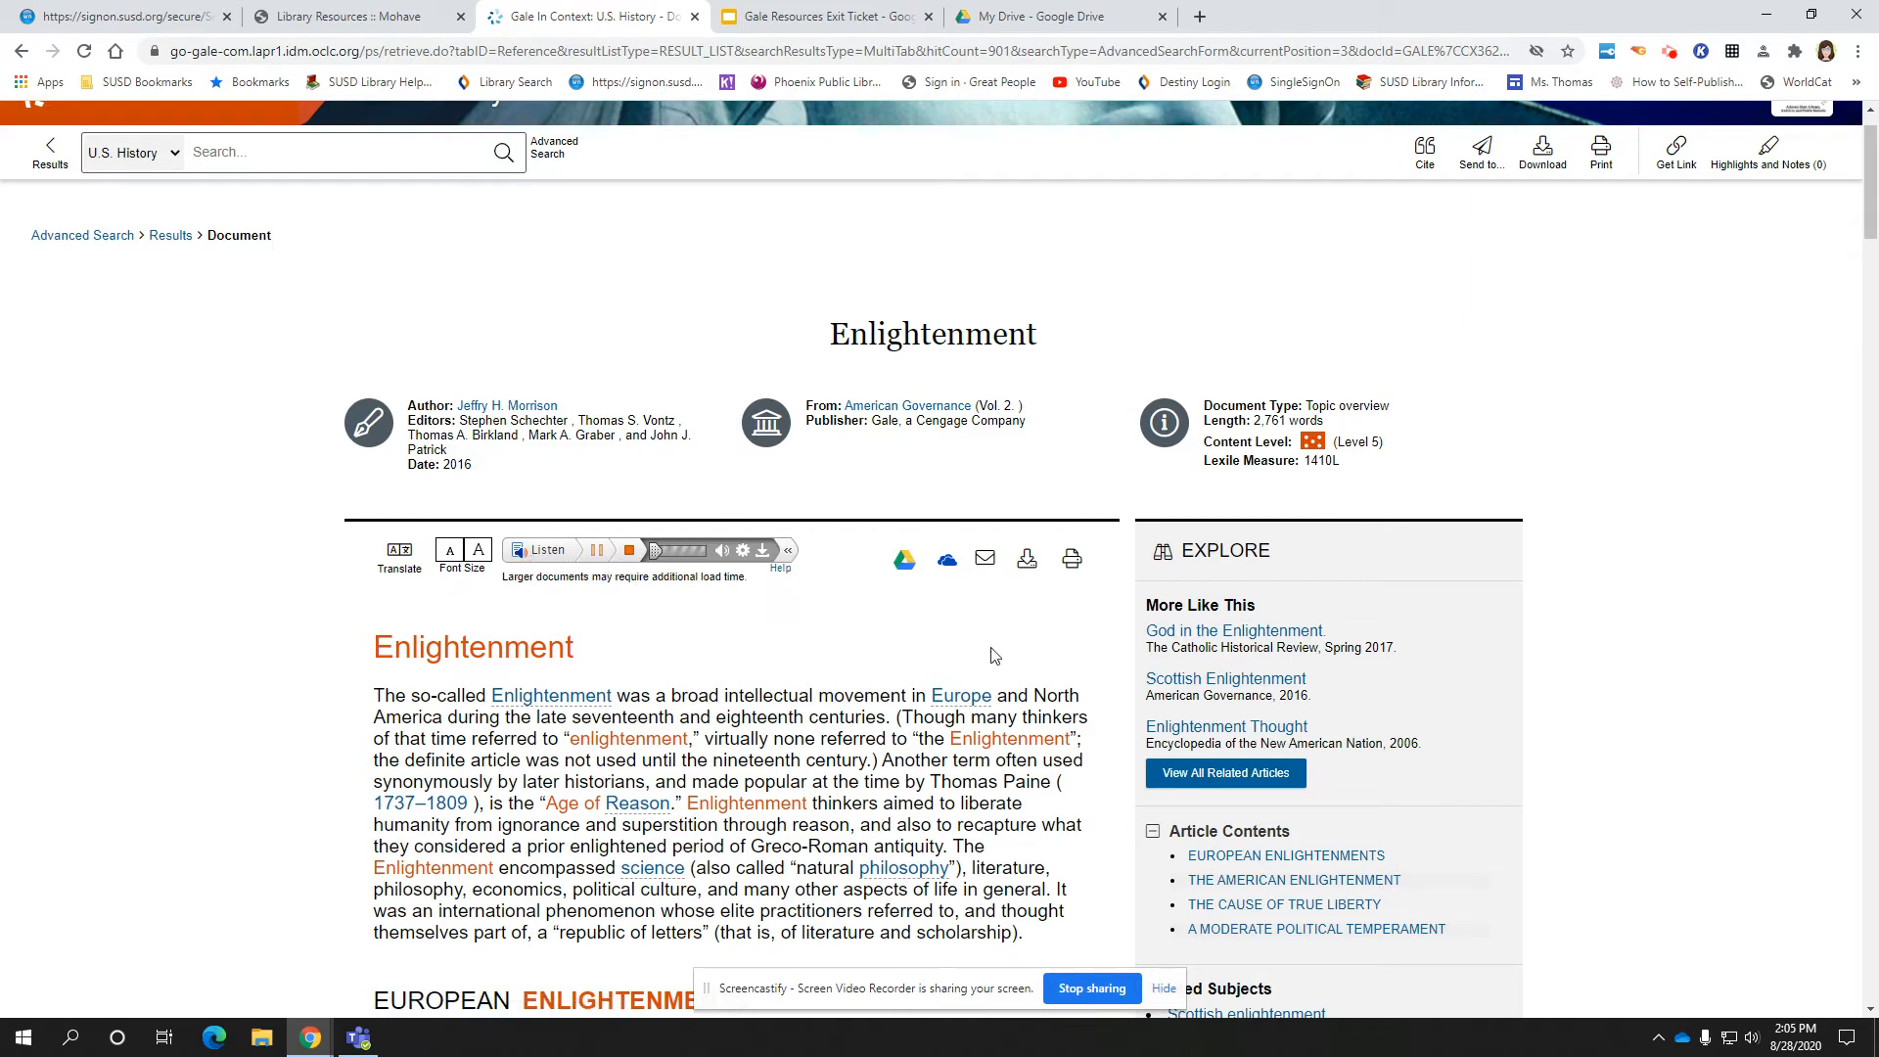
pyautogui.click(596, 550)
pyautogui.click(790, 554)
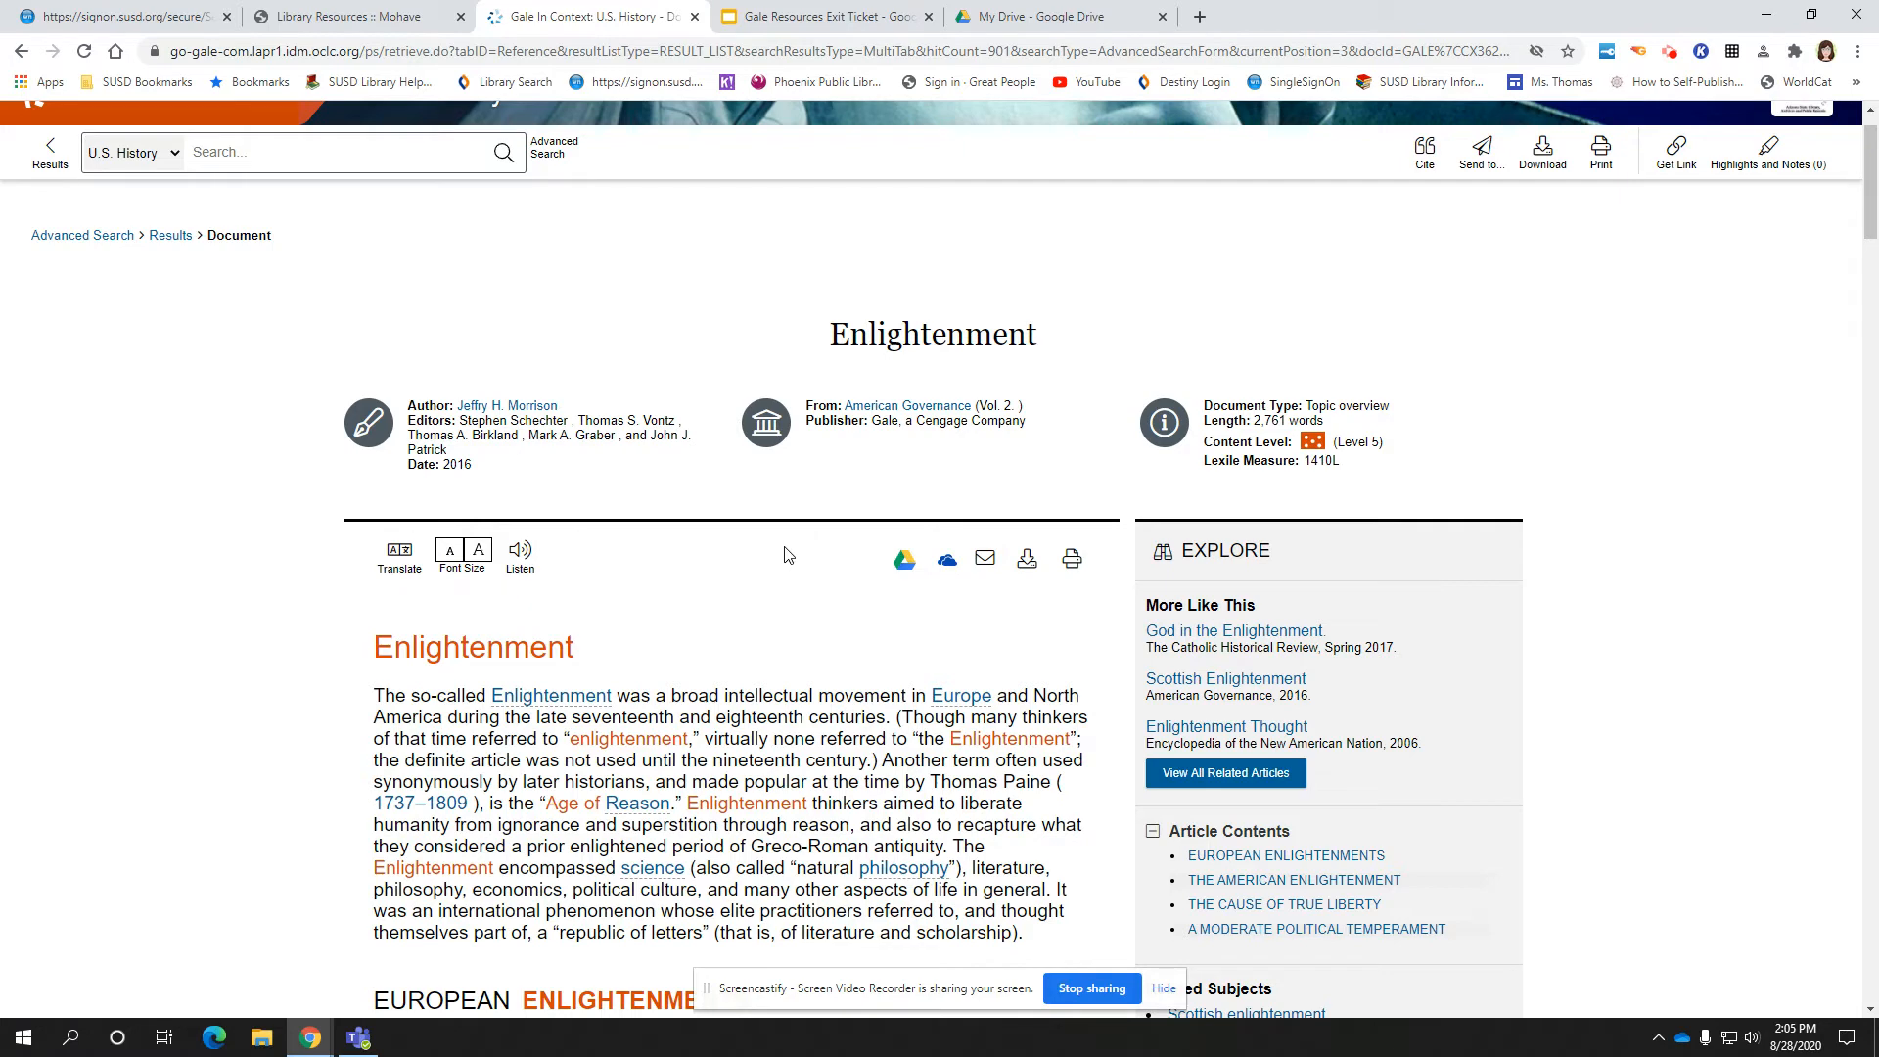
pyautogui.scroll(-2, 788, 555)
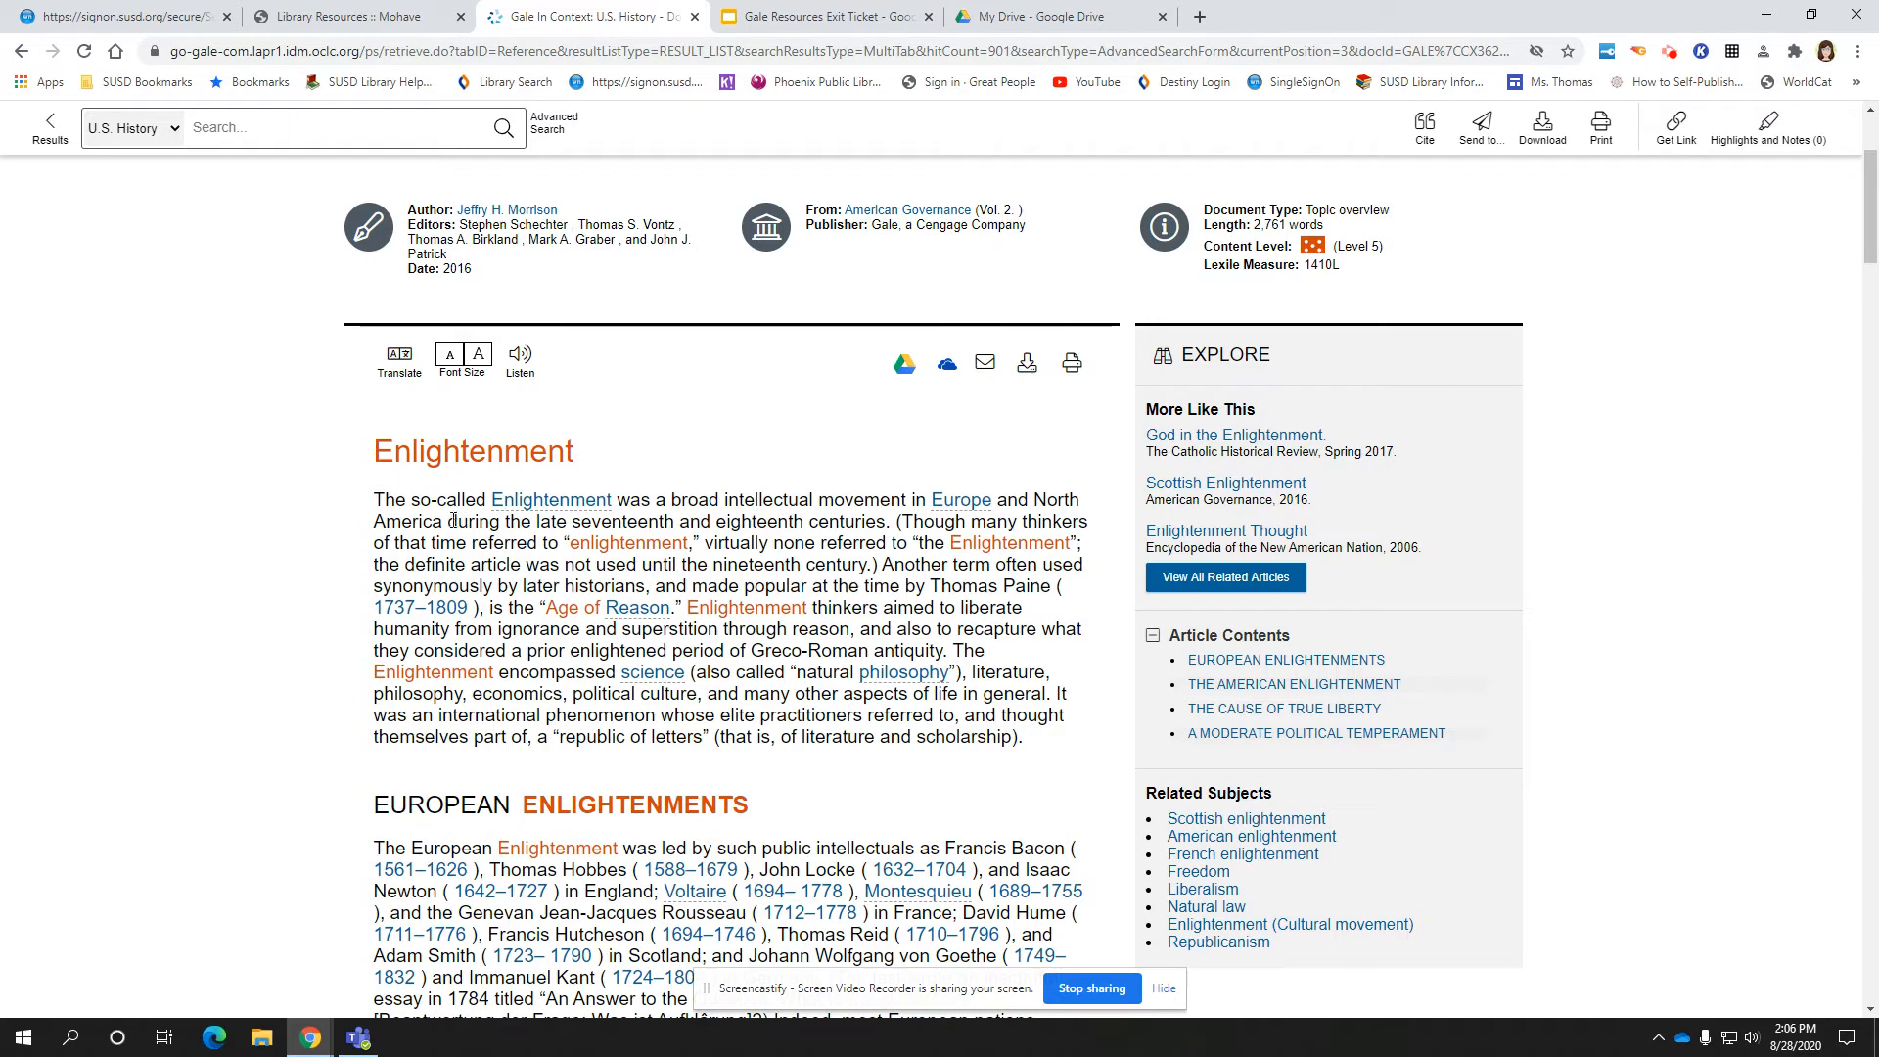
# Highlight 'during the late seventeenth and eighteenth centuries.' in blue with note 'What calendar years would this be?'
pyautogui.moveTo(447, 522); pyautogui.dragTo(894, 526)
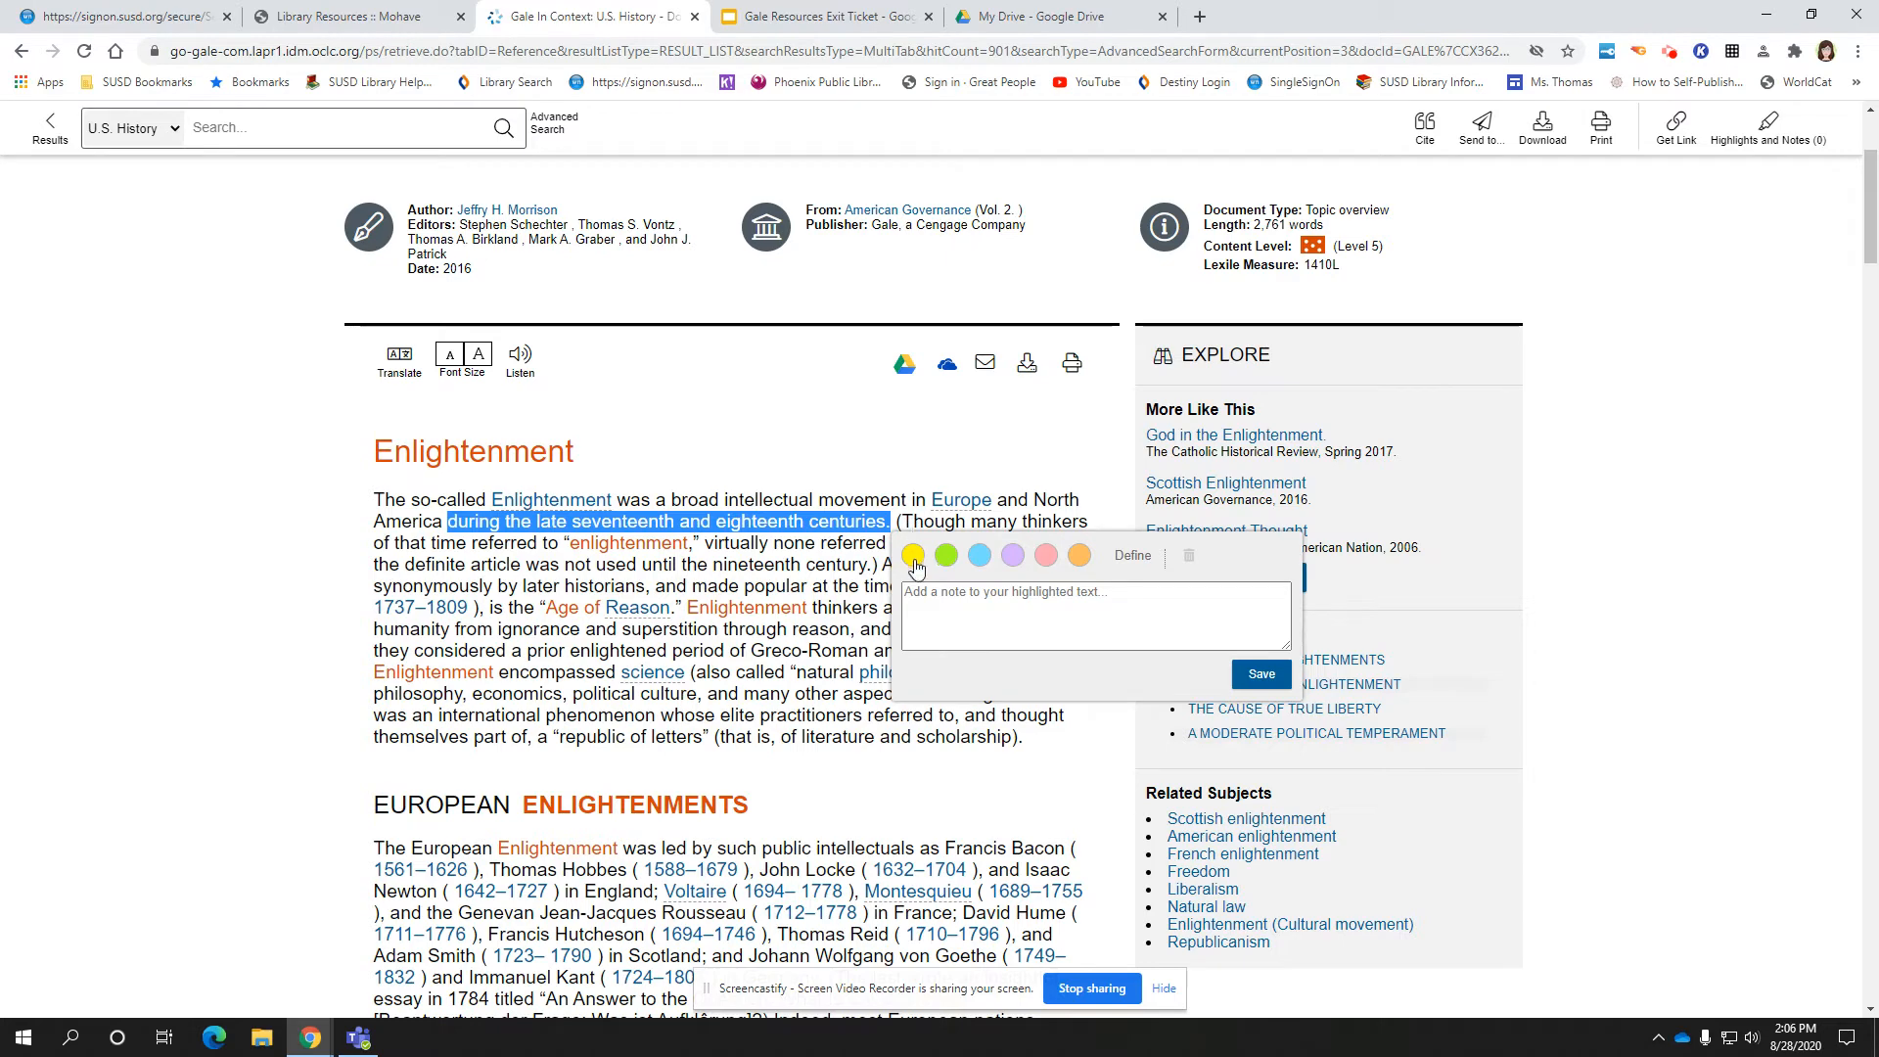
pyautogui.click(980, 555)
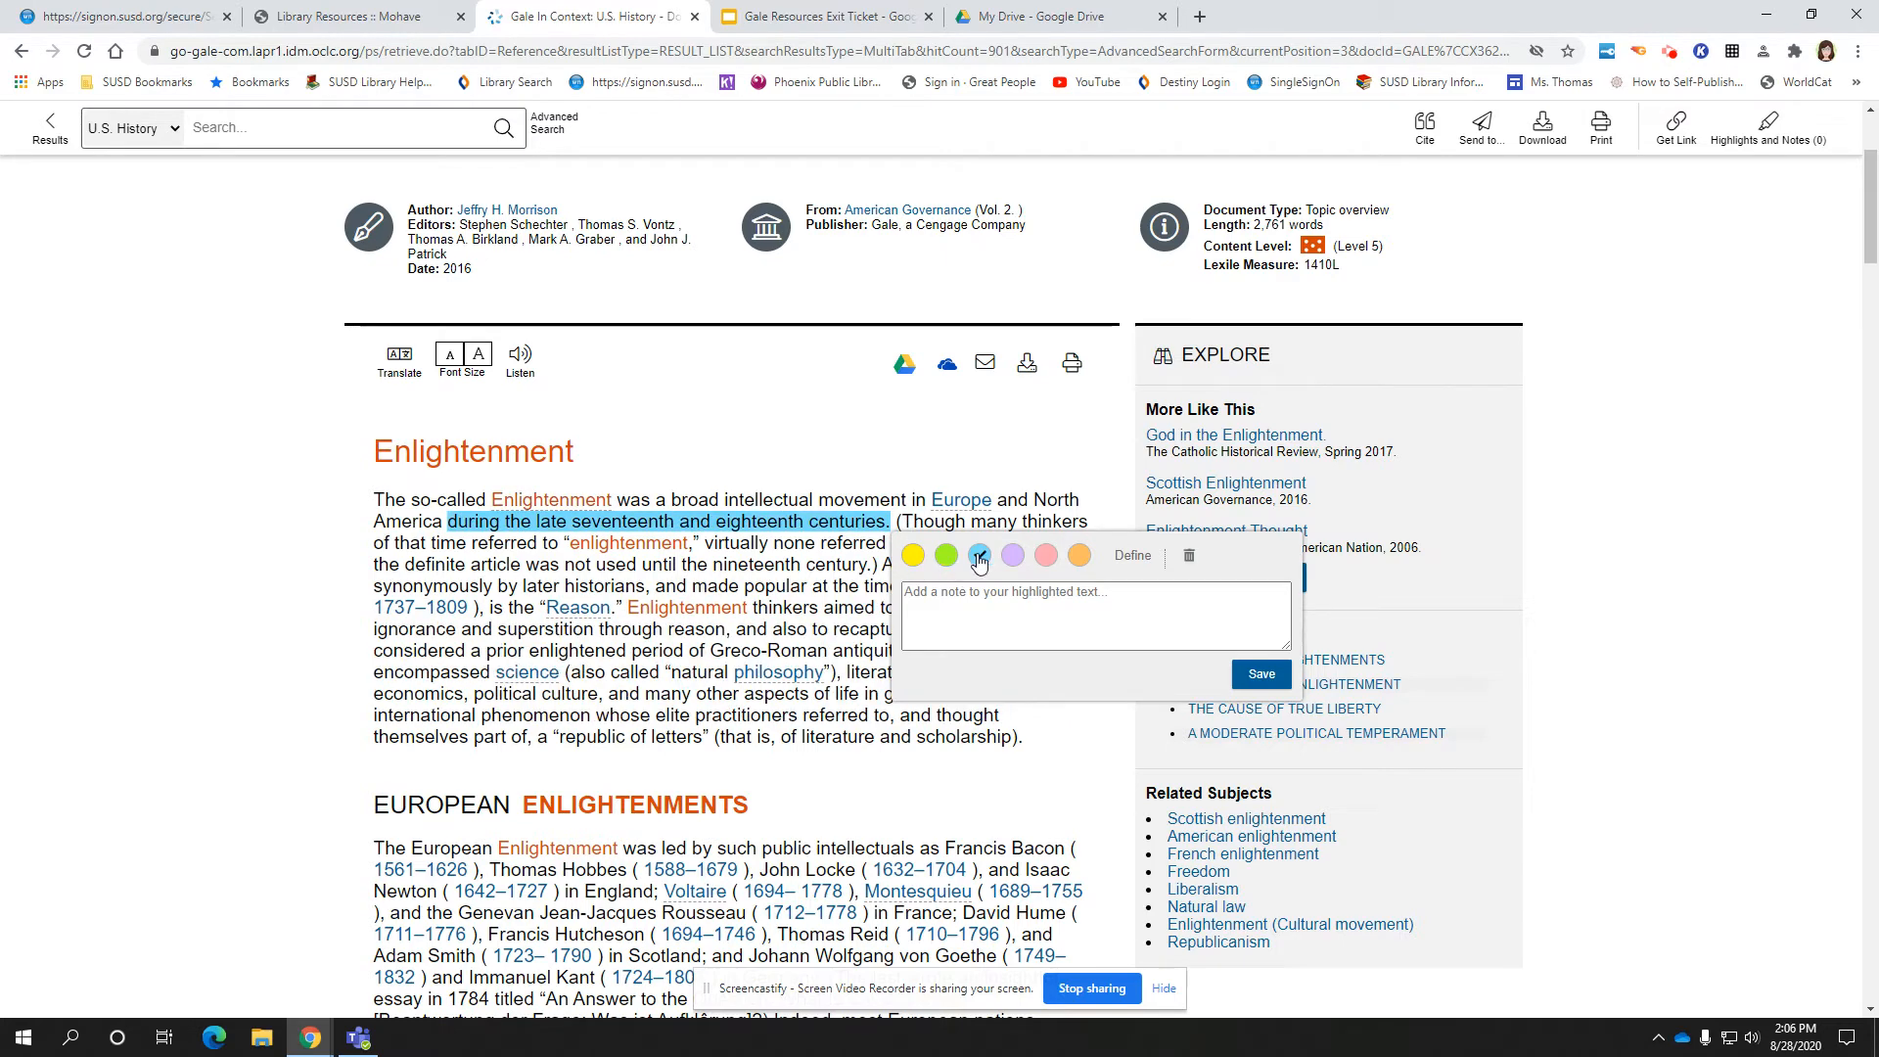
pyautogui.click(981, 607)
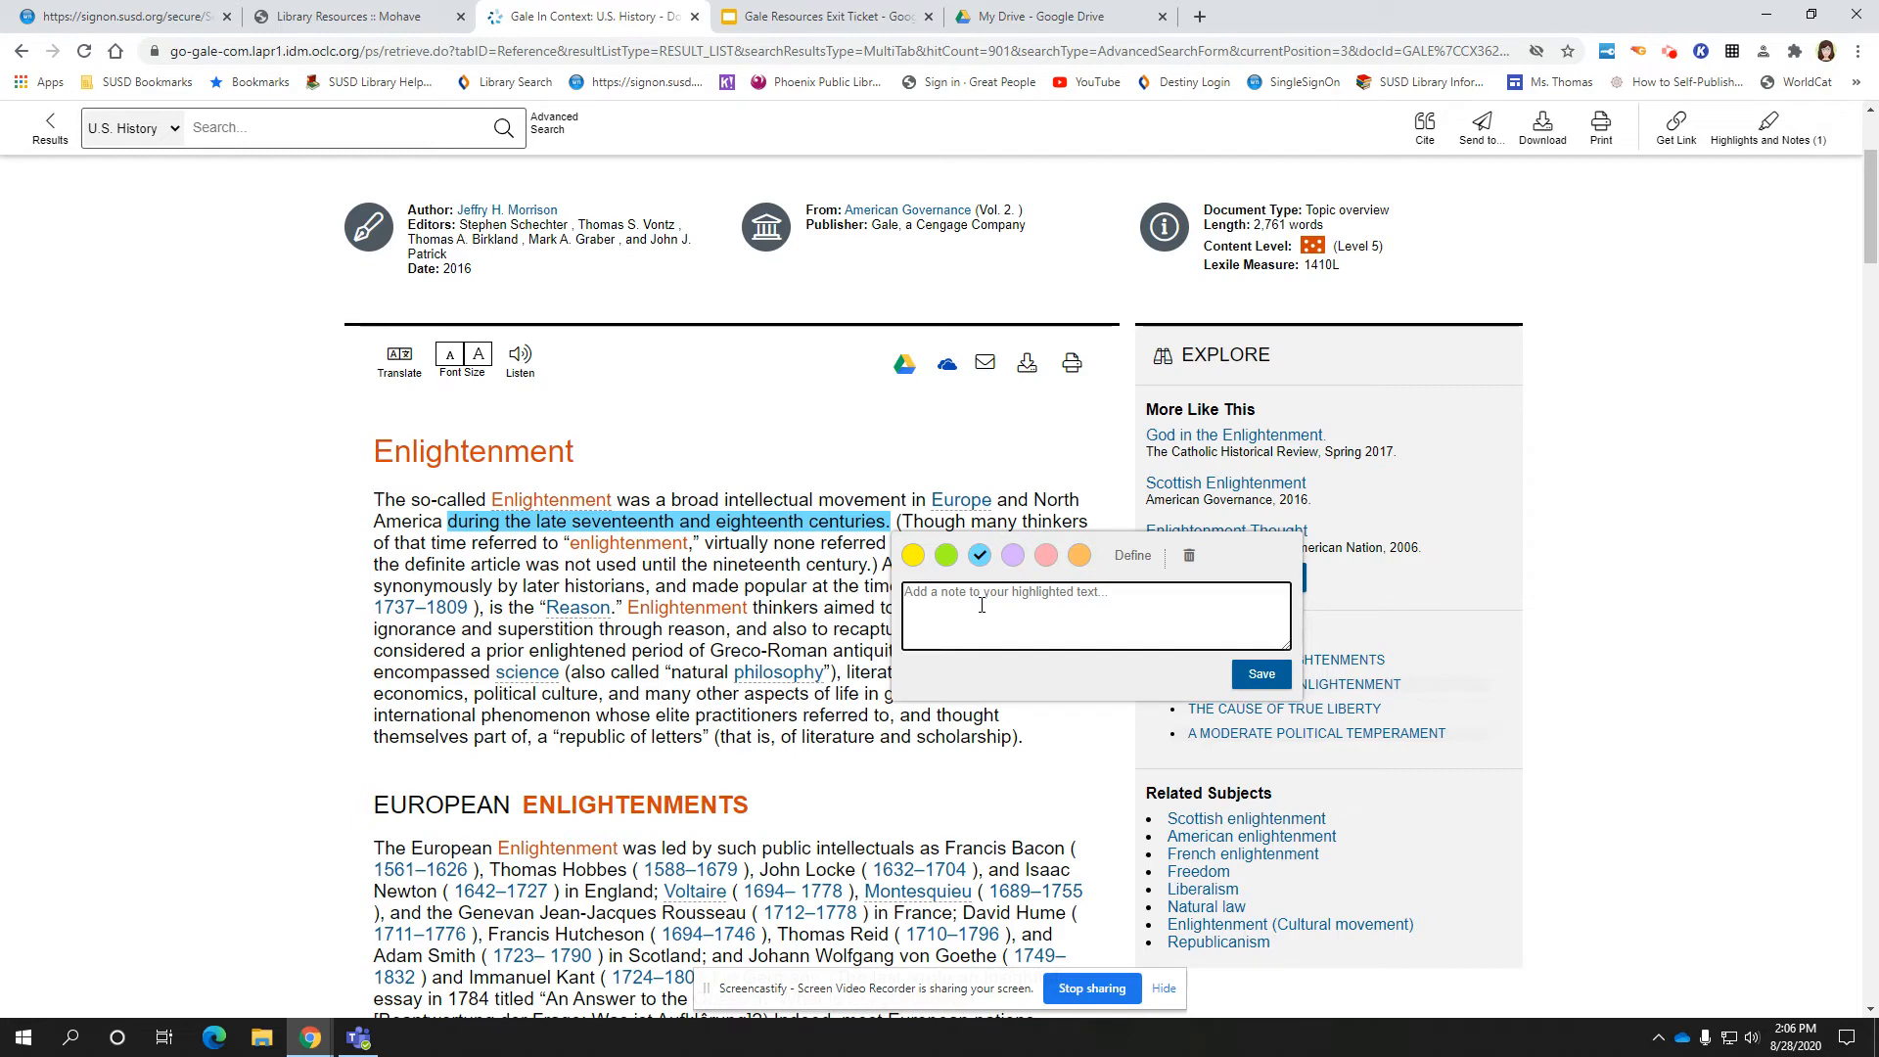
pyautogui.write('What ca')
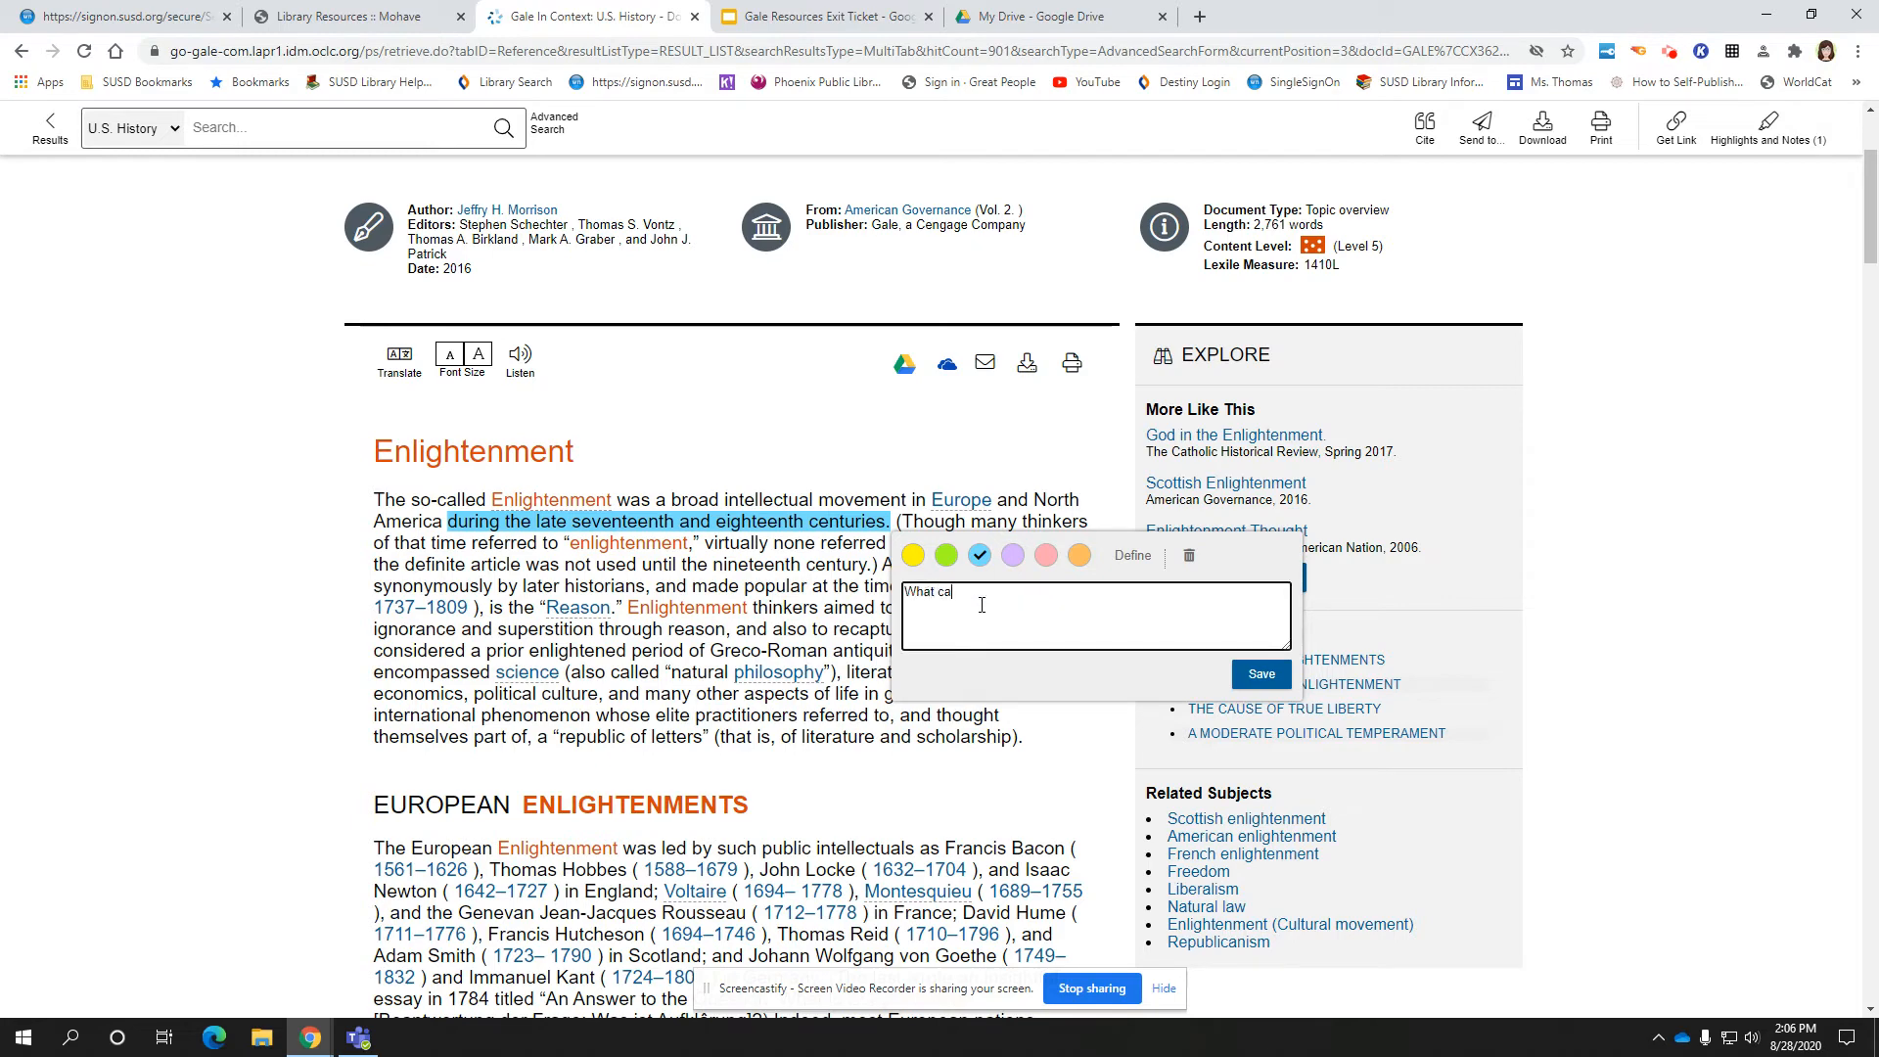
pyautogui.write('lendar years would this be?')
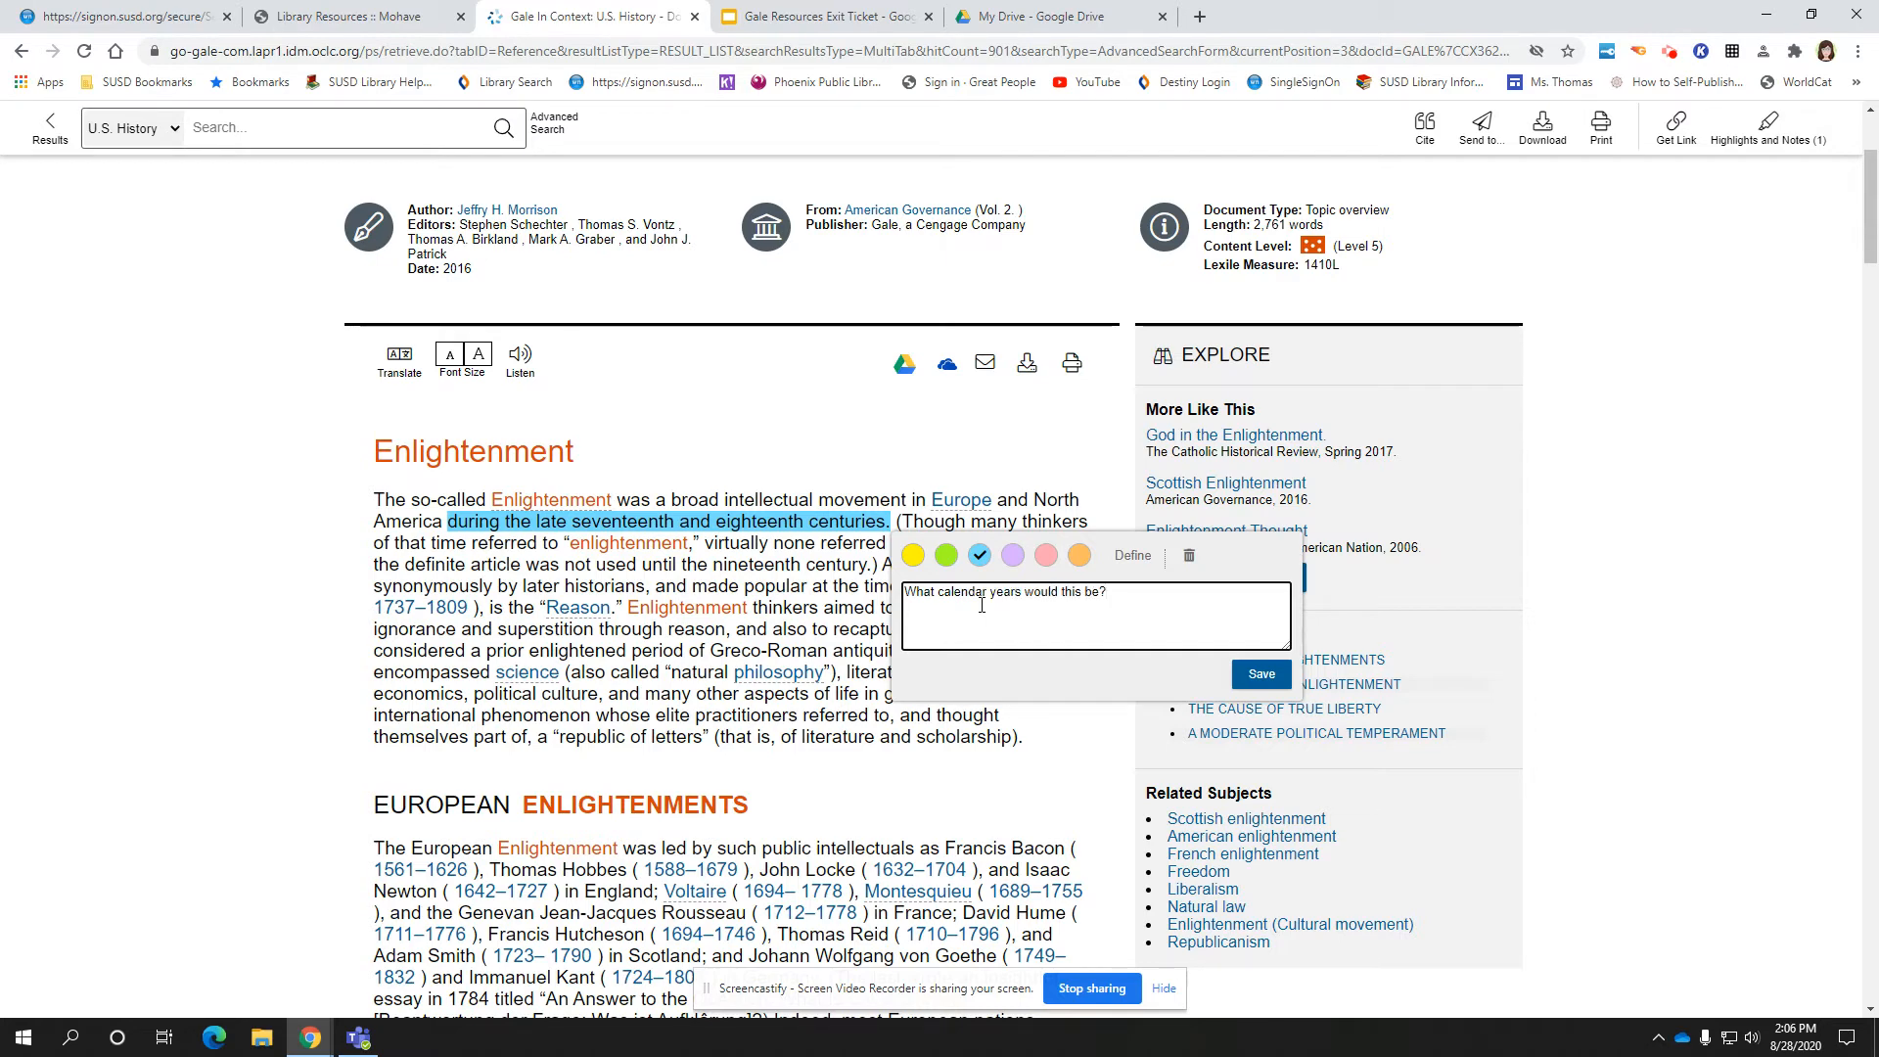
pyautogui.click(1262, 674)
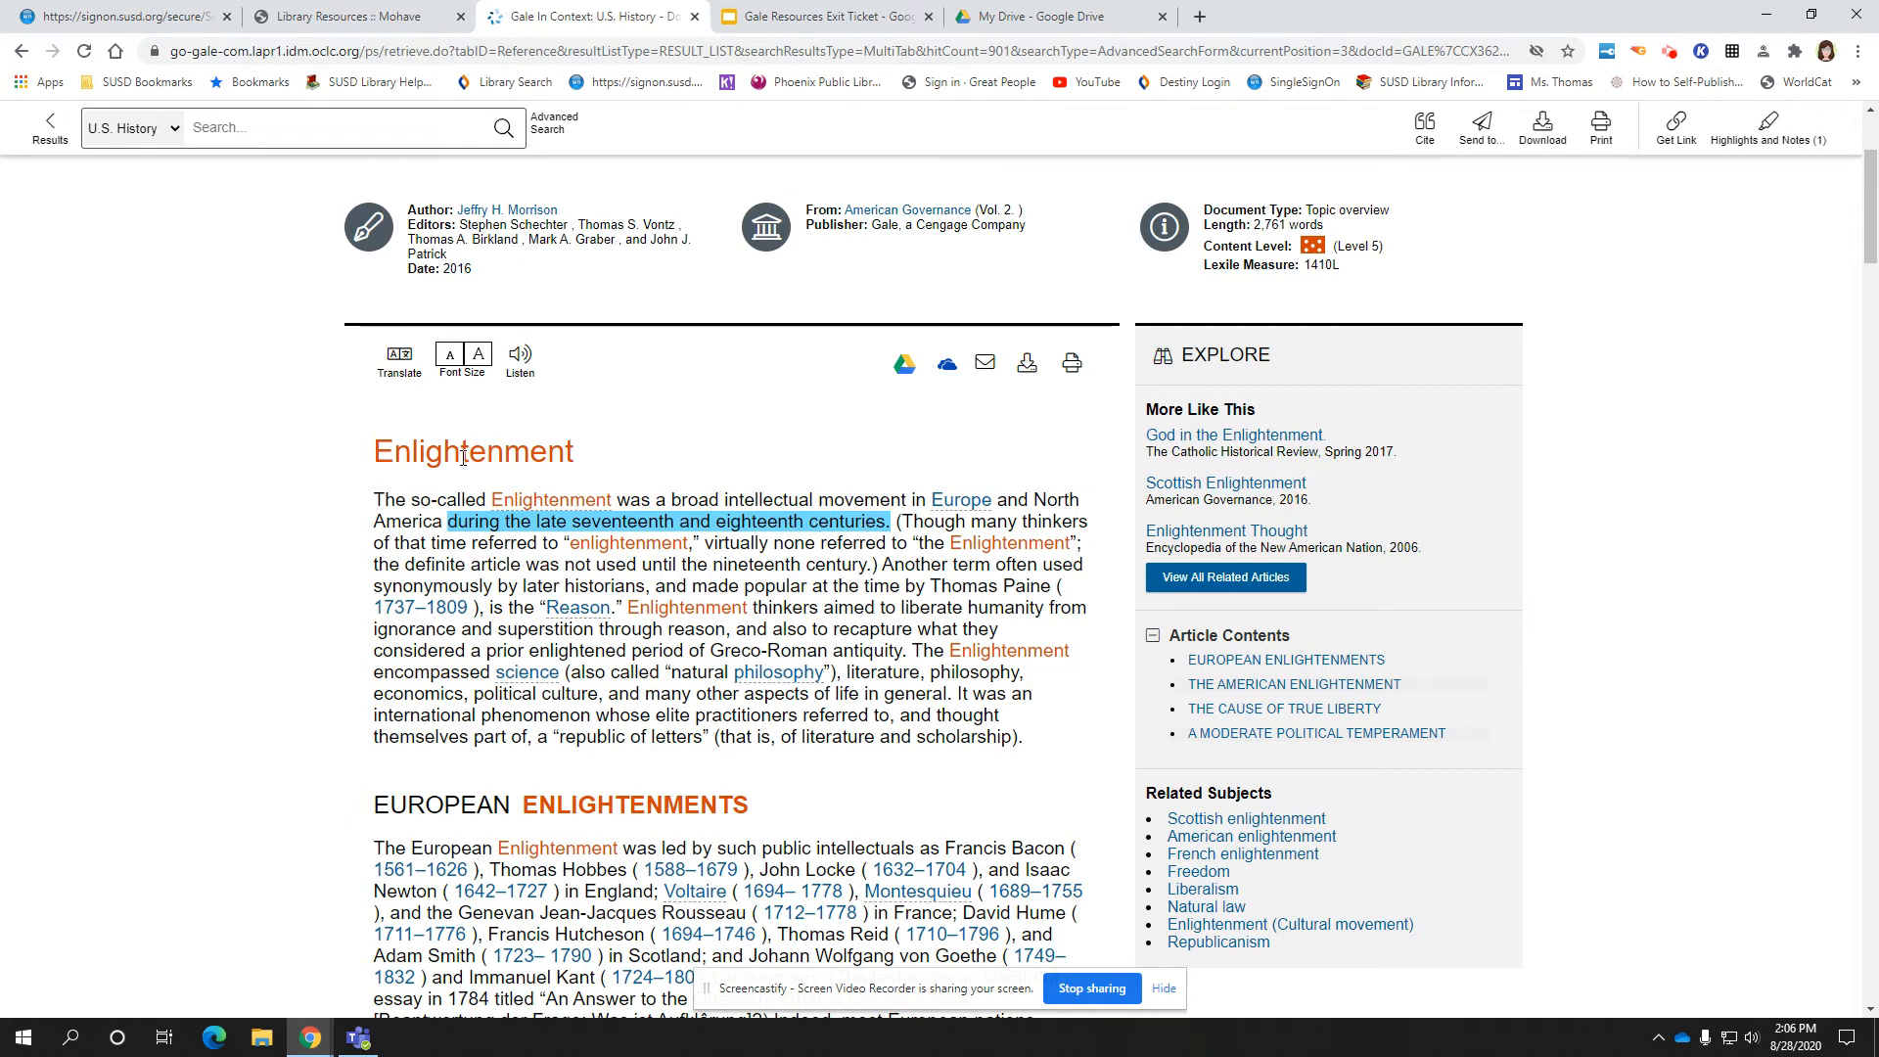
pyautogui.scroll(-5, 845, 657)
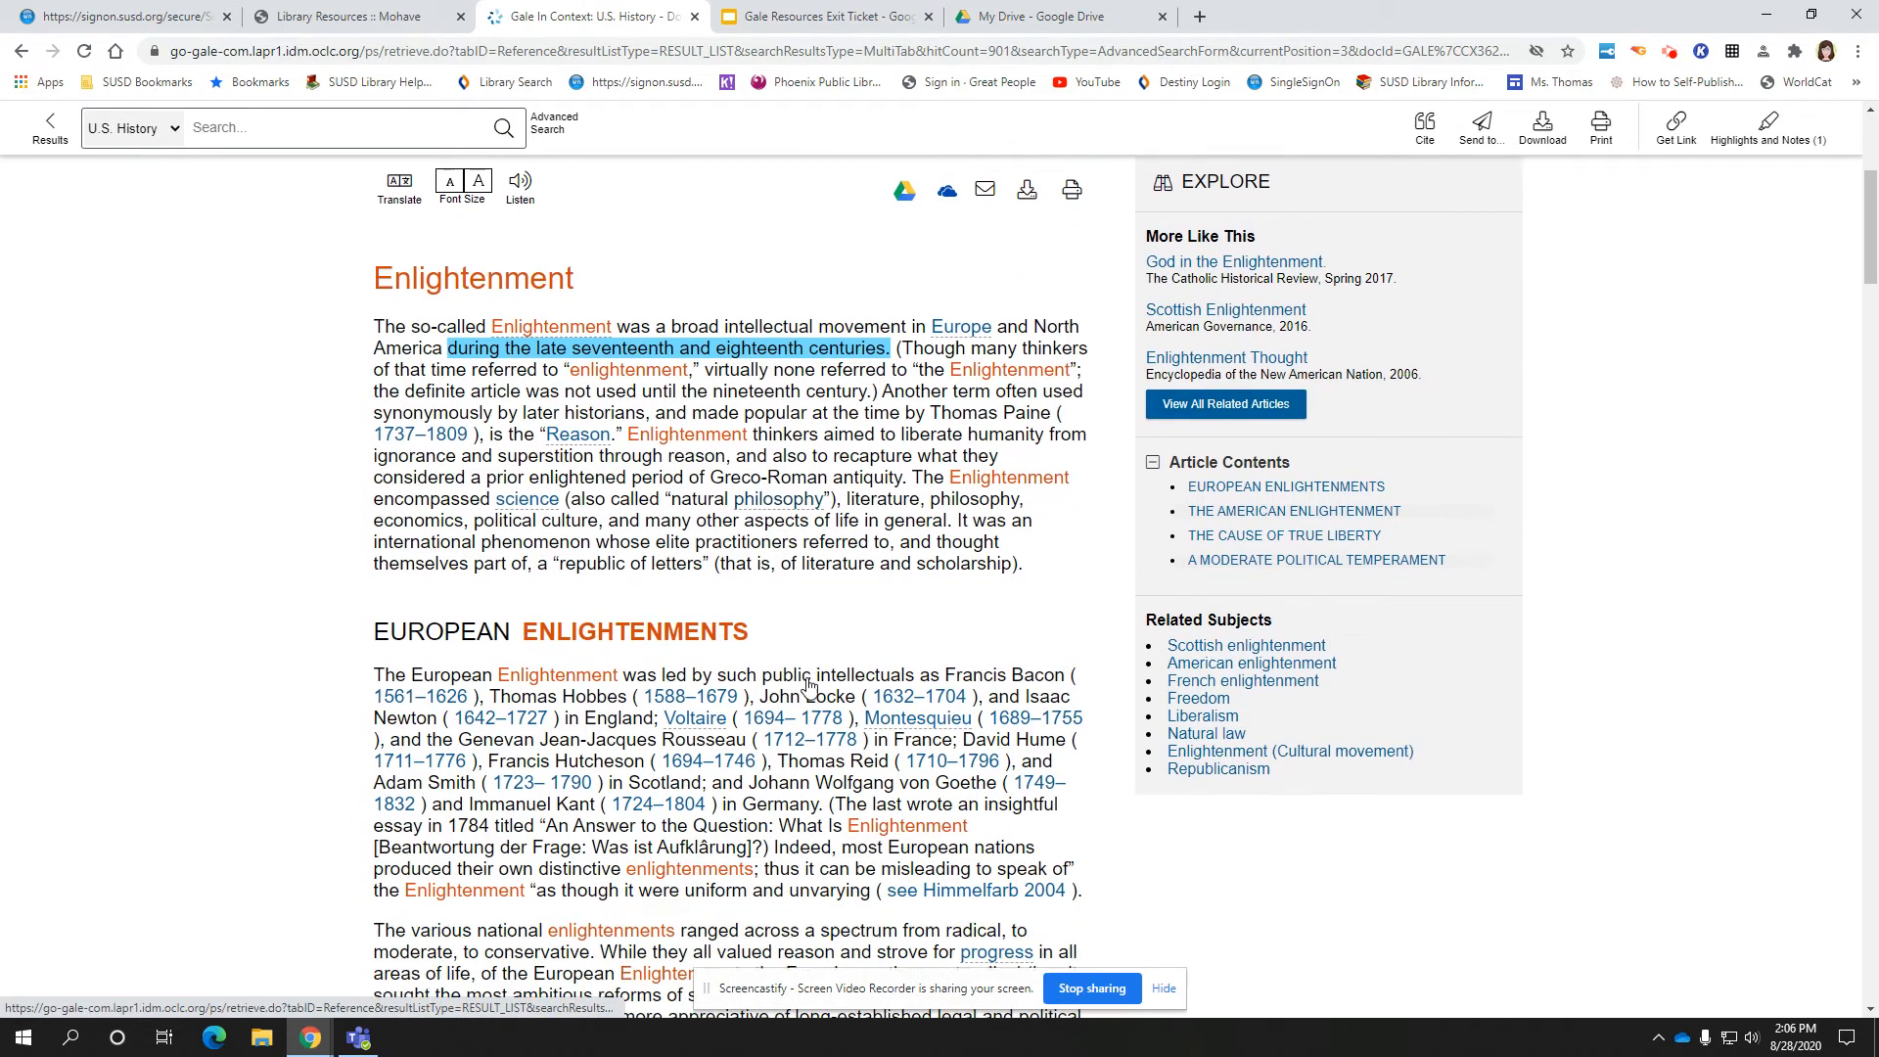
pyautogui.scroll(-4, 808, 685)
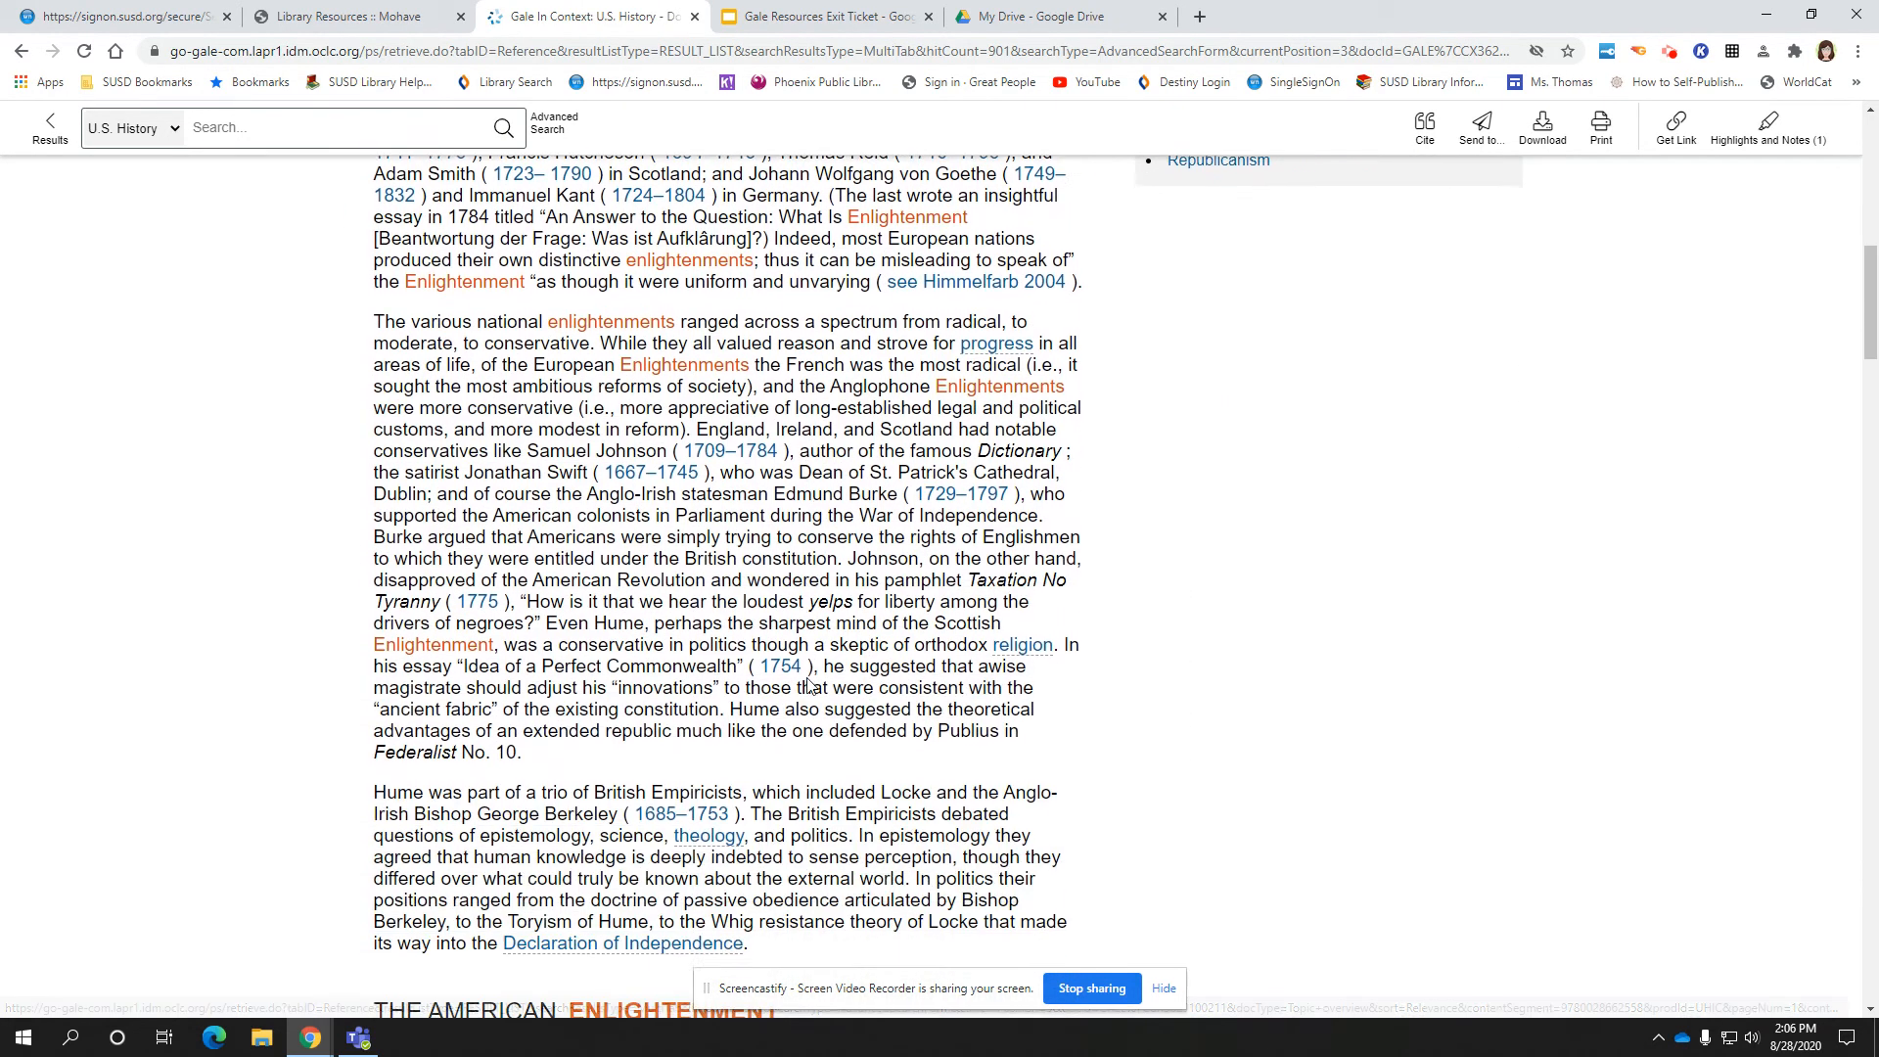
pyautogui.scroll(-6, 809, 685)
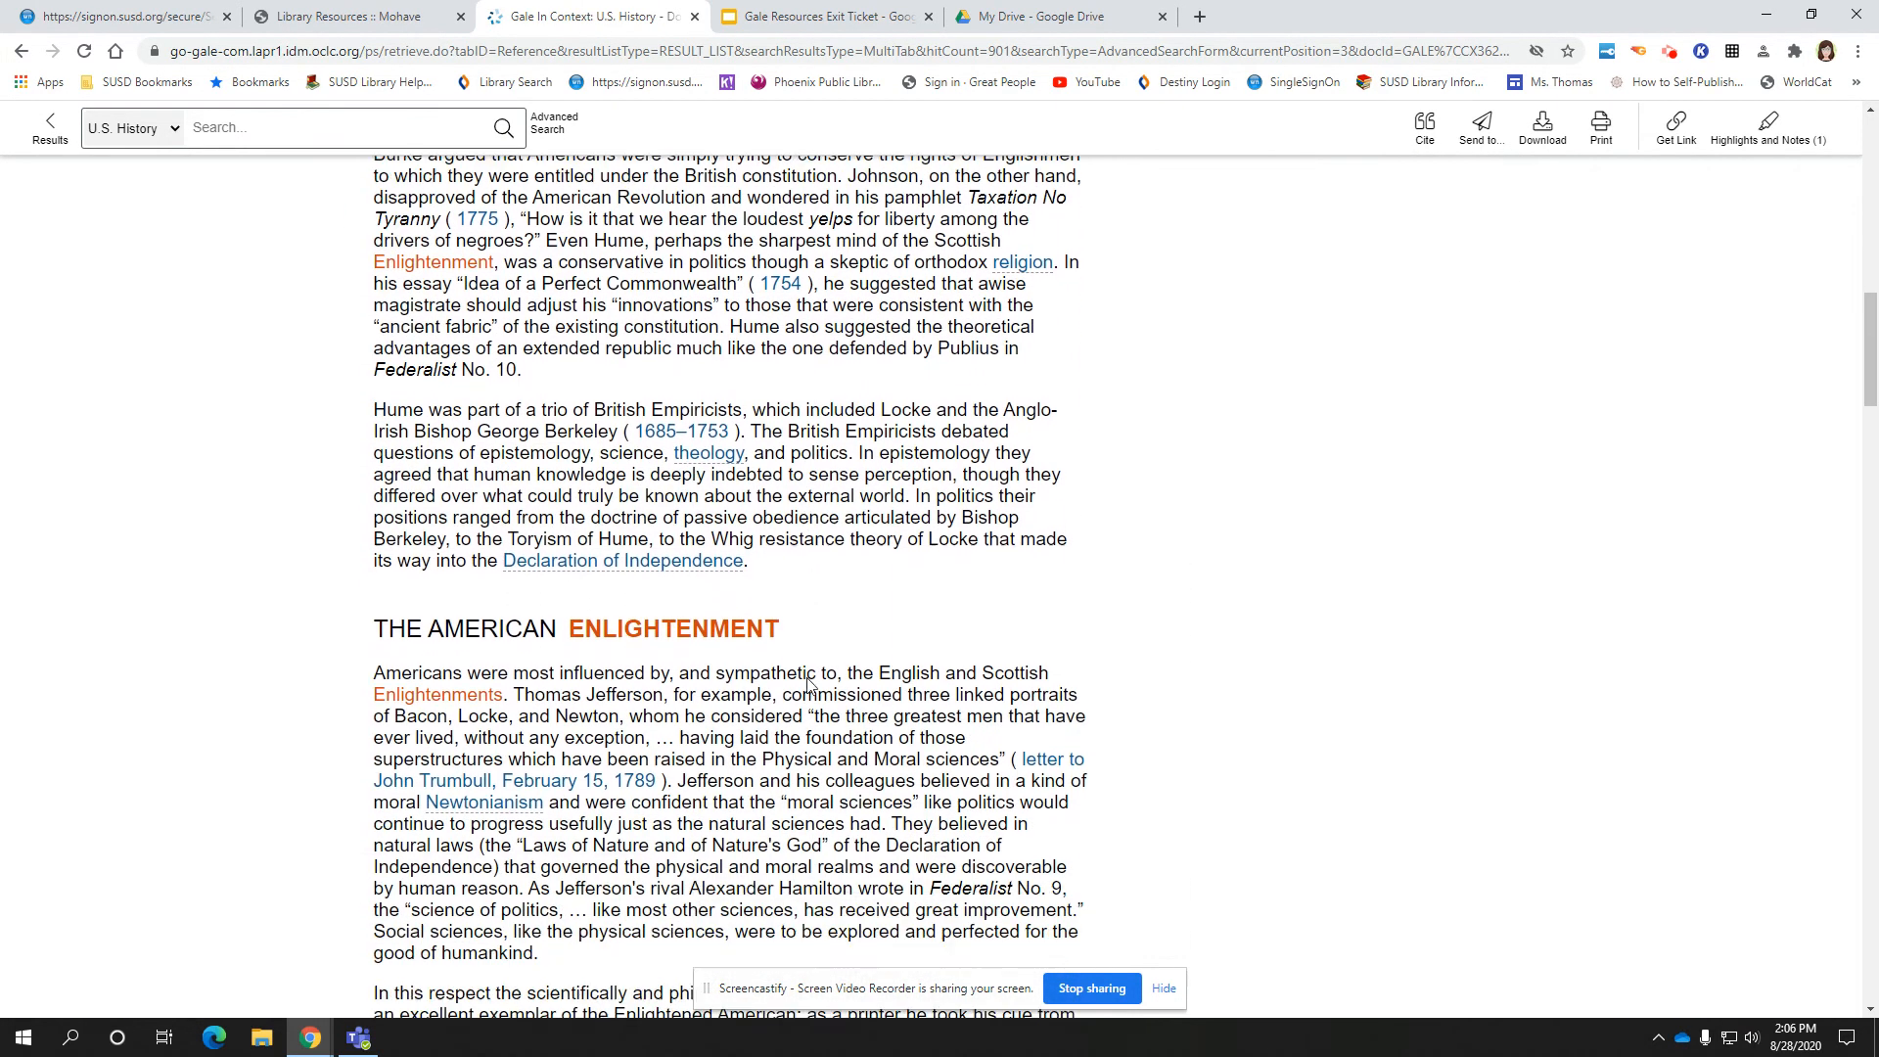
pyautogui.scroll(17, 808, 679)
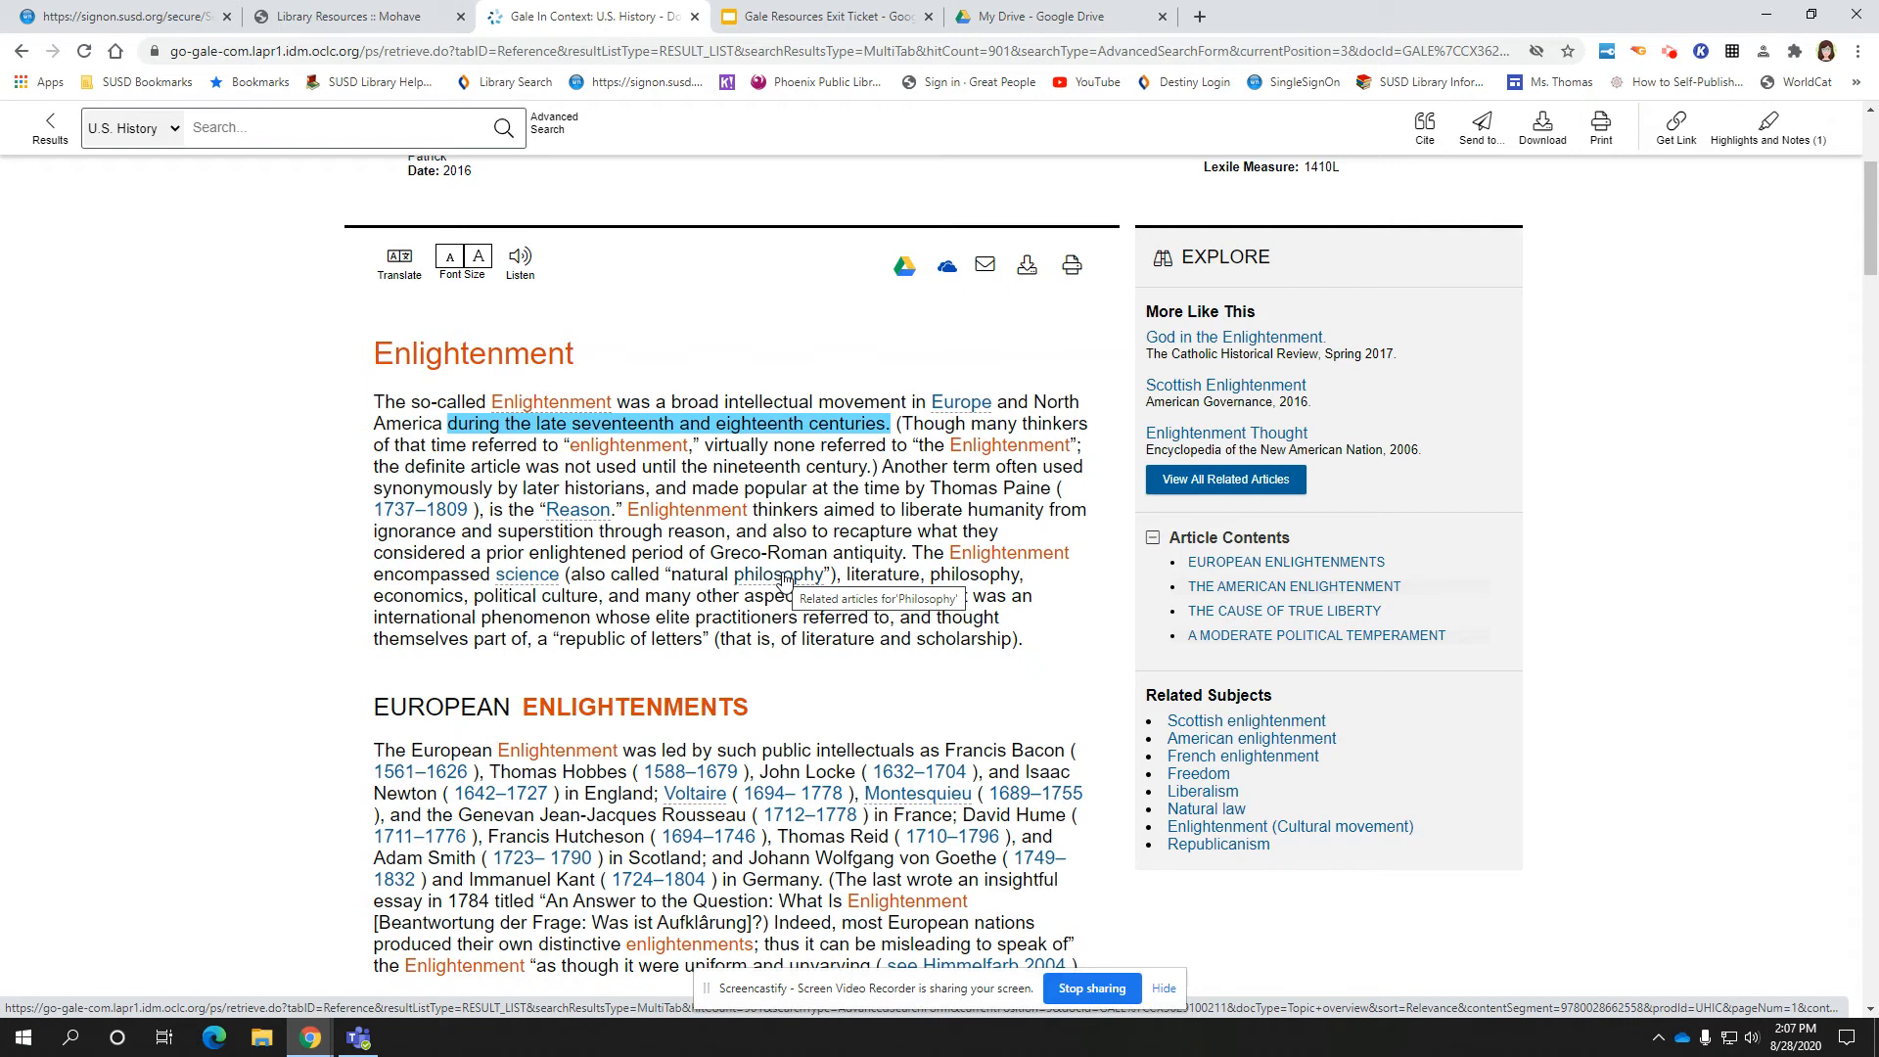
pyautogui.scroll(-1, 783, 578)
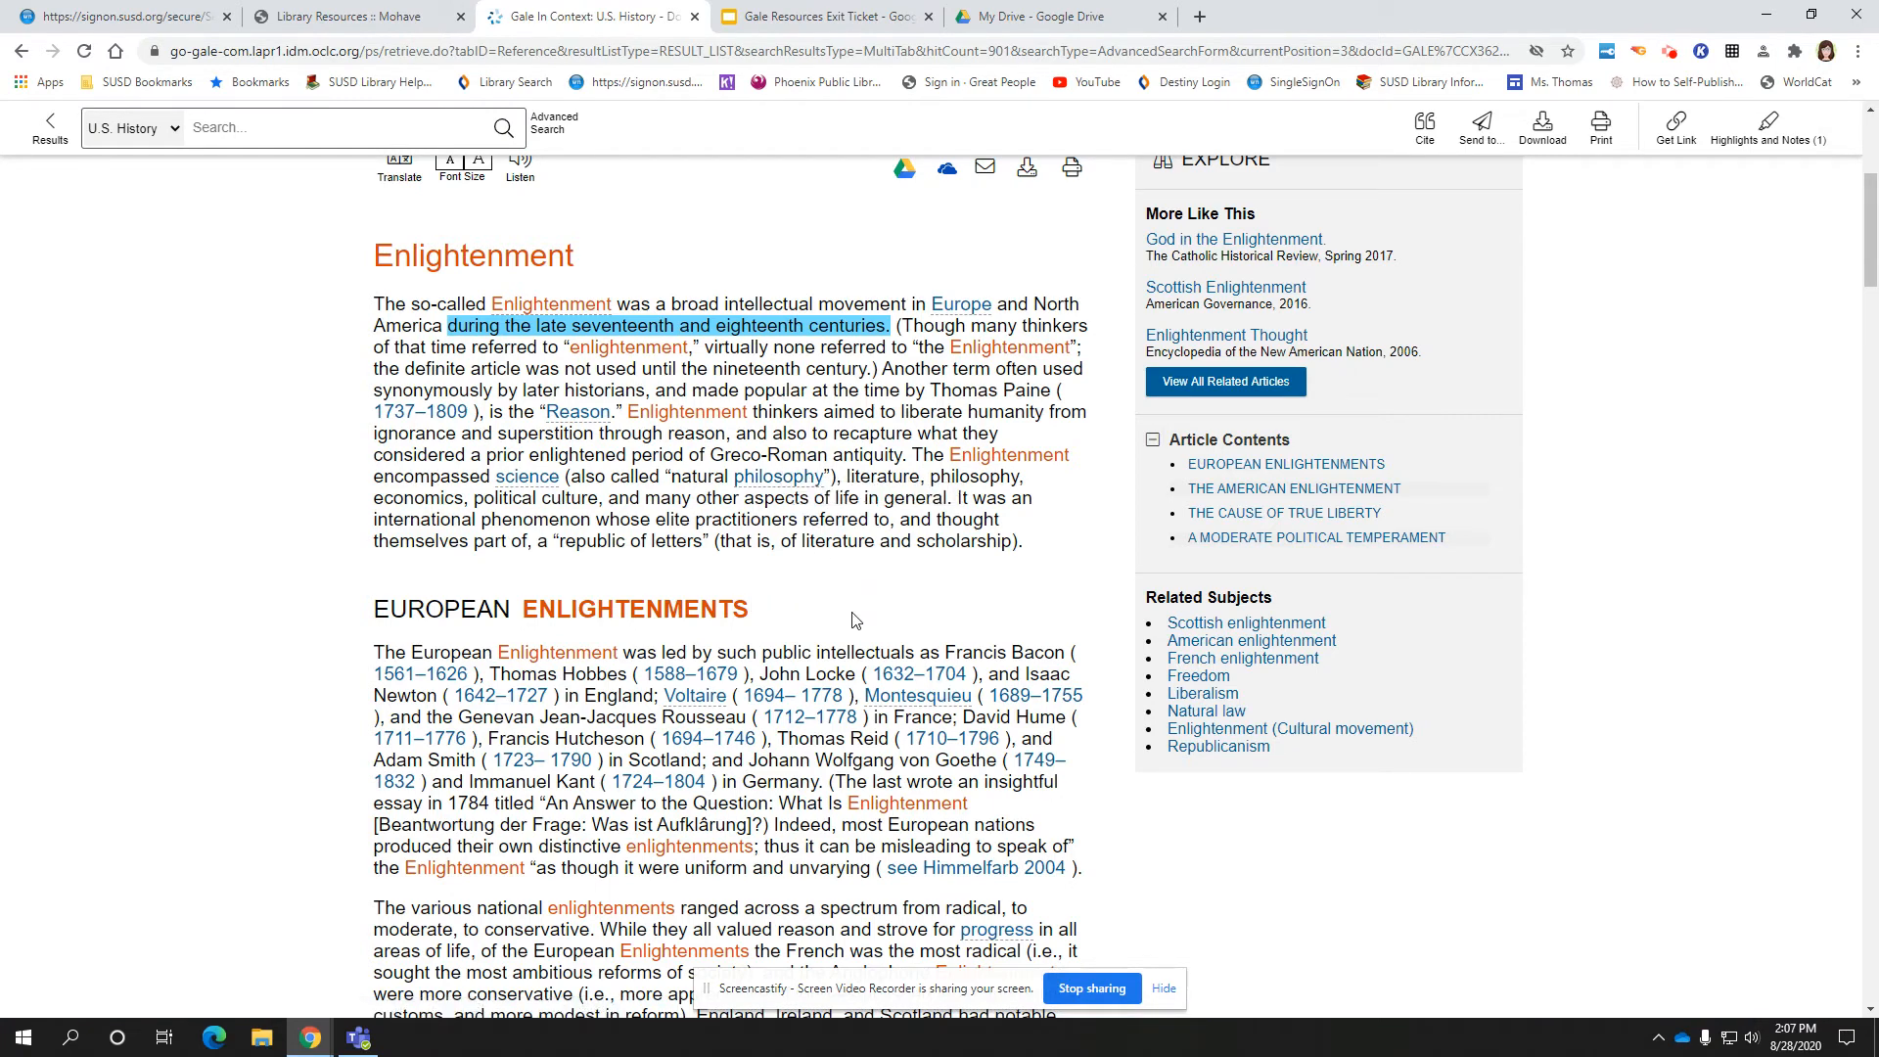
pyautogui.scroll(3, 851, 621)
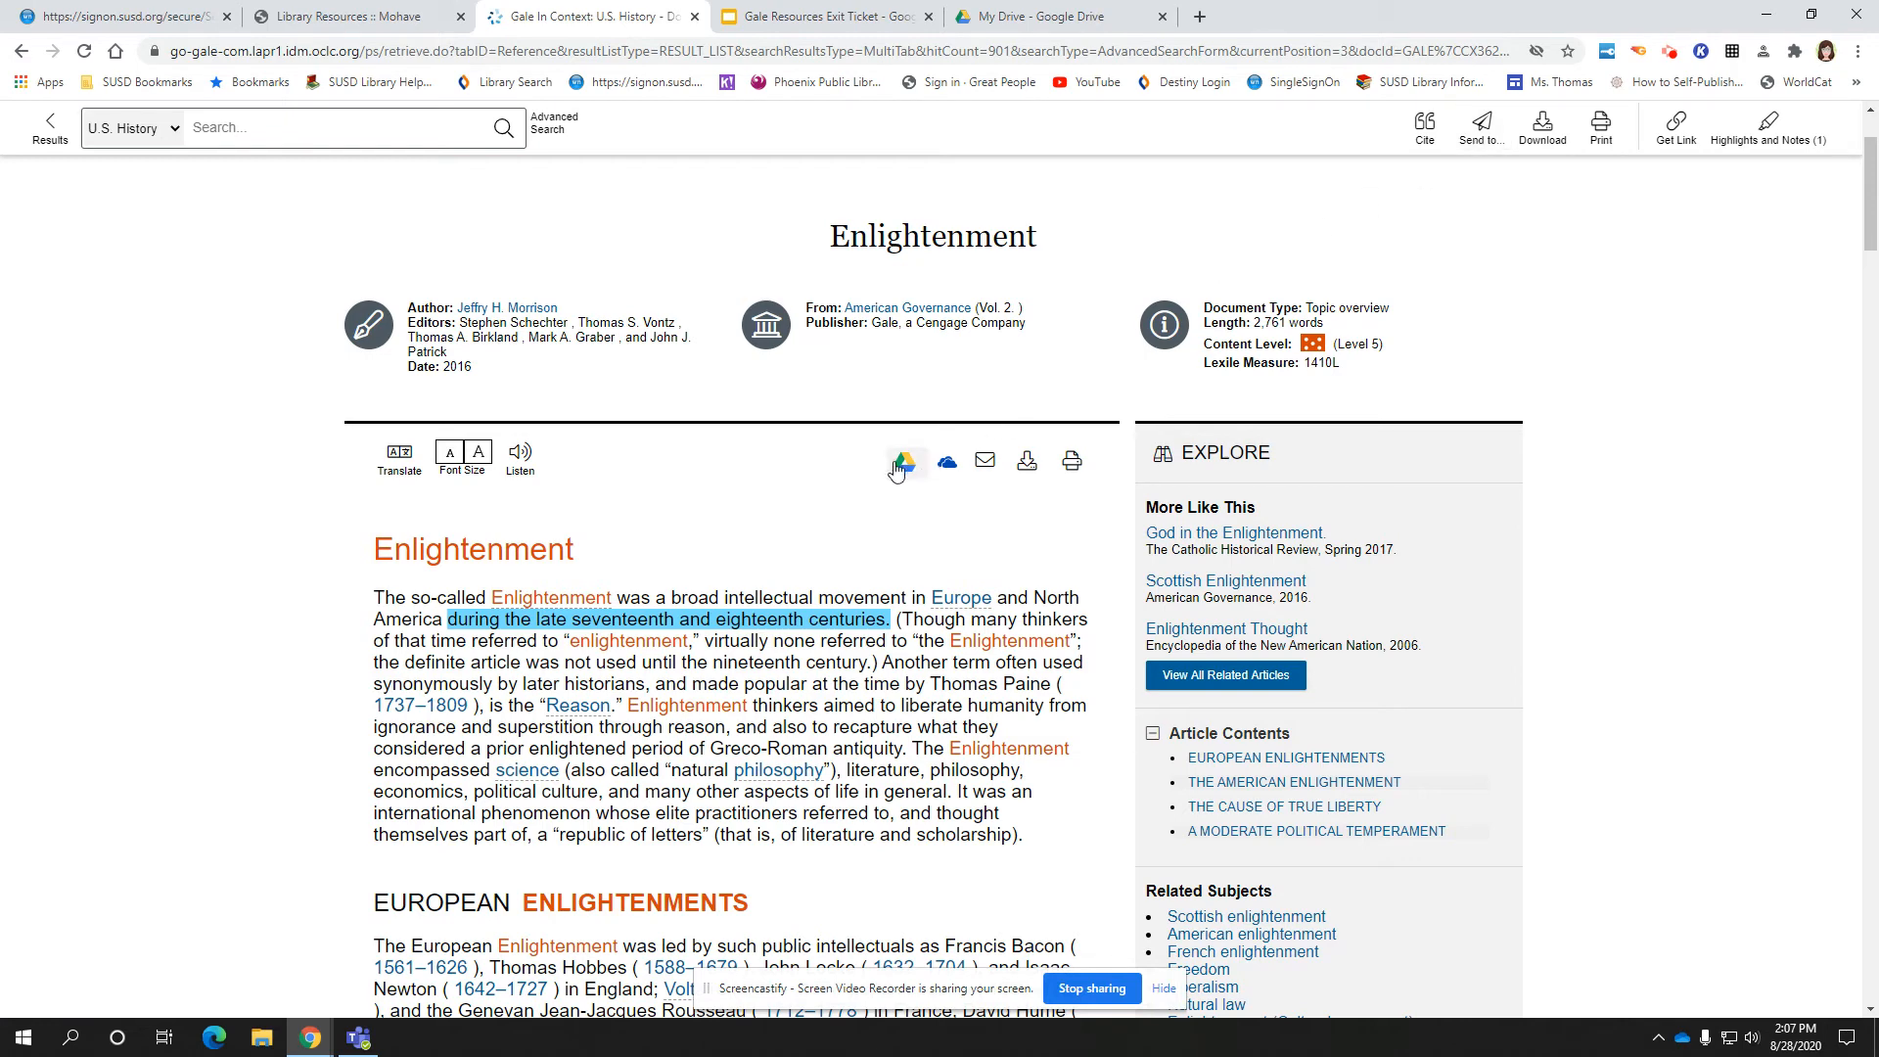
# Send the Enlightenment article to Google Drive, acknowledge the confirmation, and switch to My Drive
pyautogui.click(1483, 132)
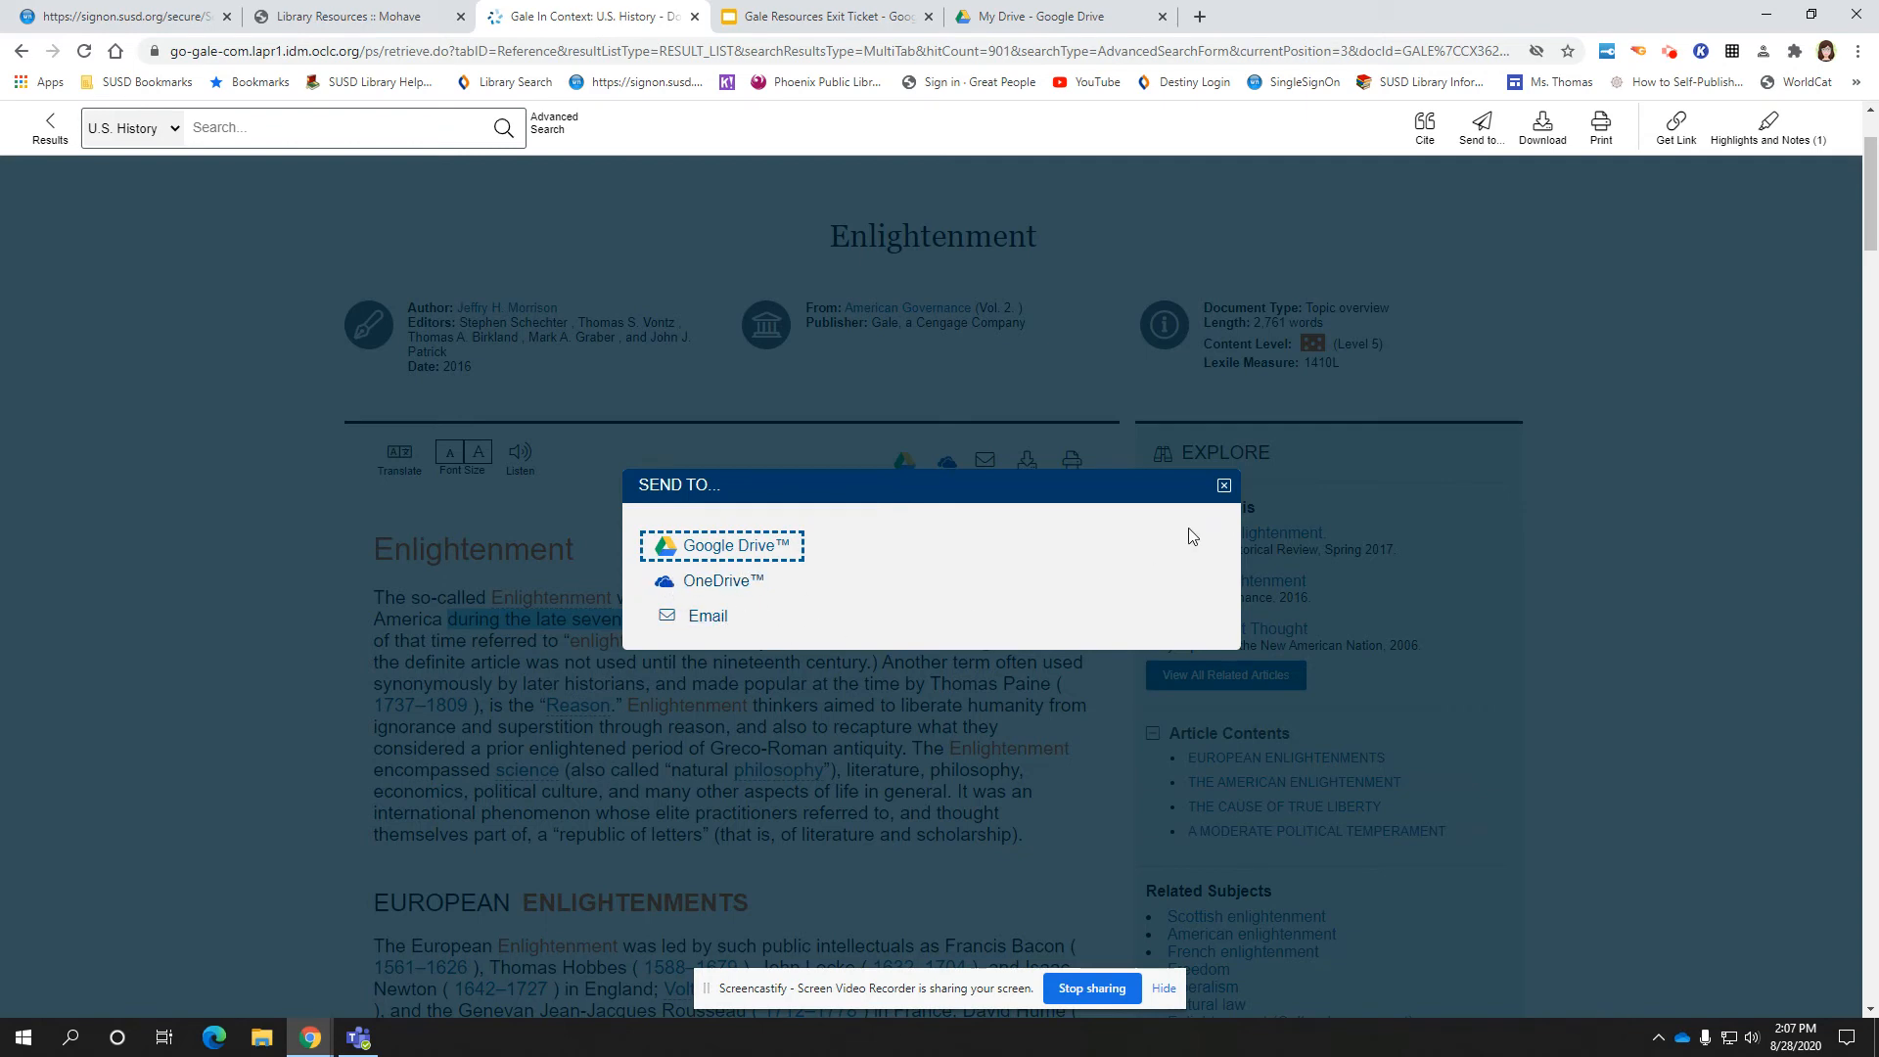
pyautogui.click(1224, 485)
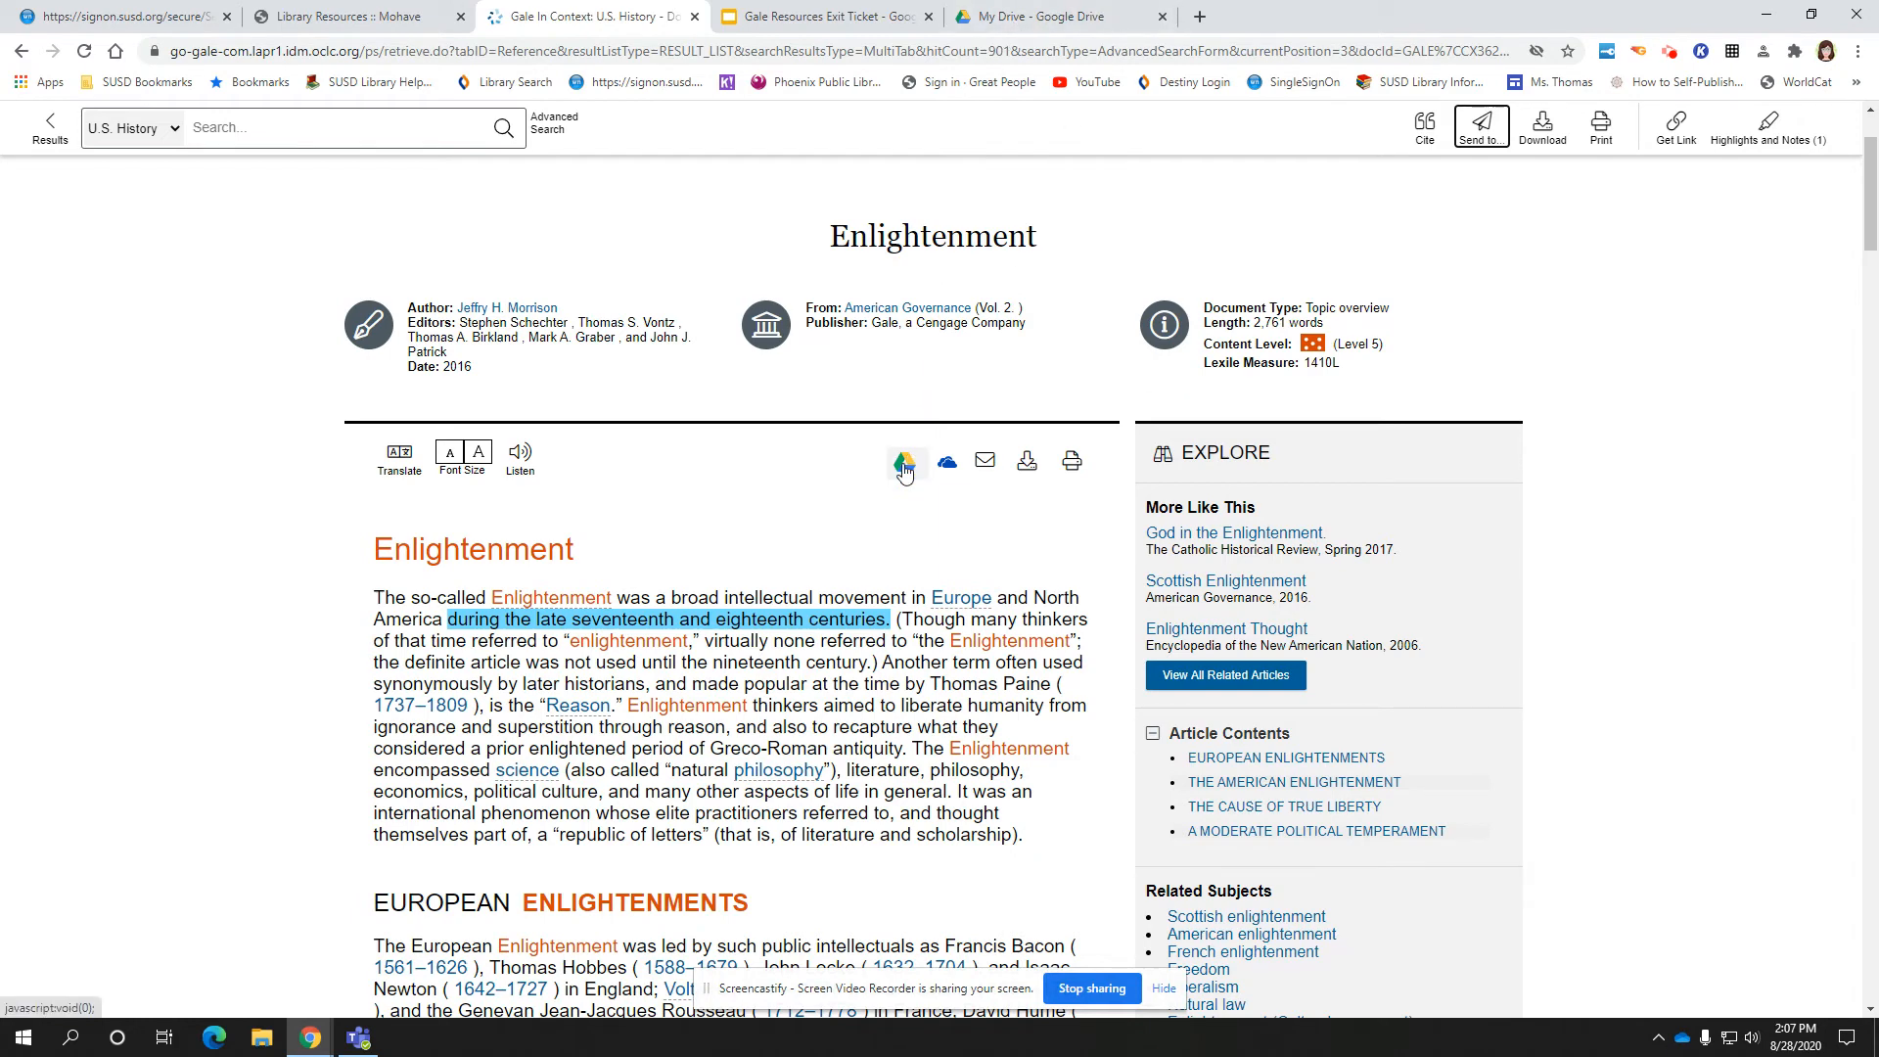
pyautogui.click(904, 467)
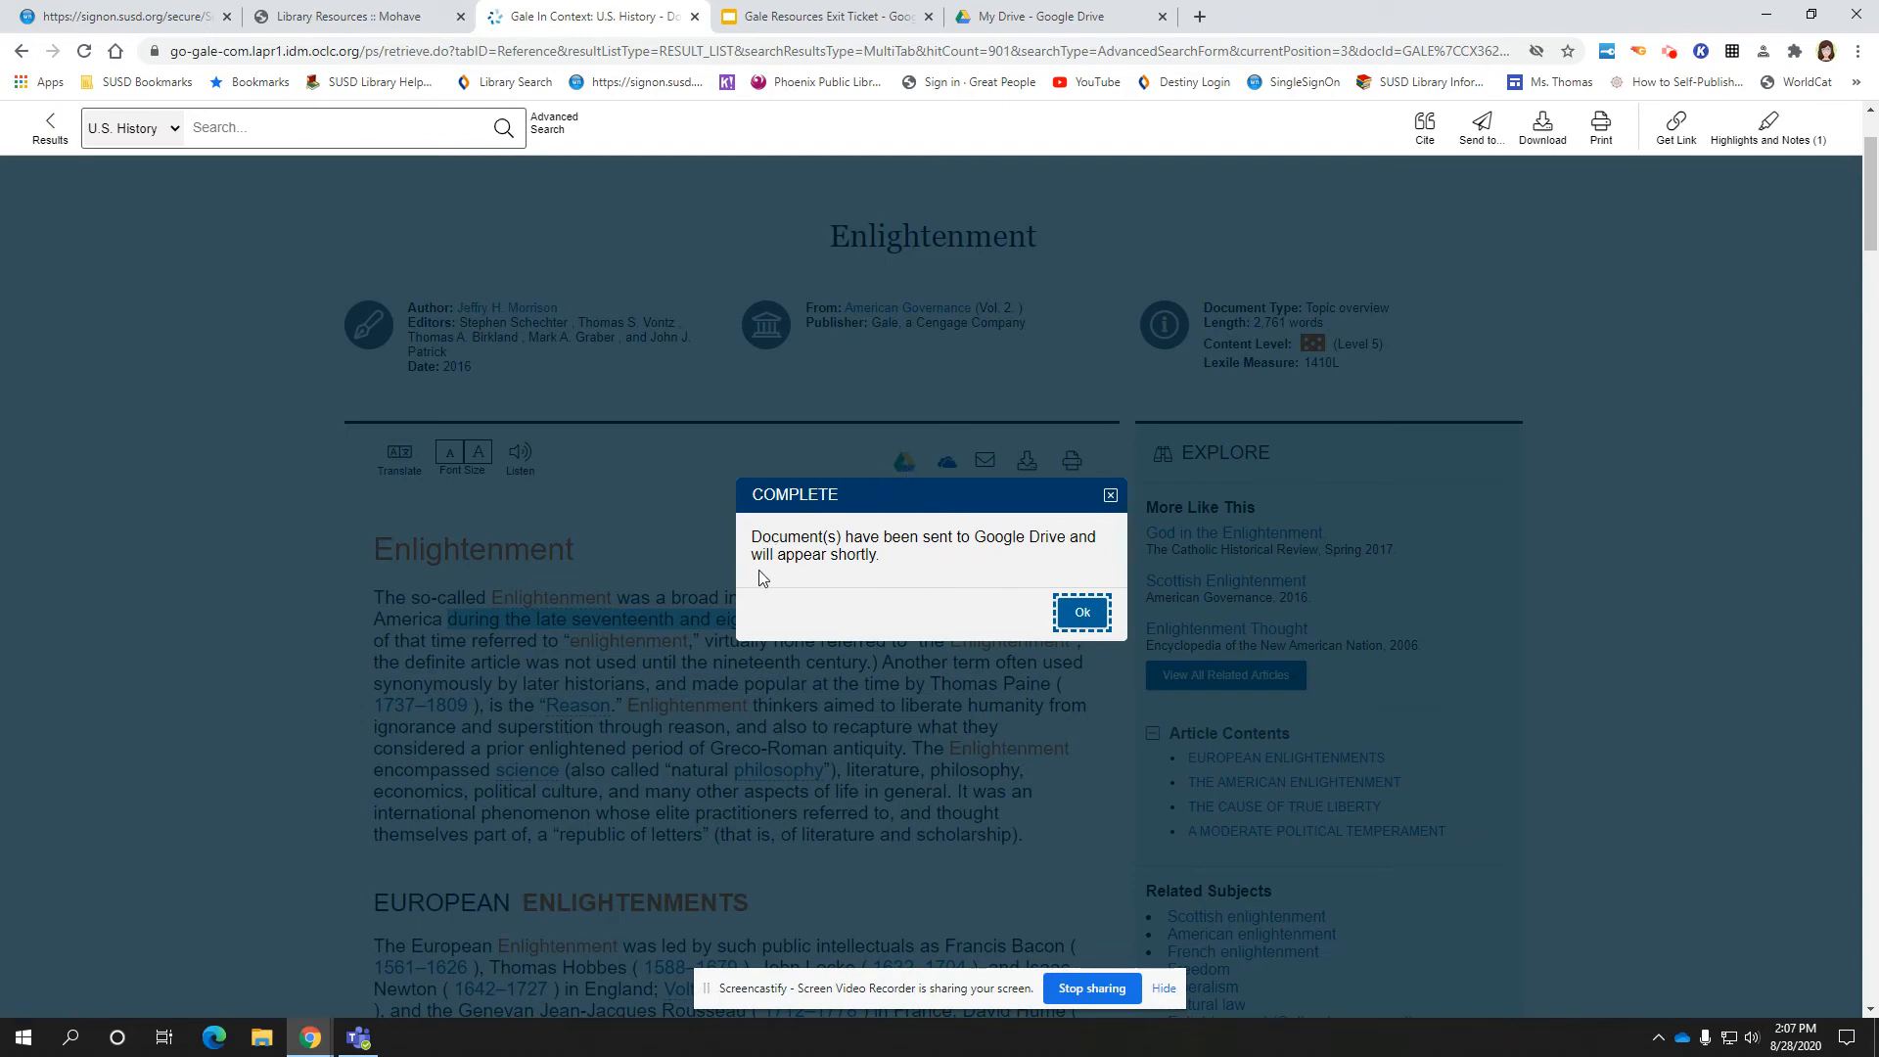
pyautogui.click(1085, 615)
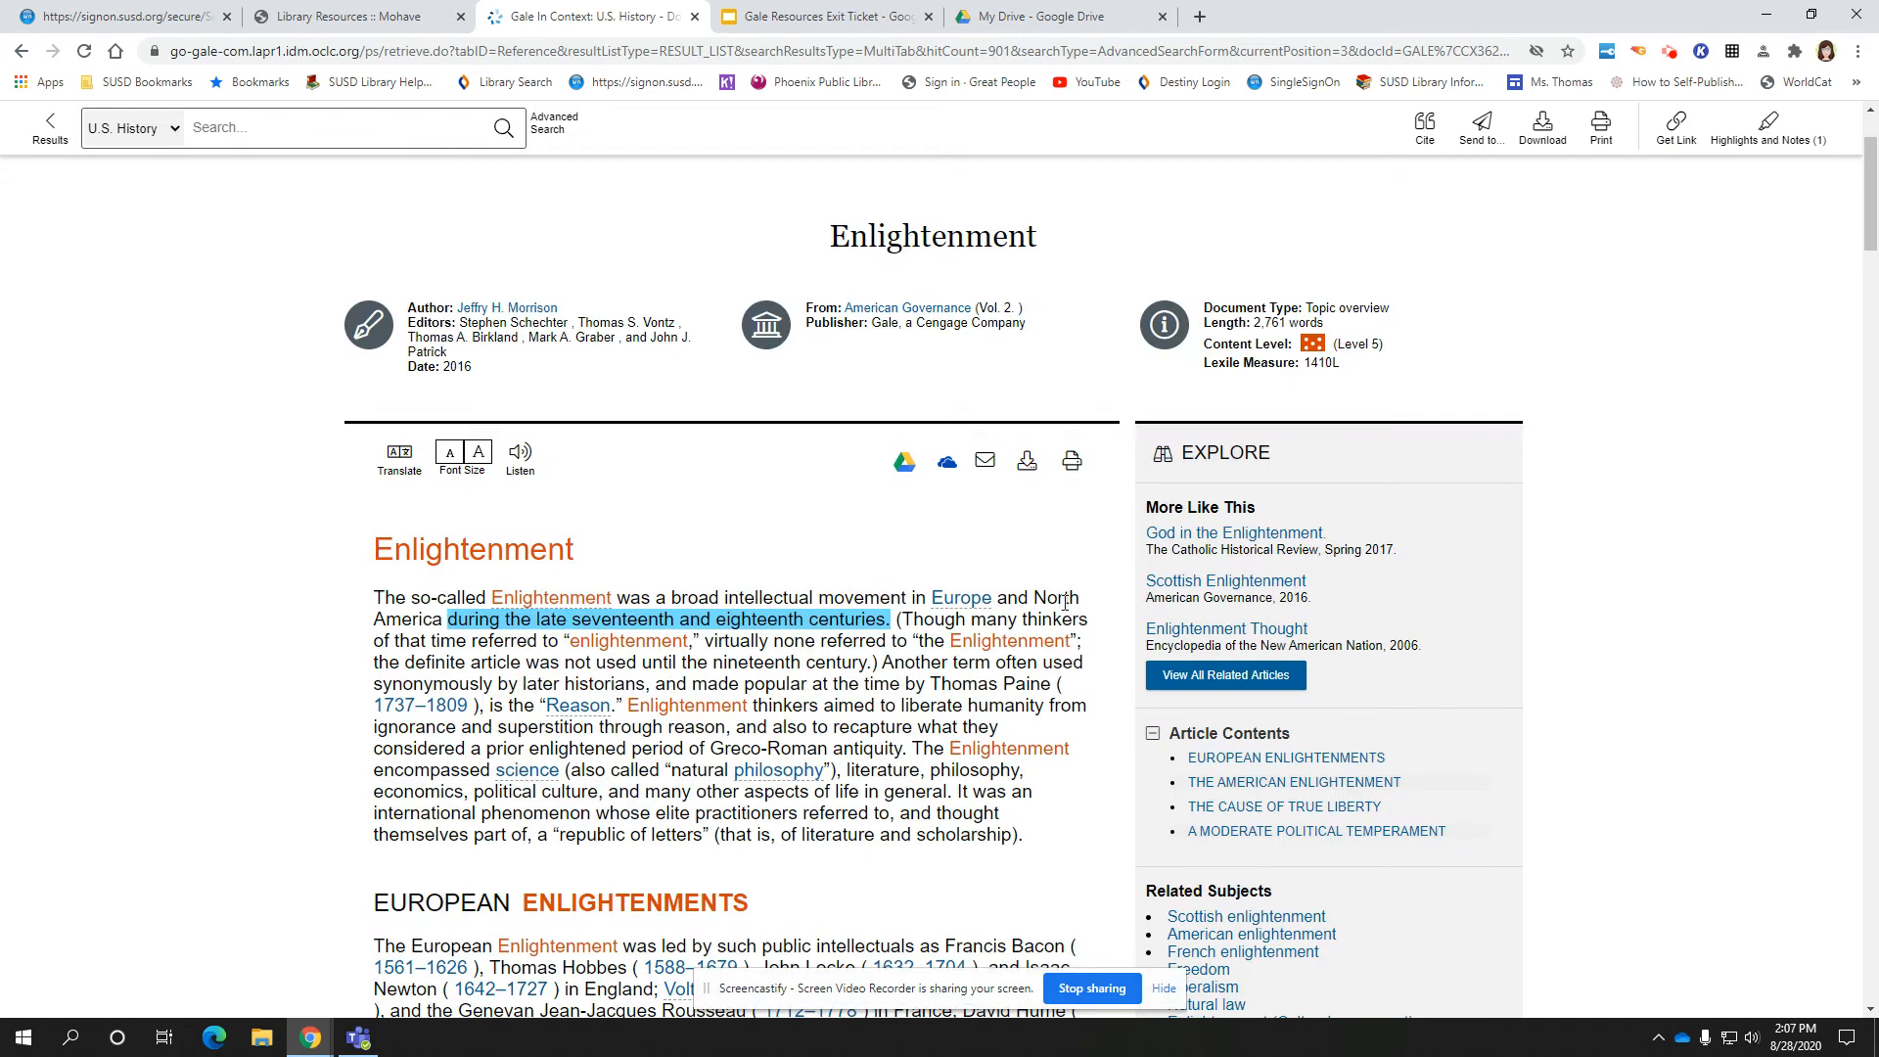
pyautogui.click(1046, 19)
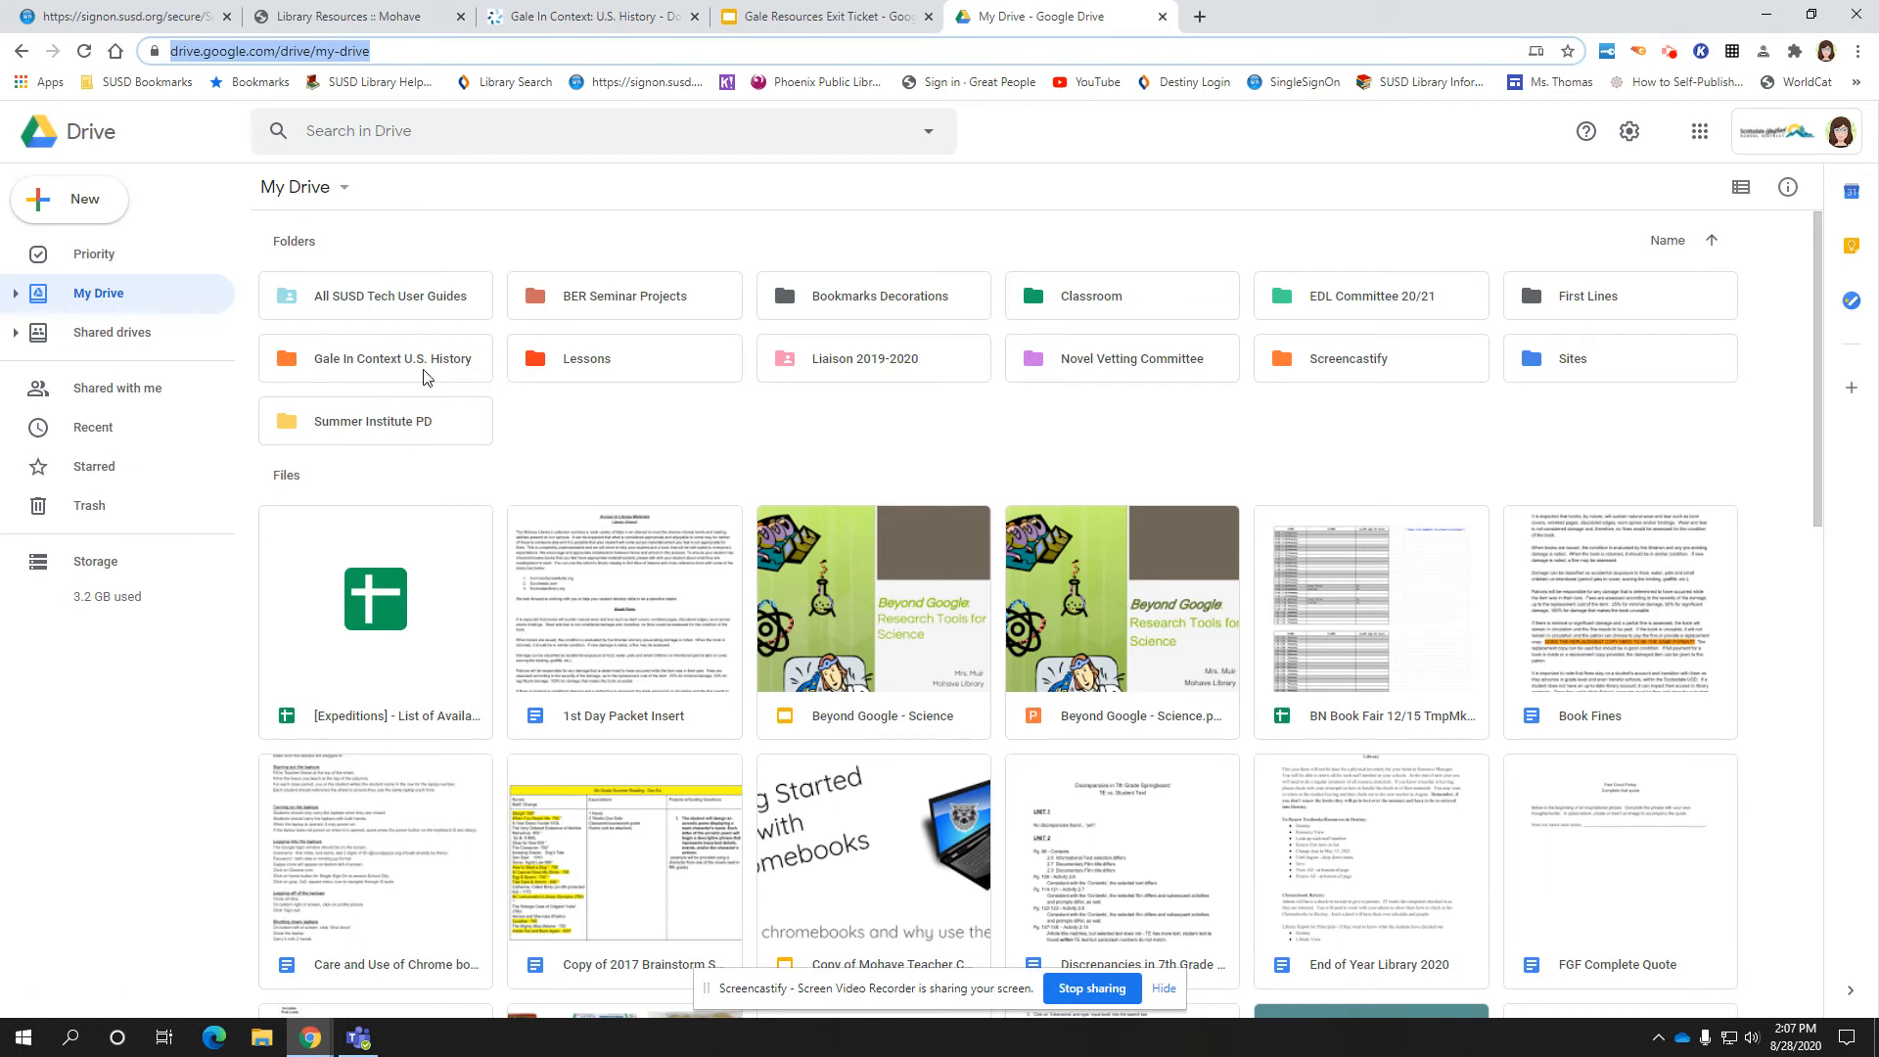
# Open the Gale In Context U.S. History folder and preview the Enlightenment file down to its Highlighted Passages
pyautogui.doubleClick(425, 368)
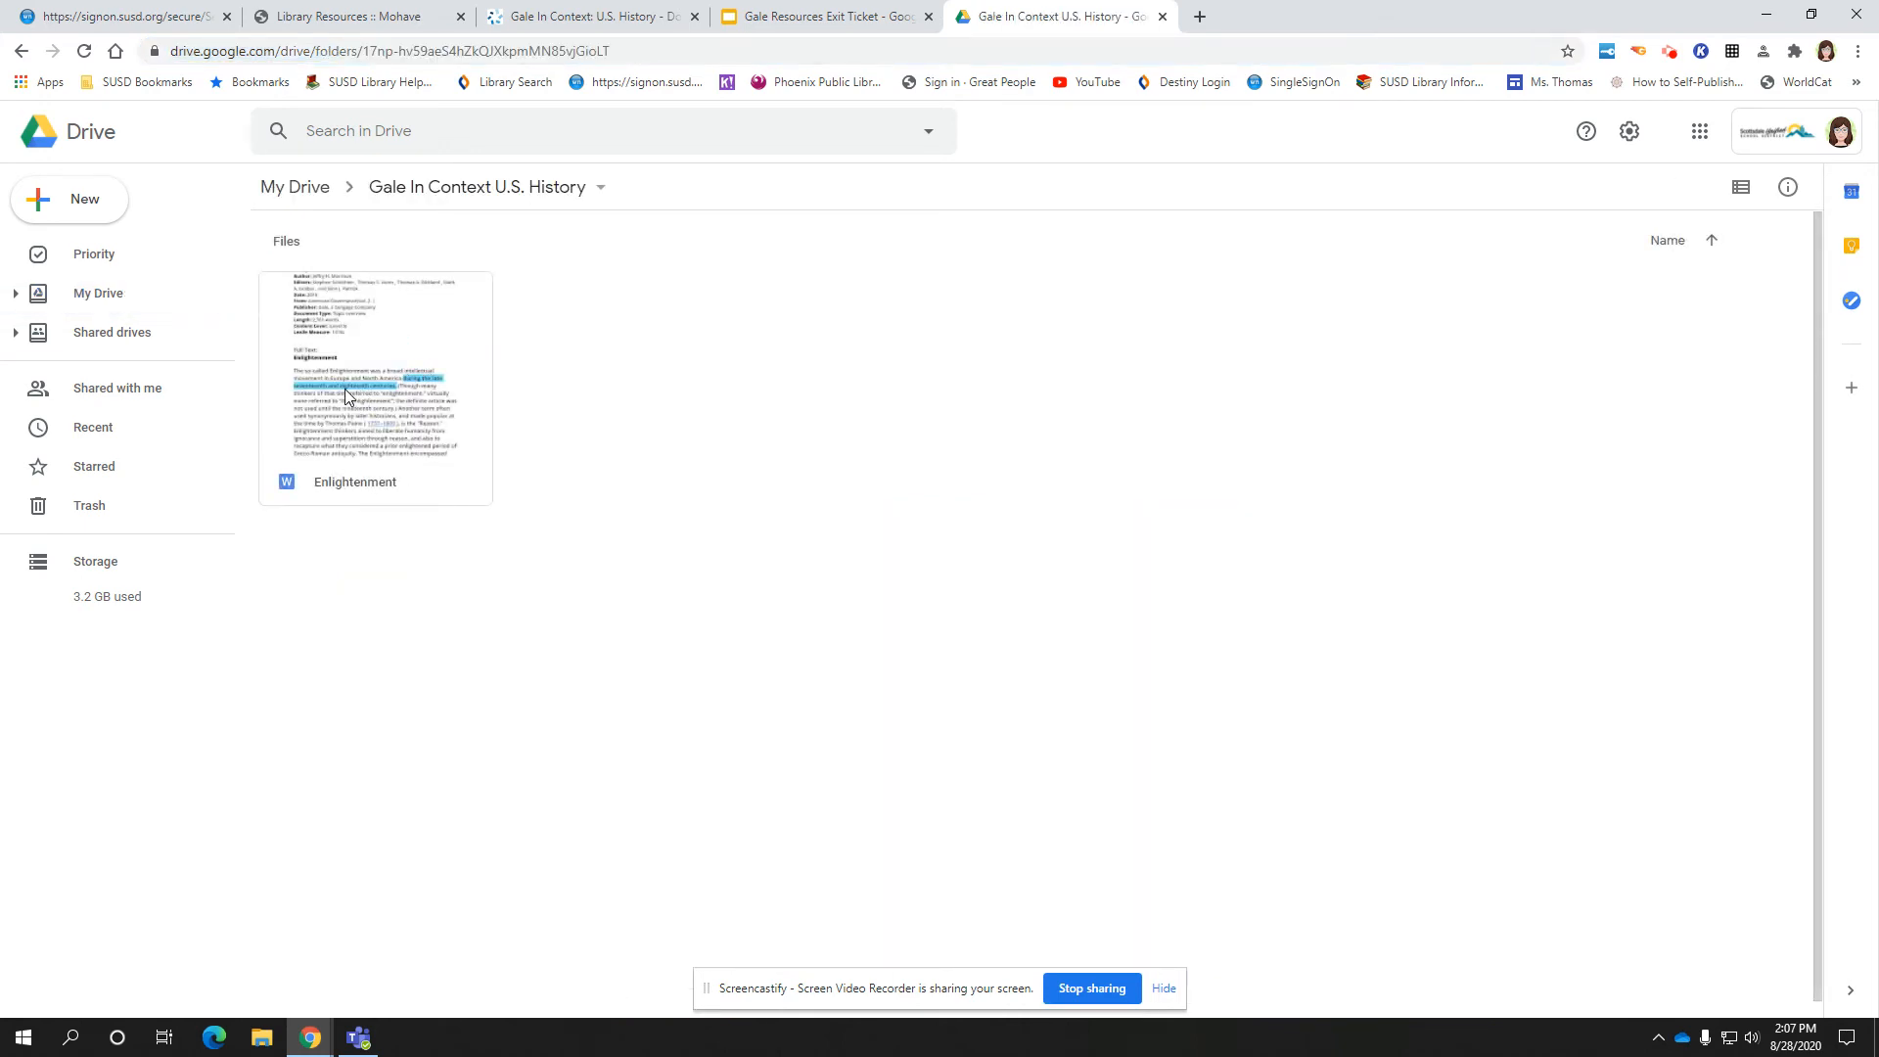
pyautogui.doubleClick(372, 484)
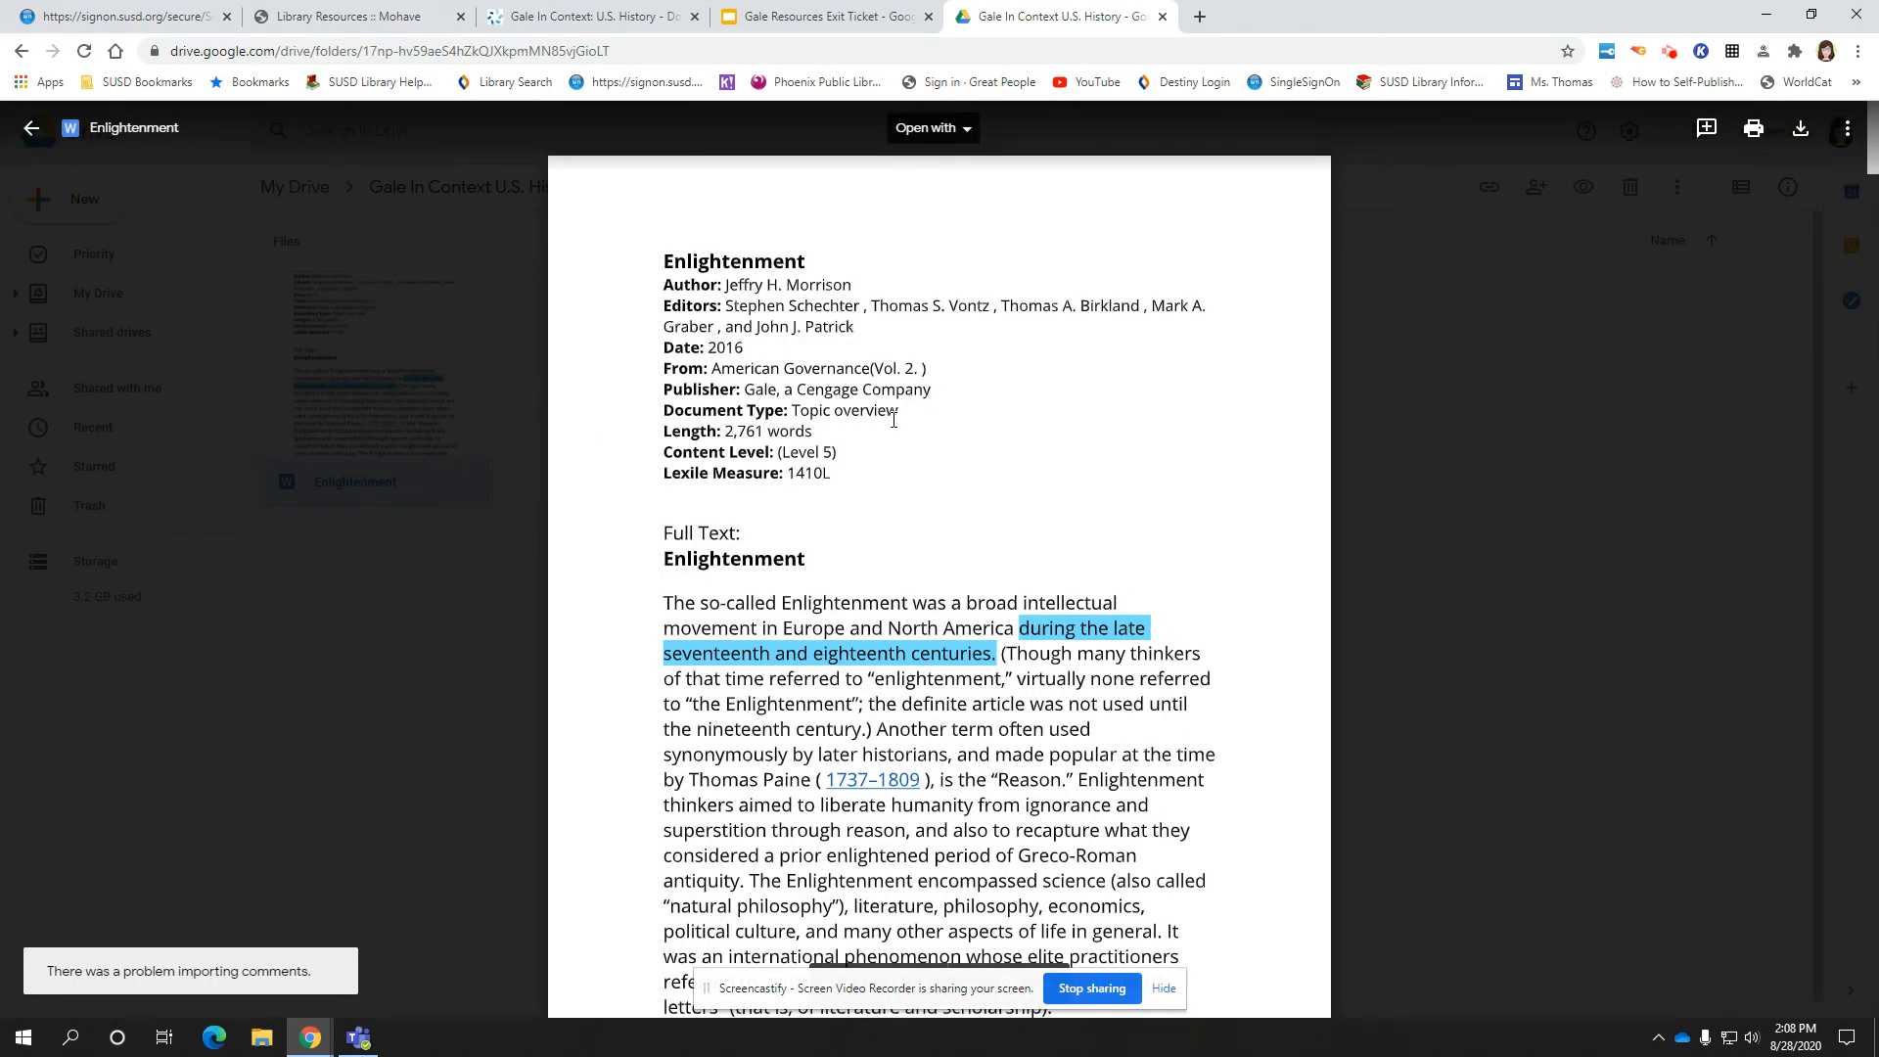
pyautogui.scroll(-20, 893, 419)
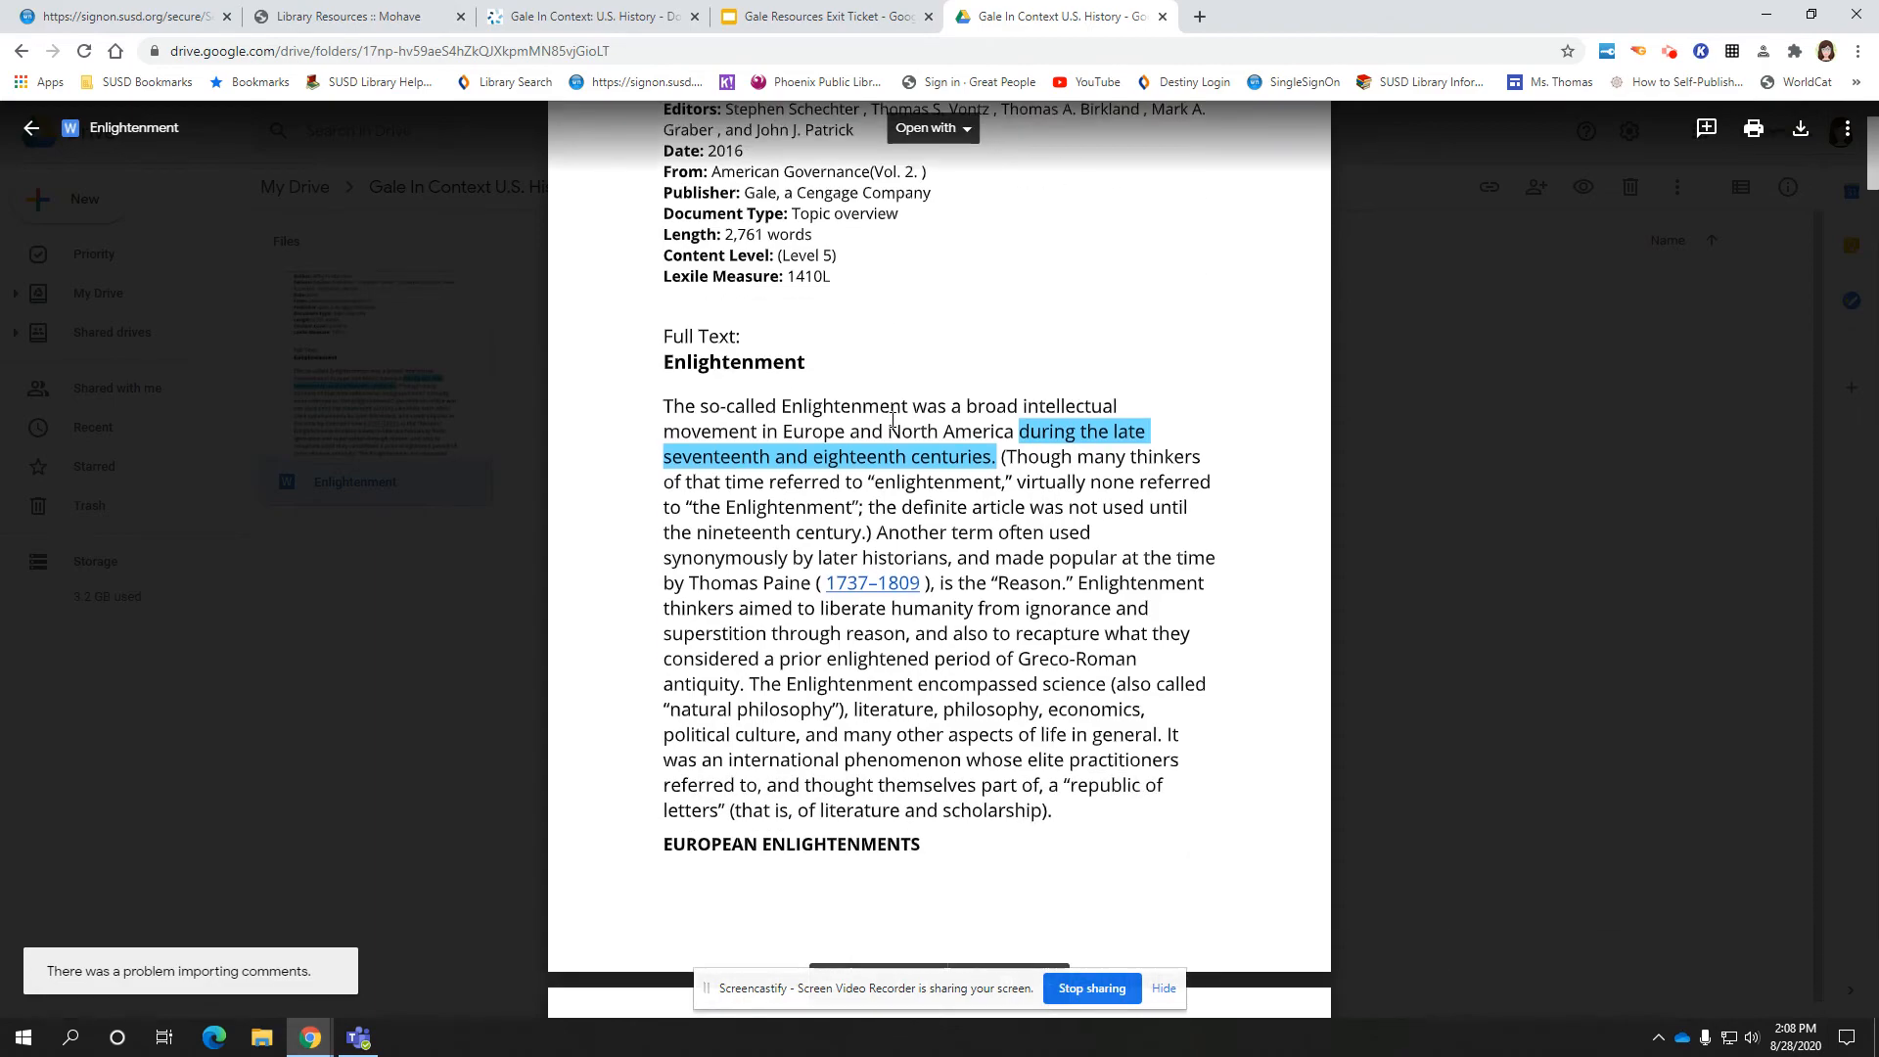
pyautogui.scroll(-20, 892, 419)
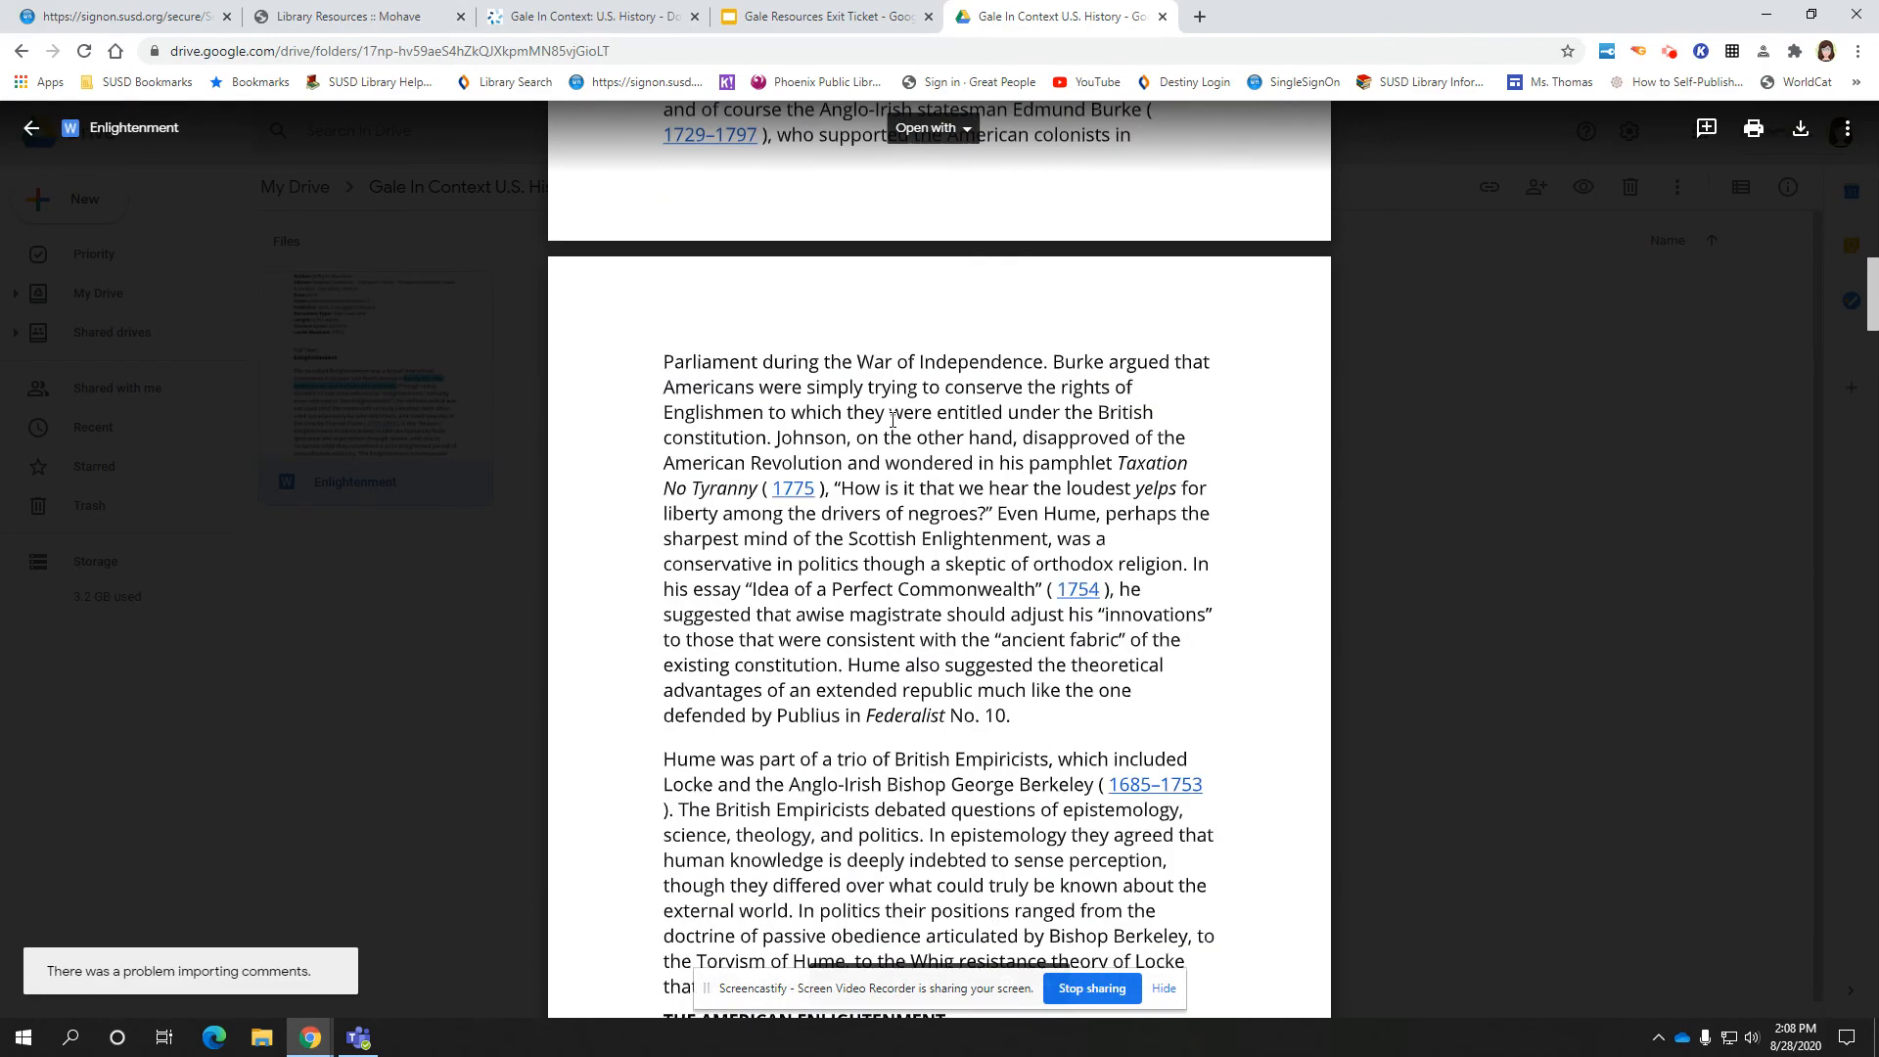
pyautogui.scroll(-20, 893, 419)
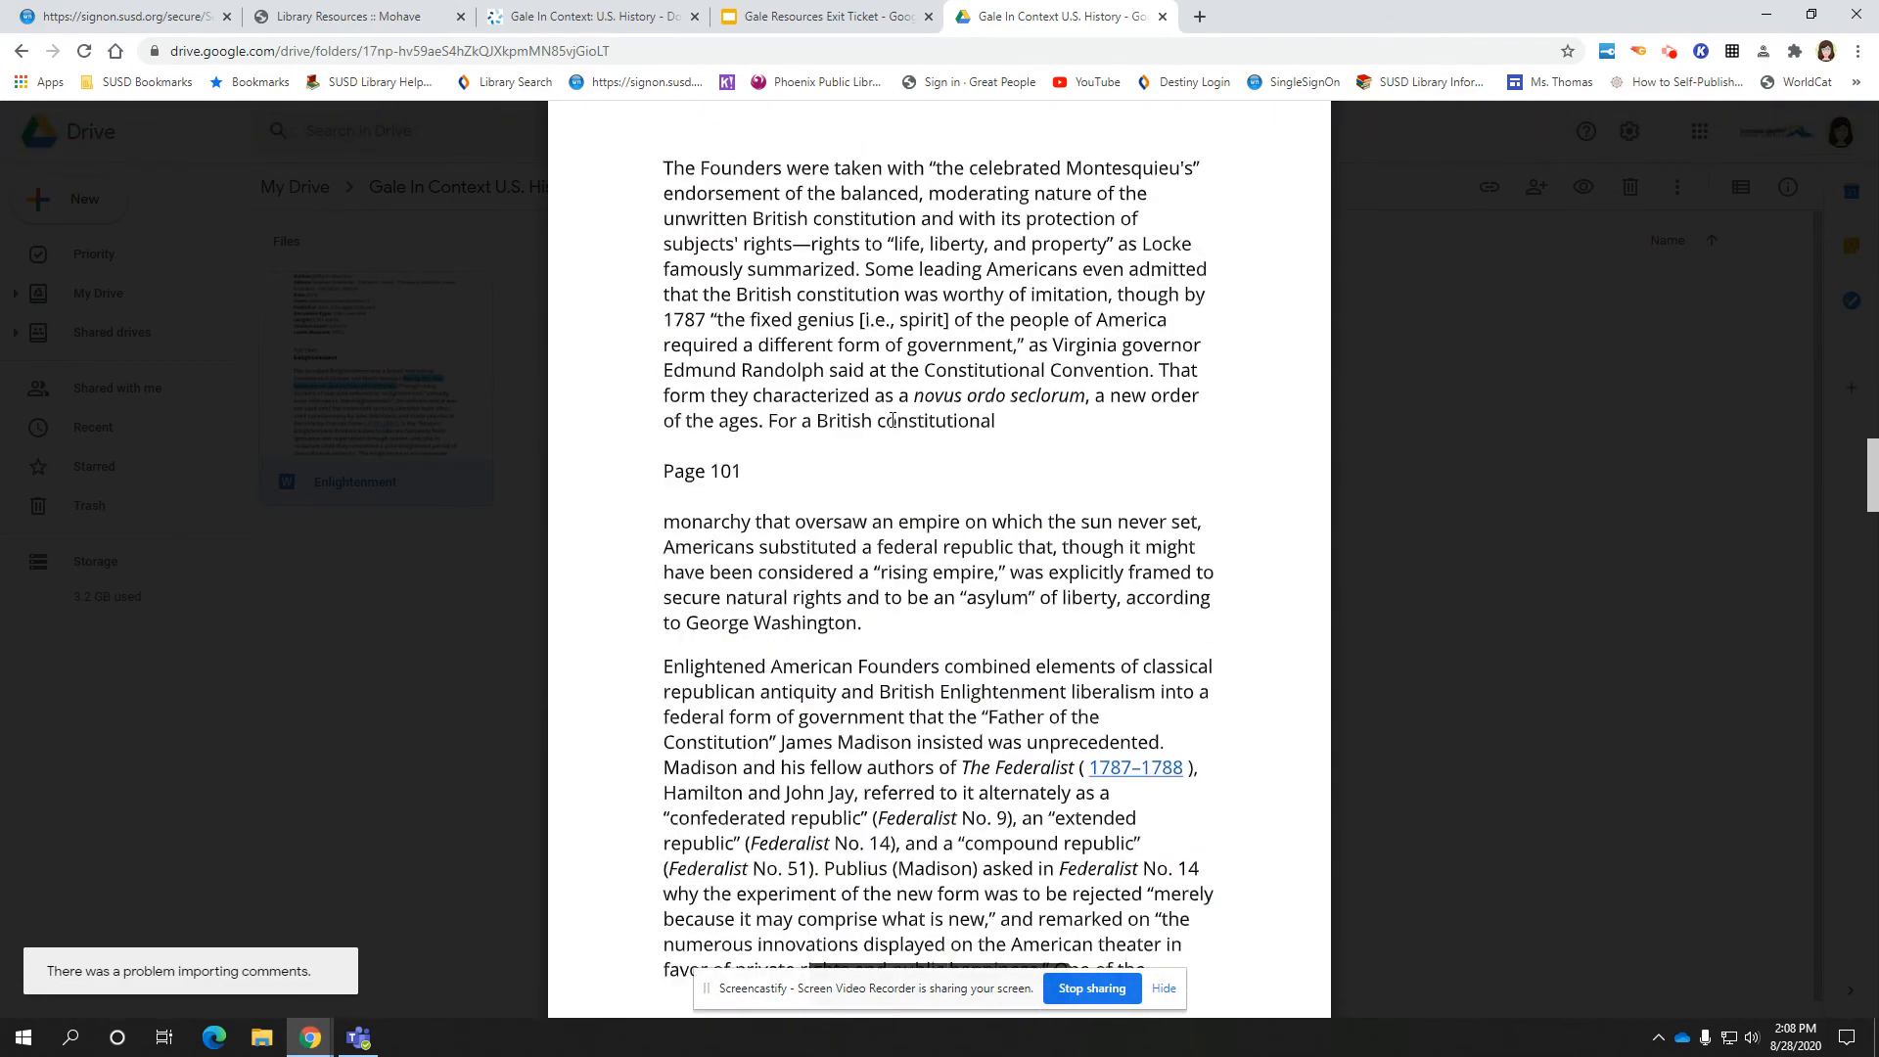
pyautogui.scroll(-20, 893, 419)
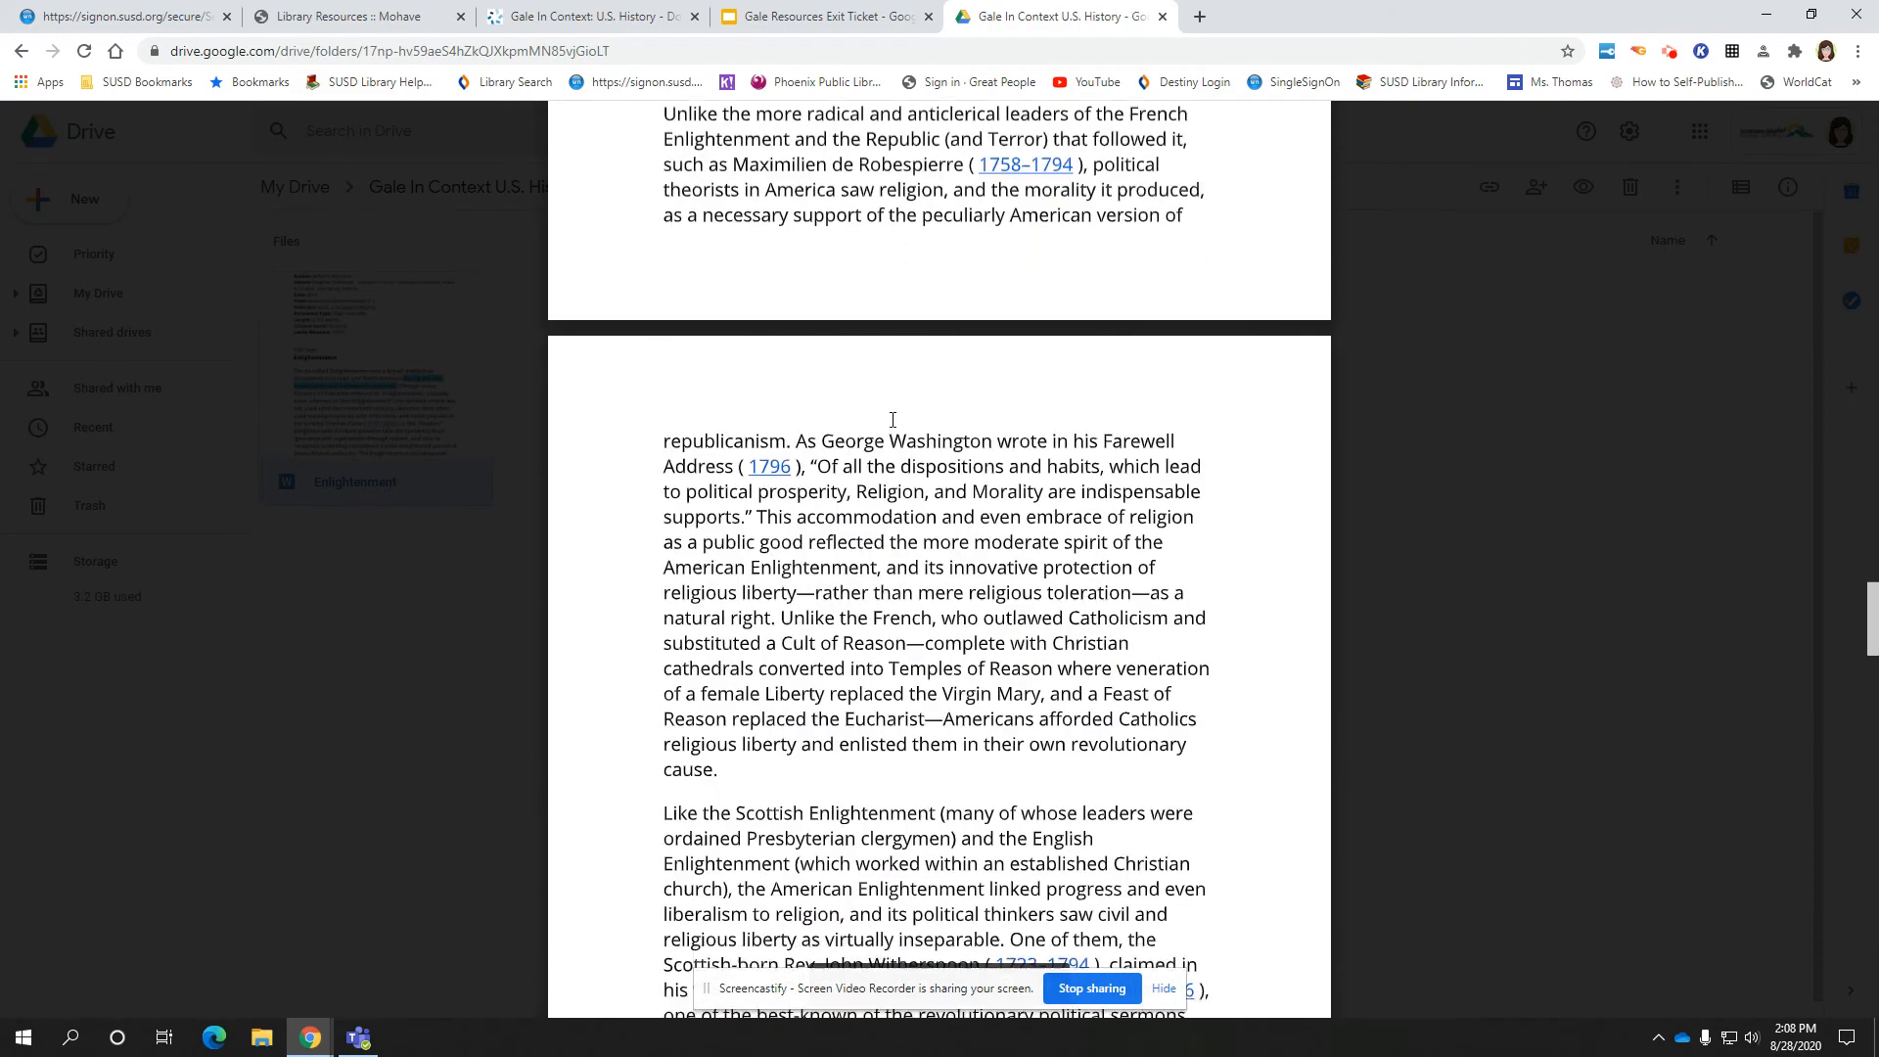
pyautogui.scroll(-20, 893, 419)
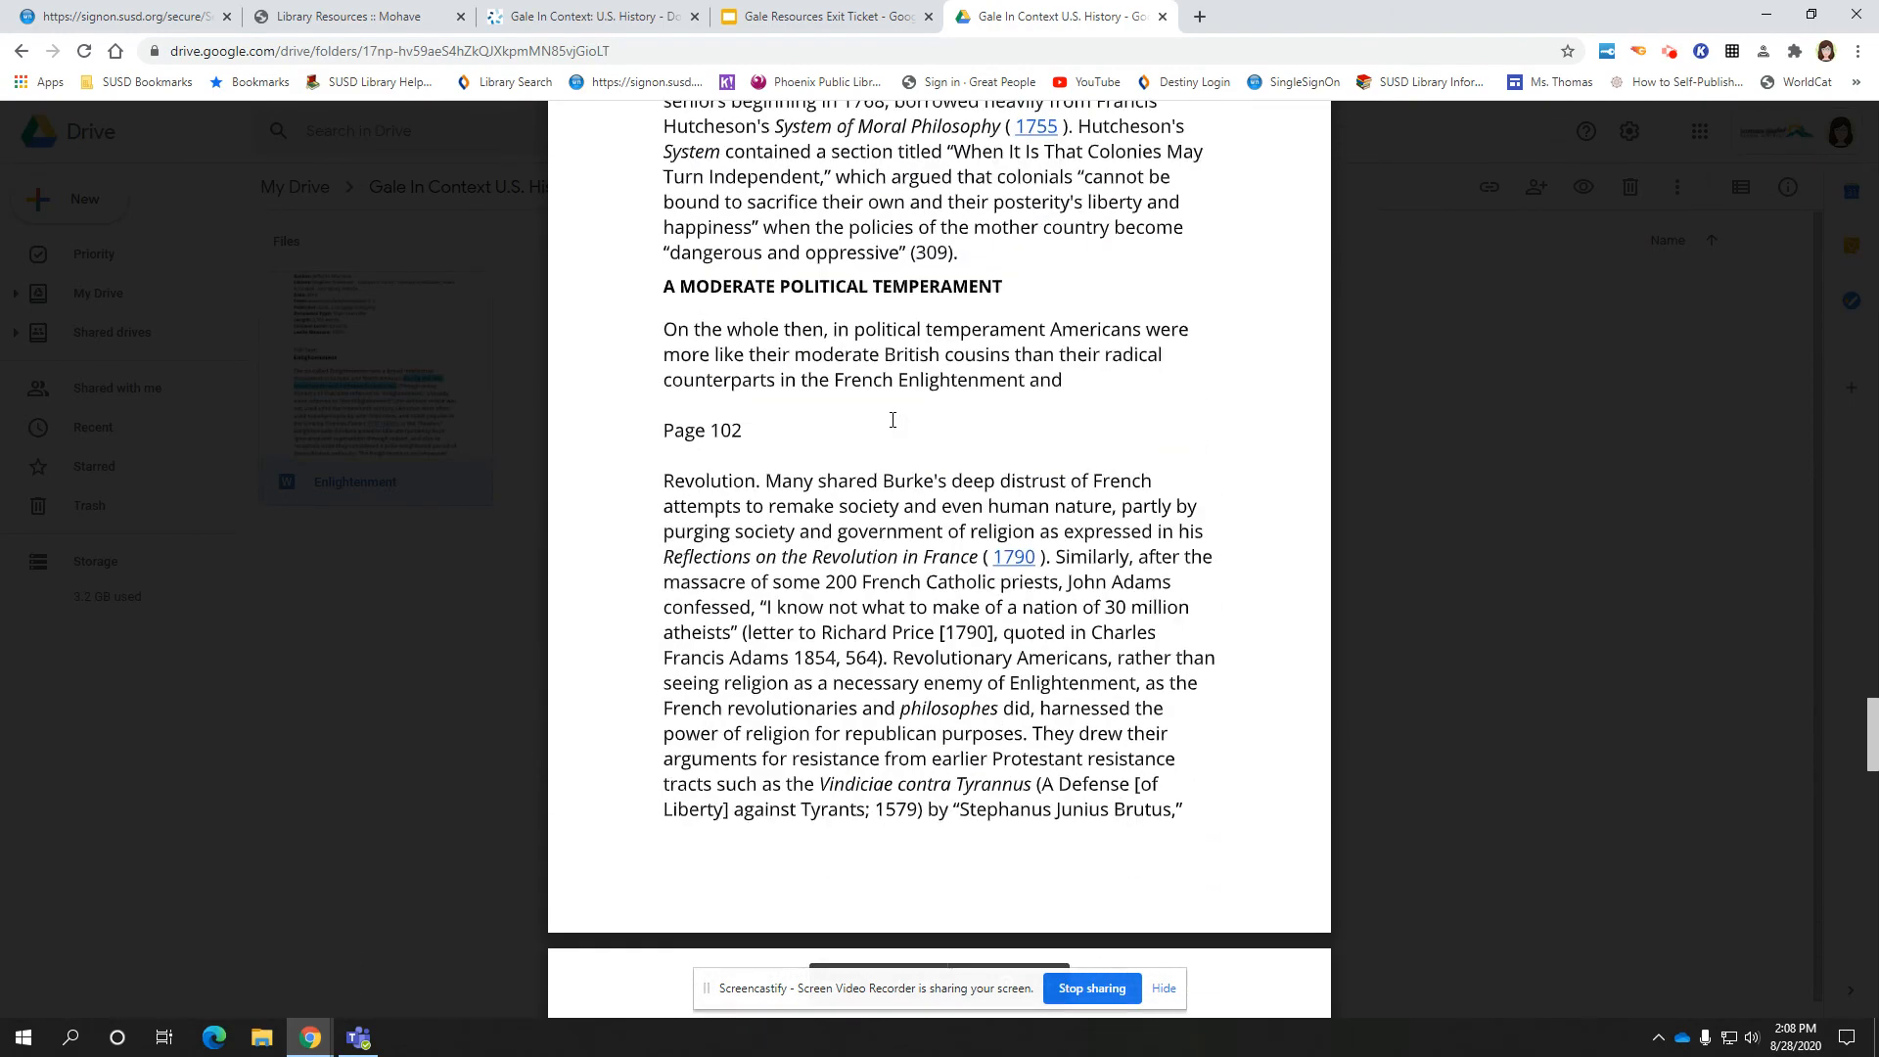
pyautogui.scroll(-10, 893, 419)
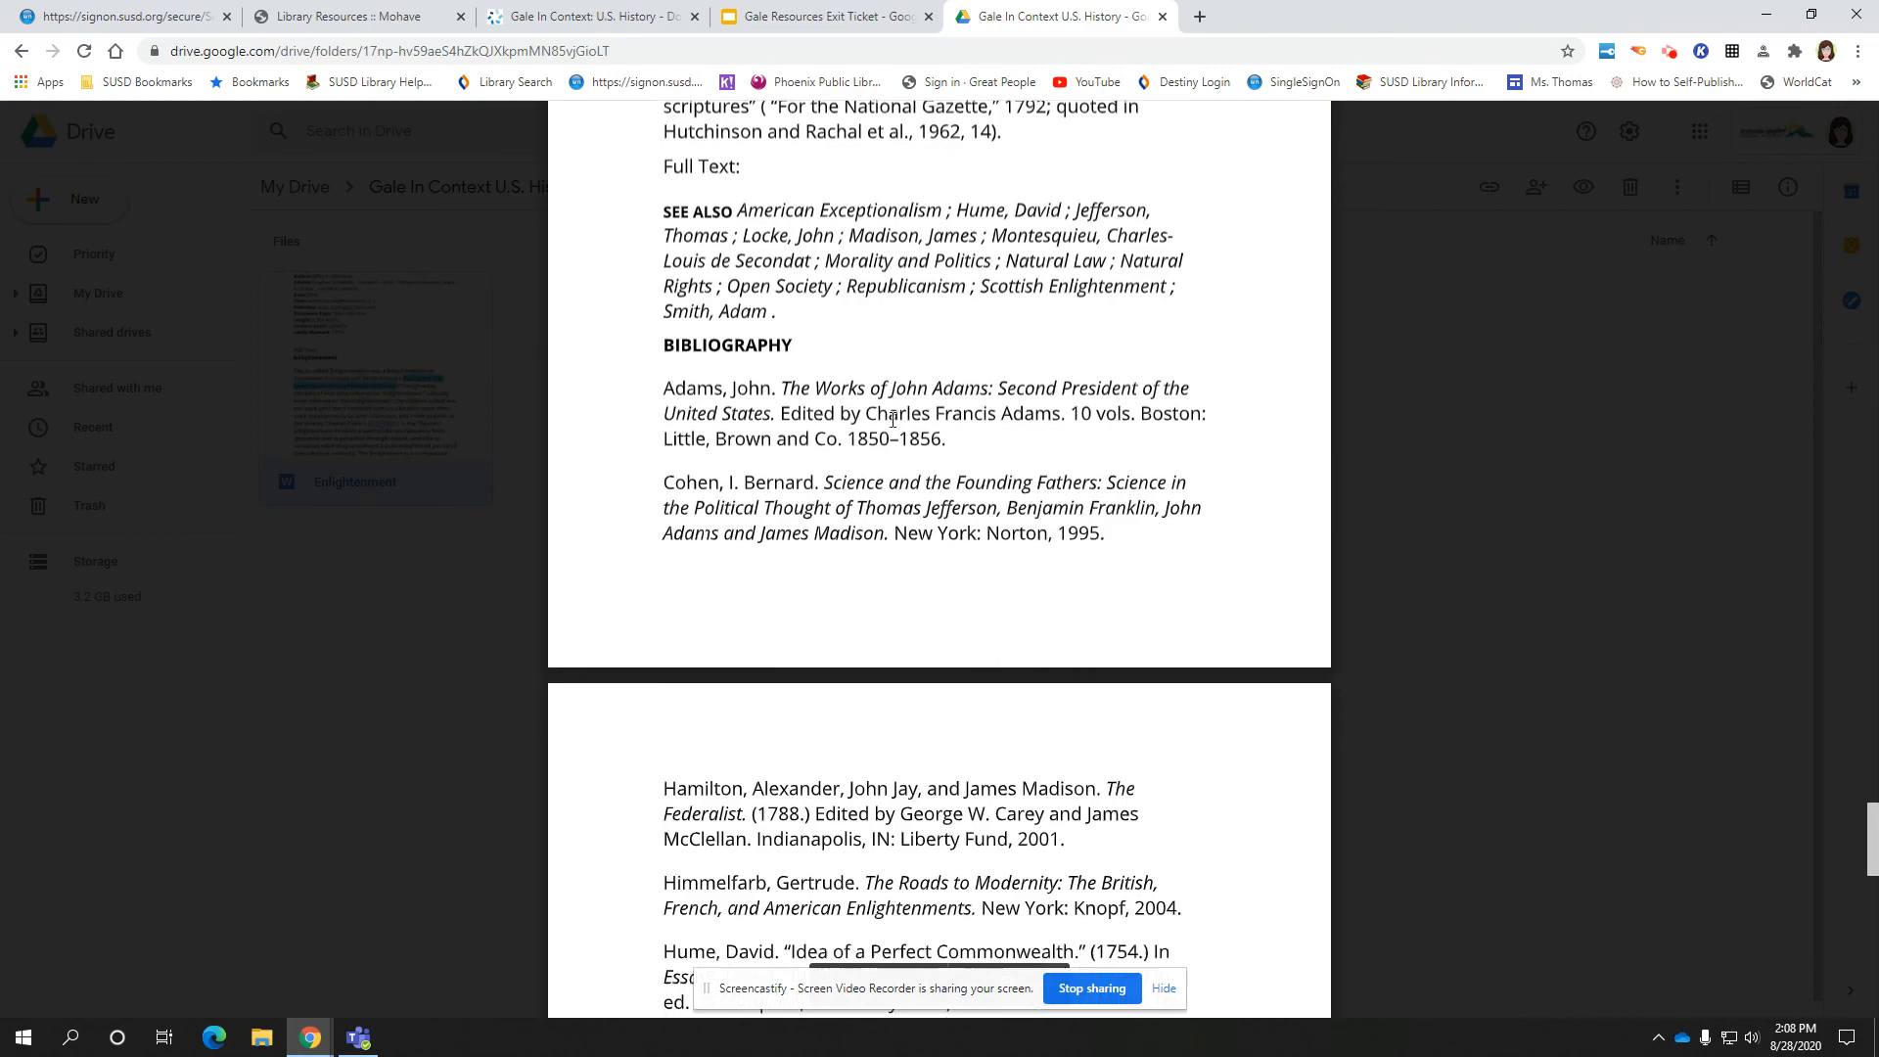
pyautogui.scroll(-12, 893, 418)
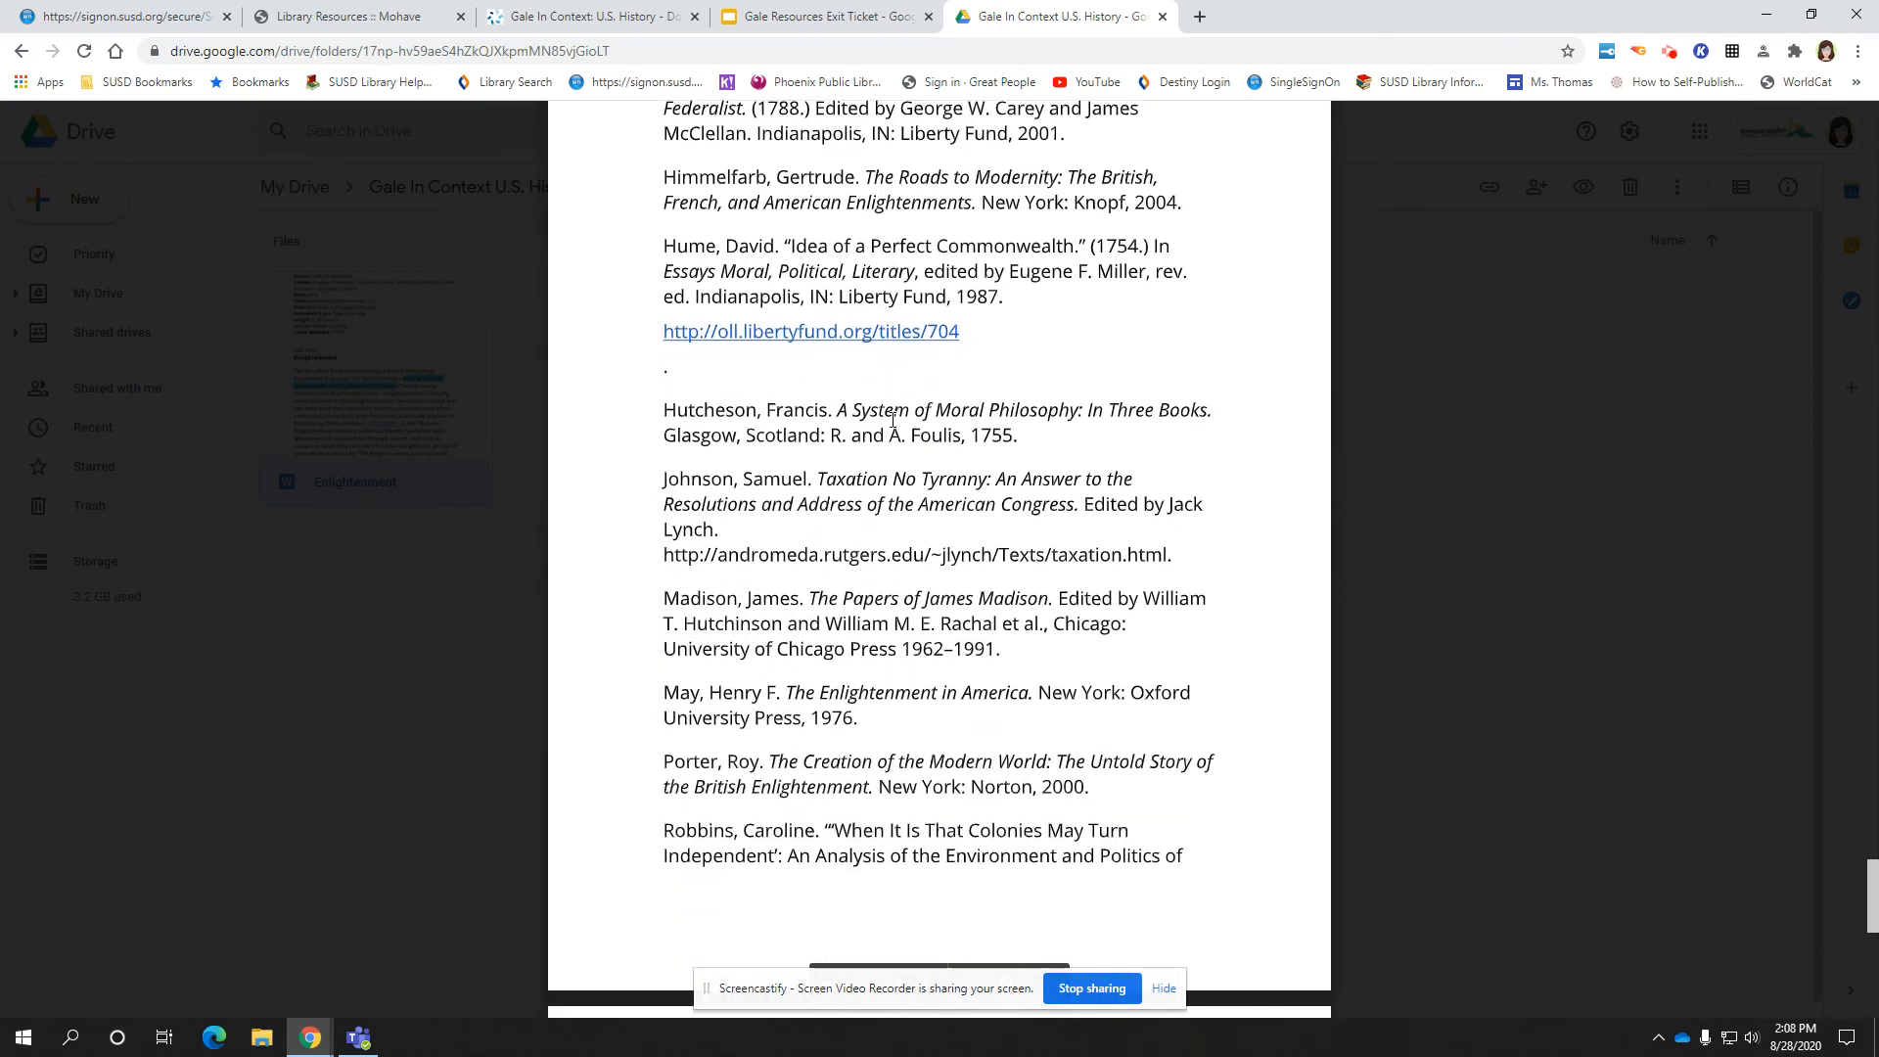
pyautogui.scroll(-3, 892, 419)
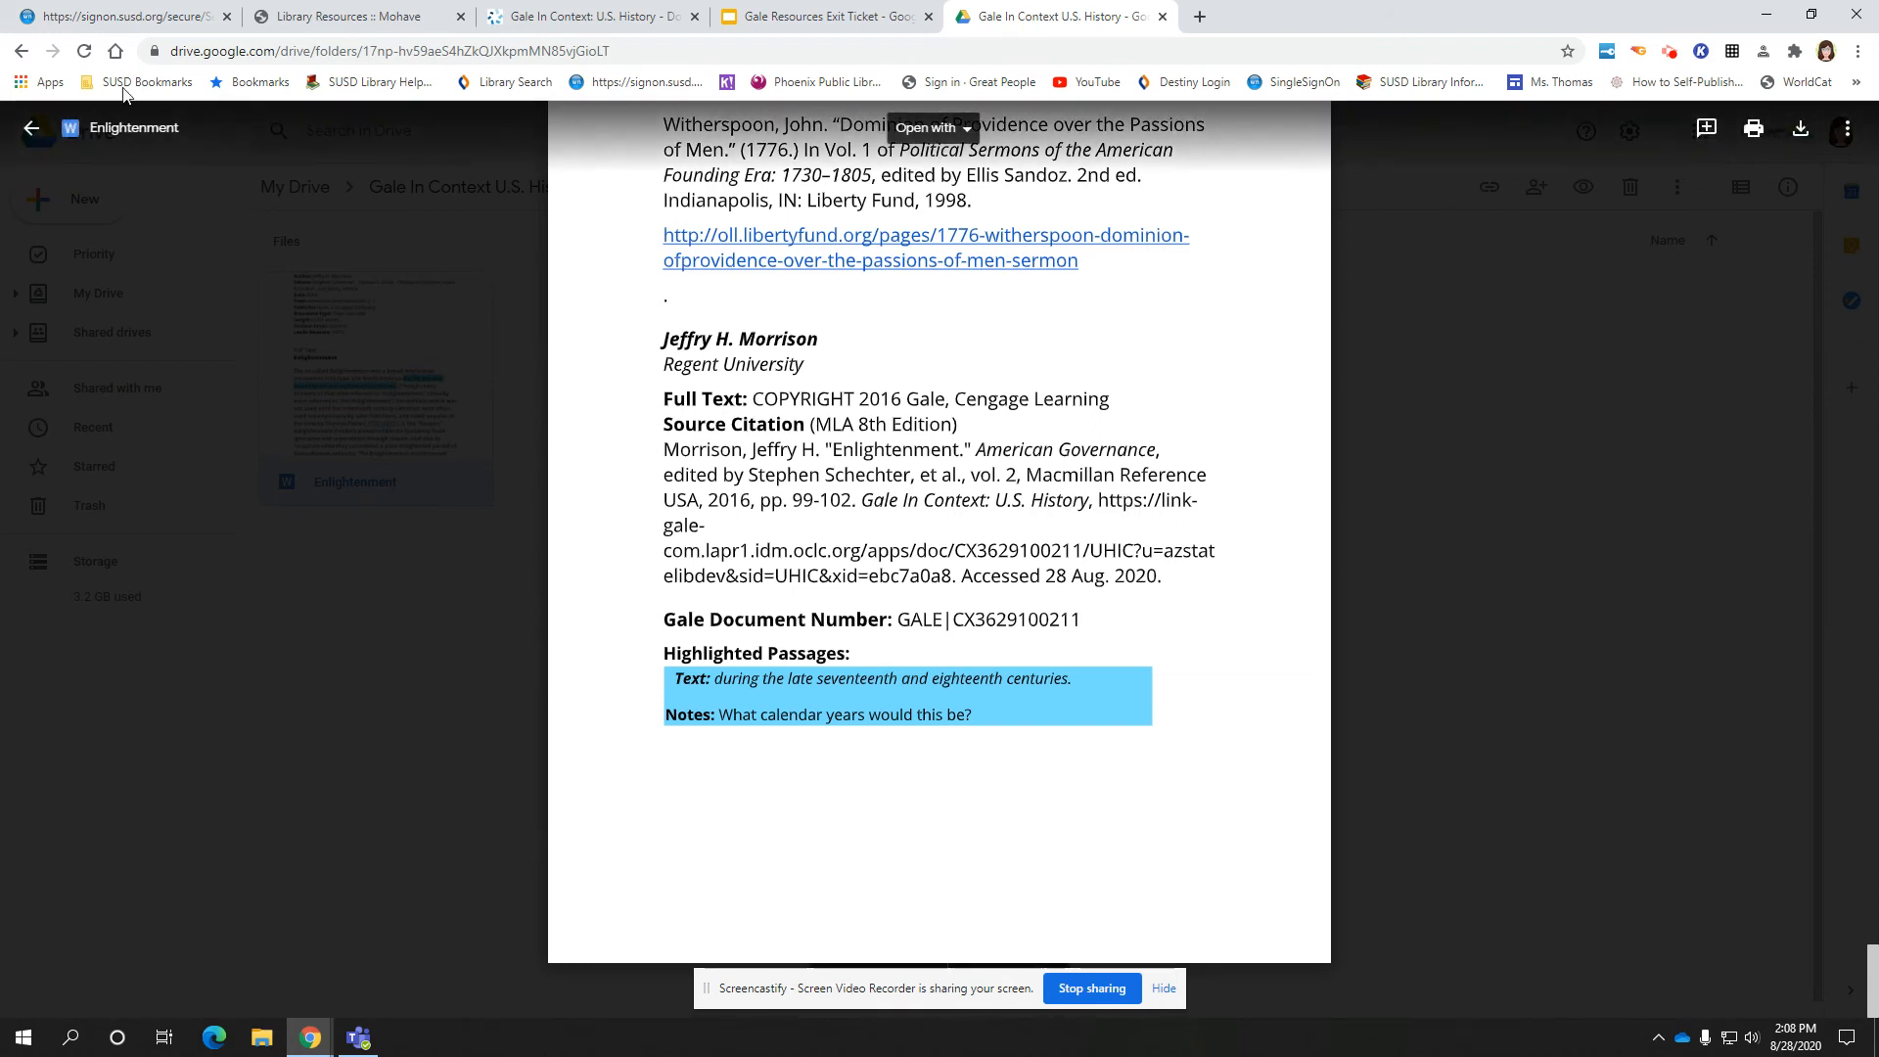
pyautogui.click(31, 128)
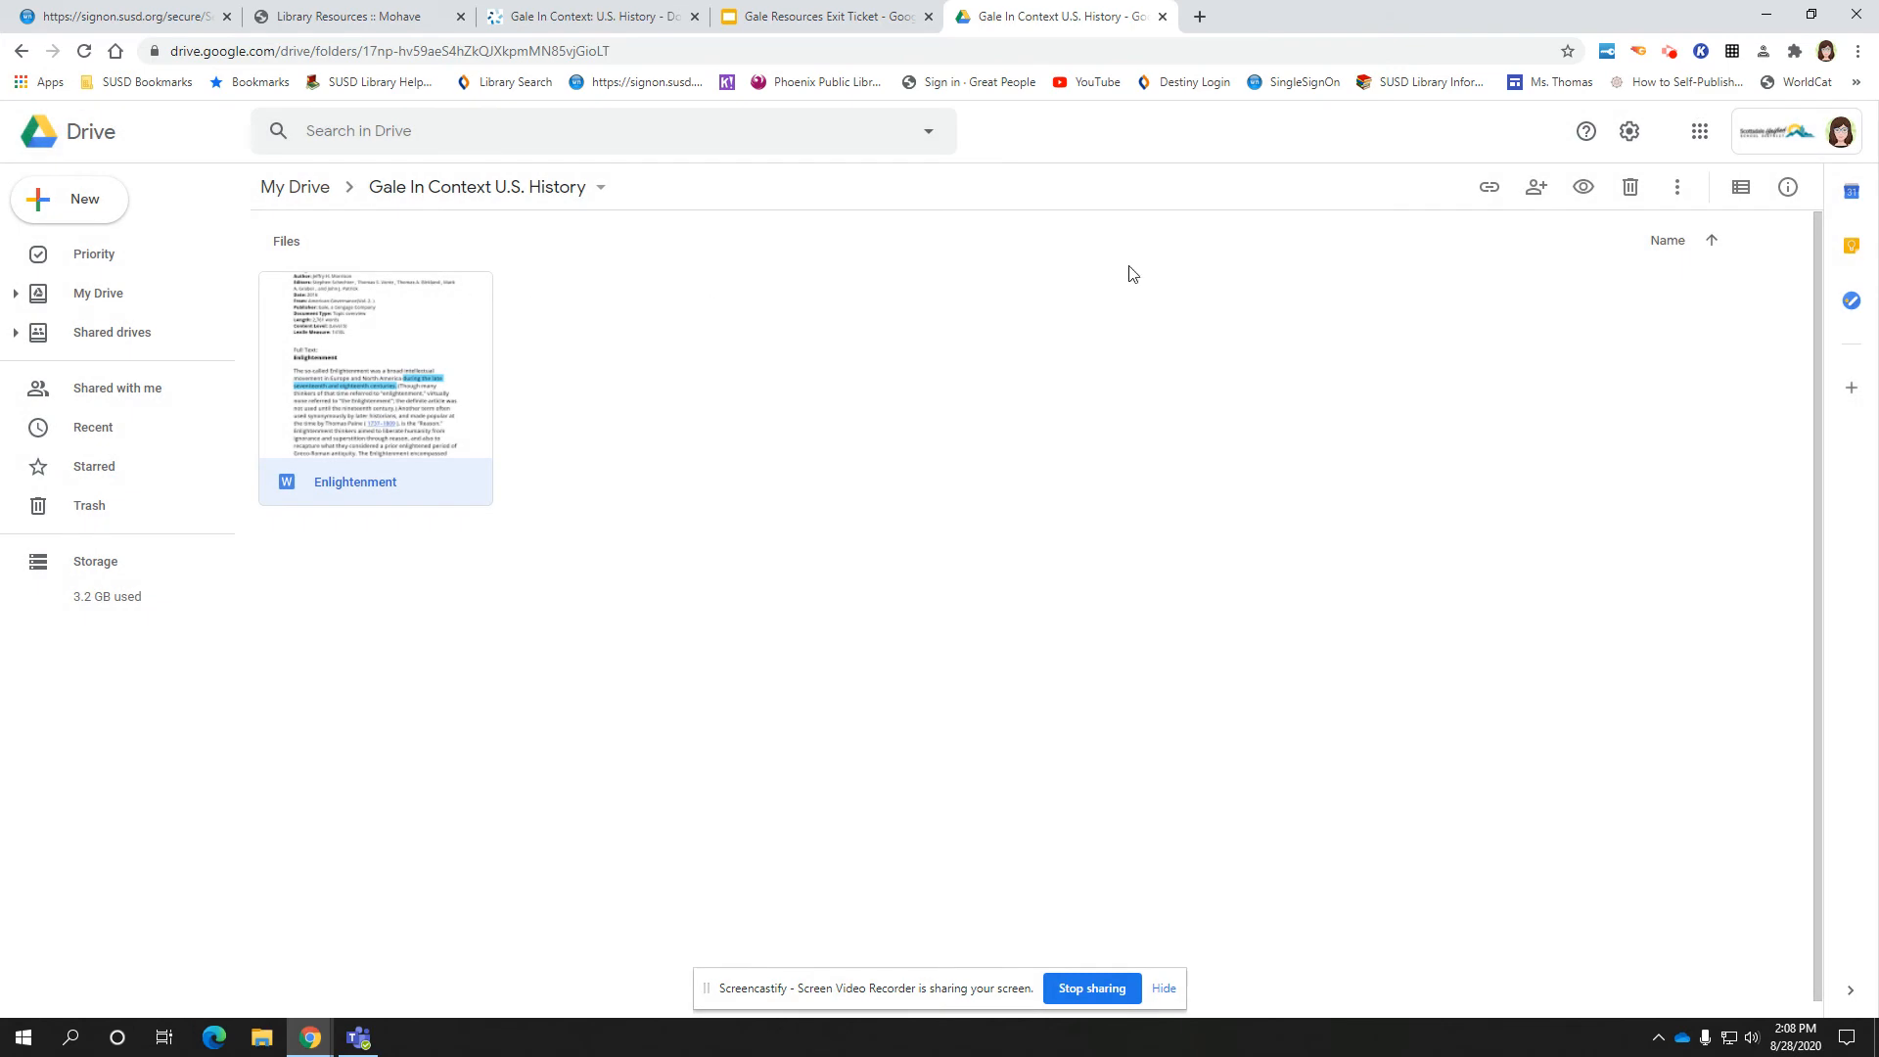
# Move through the Library Resources and Gale tabs to the Gale Resources Exit Ticket slides
pyautogui.click(376, 18)
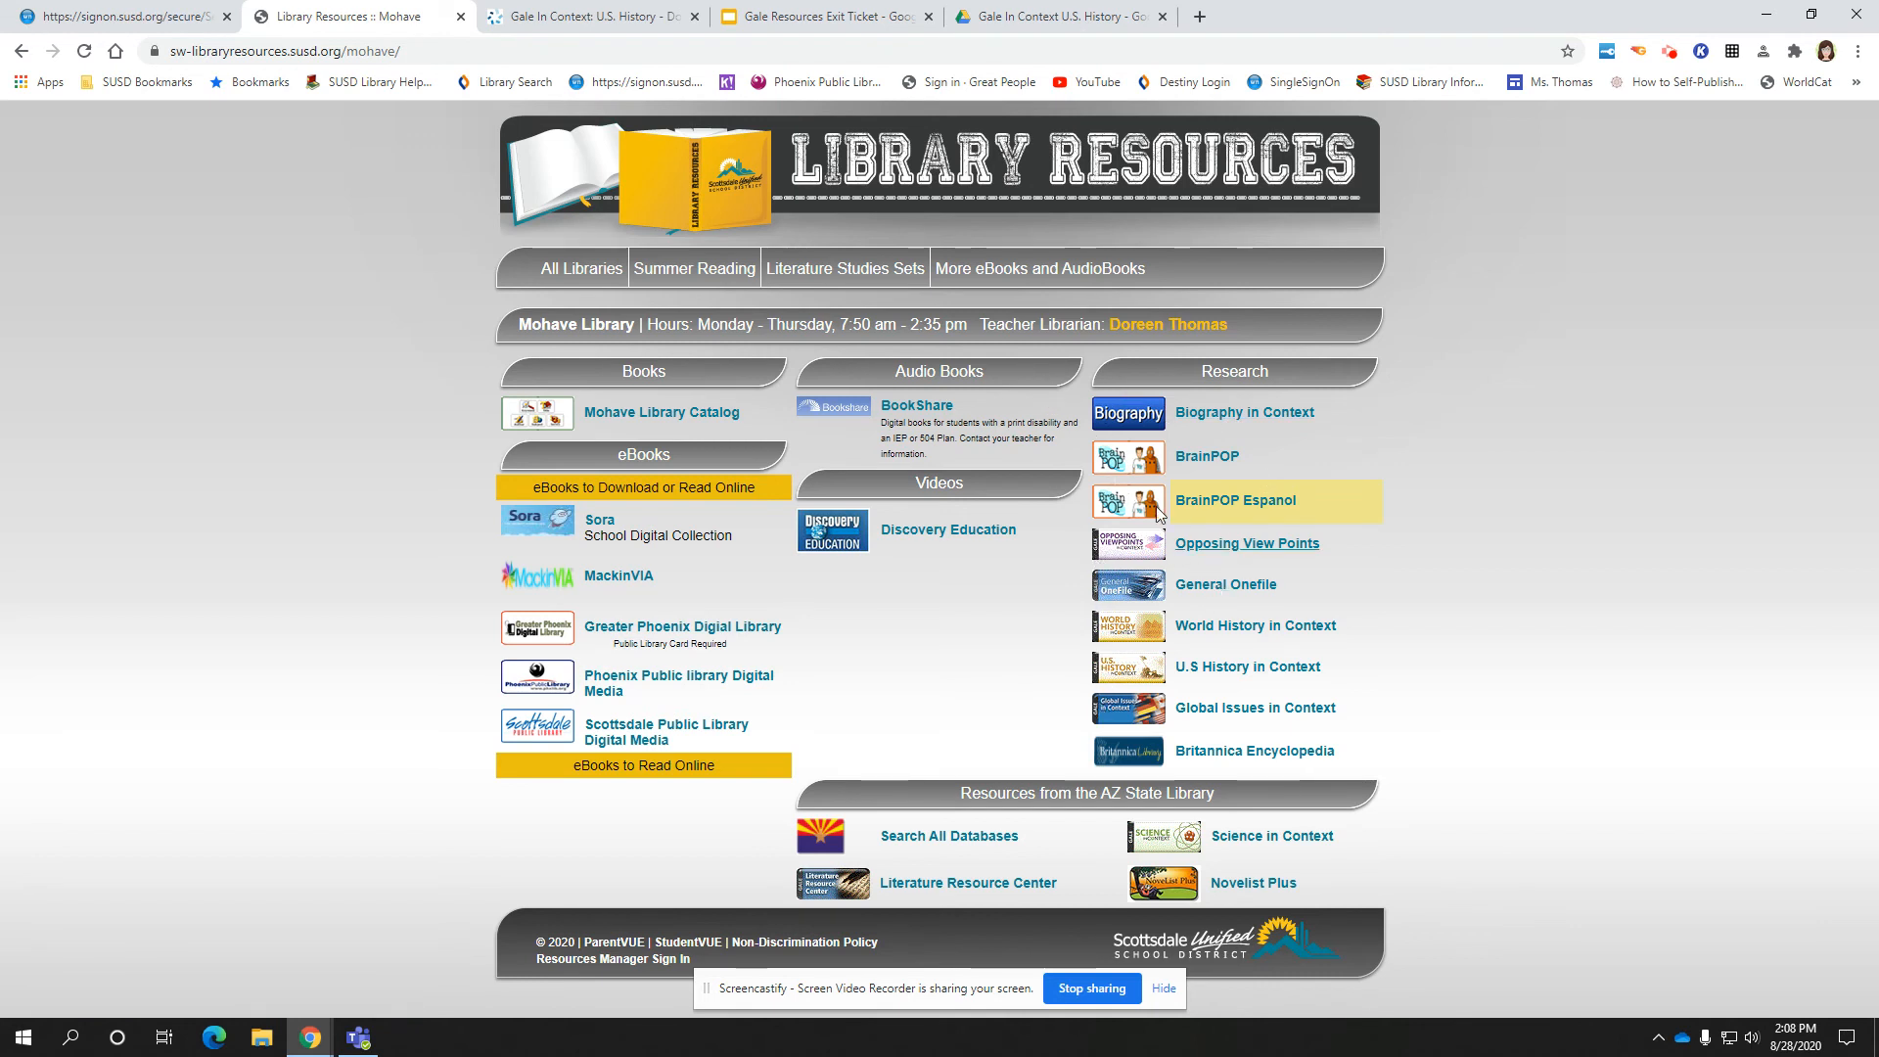
pyautogui.click(630, 22)
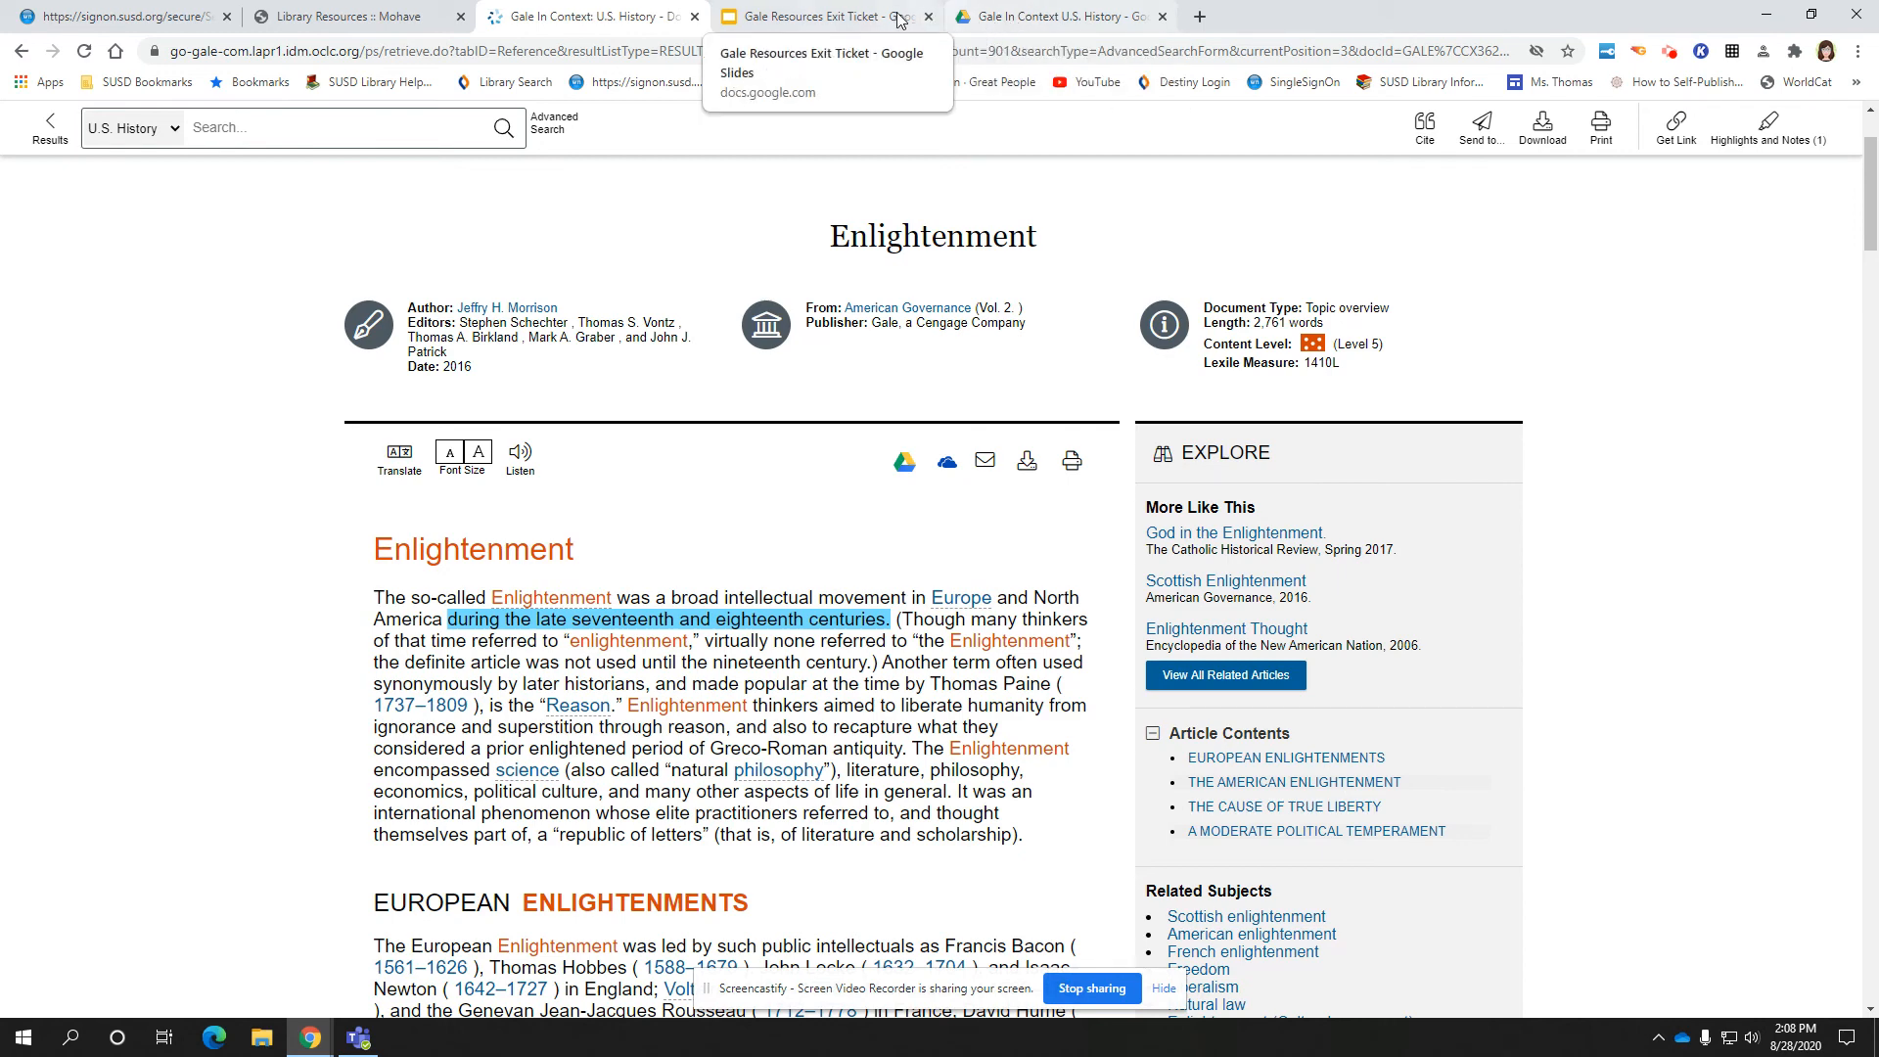
pyautogui.click(788, 18)
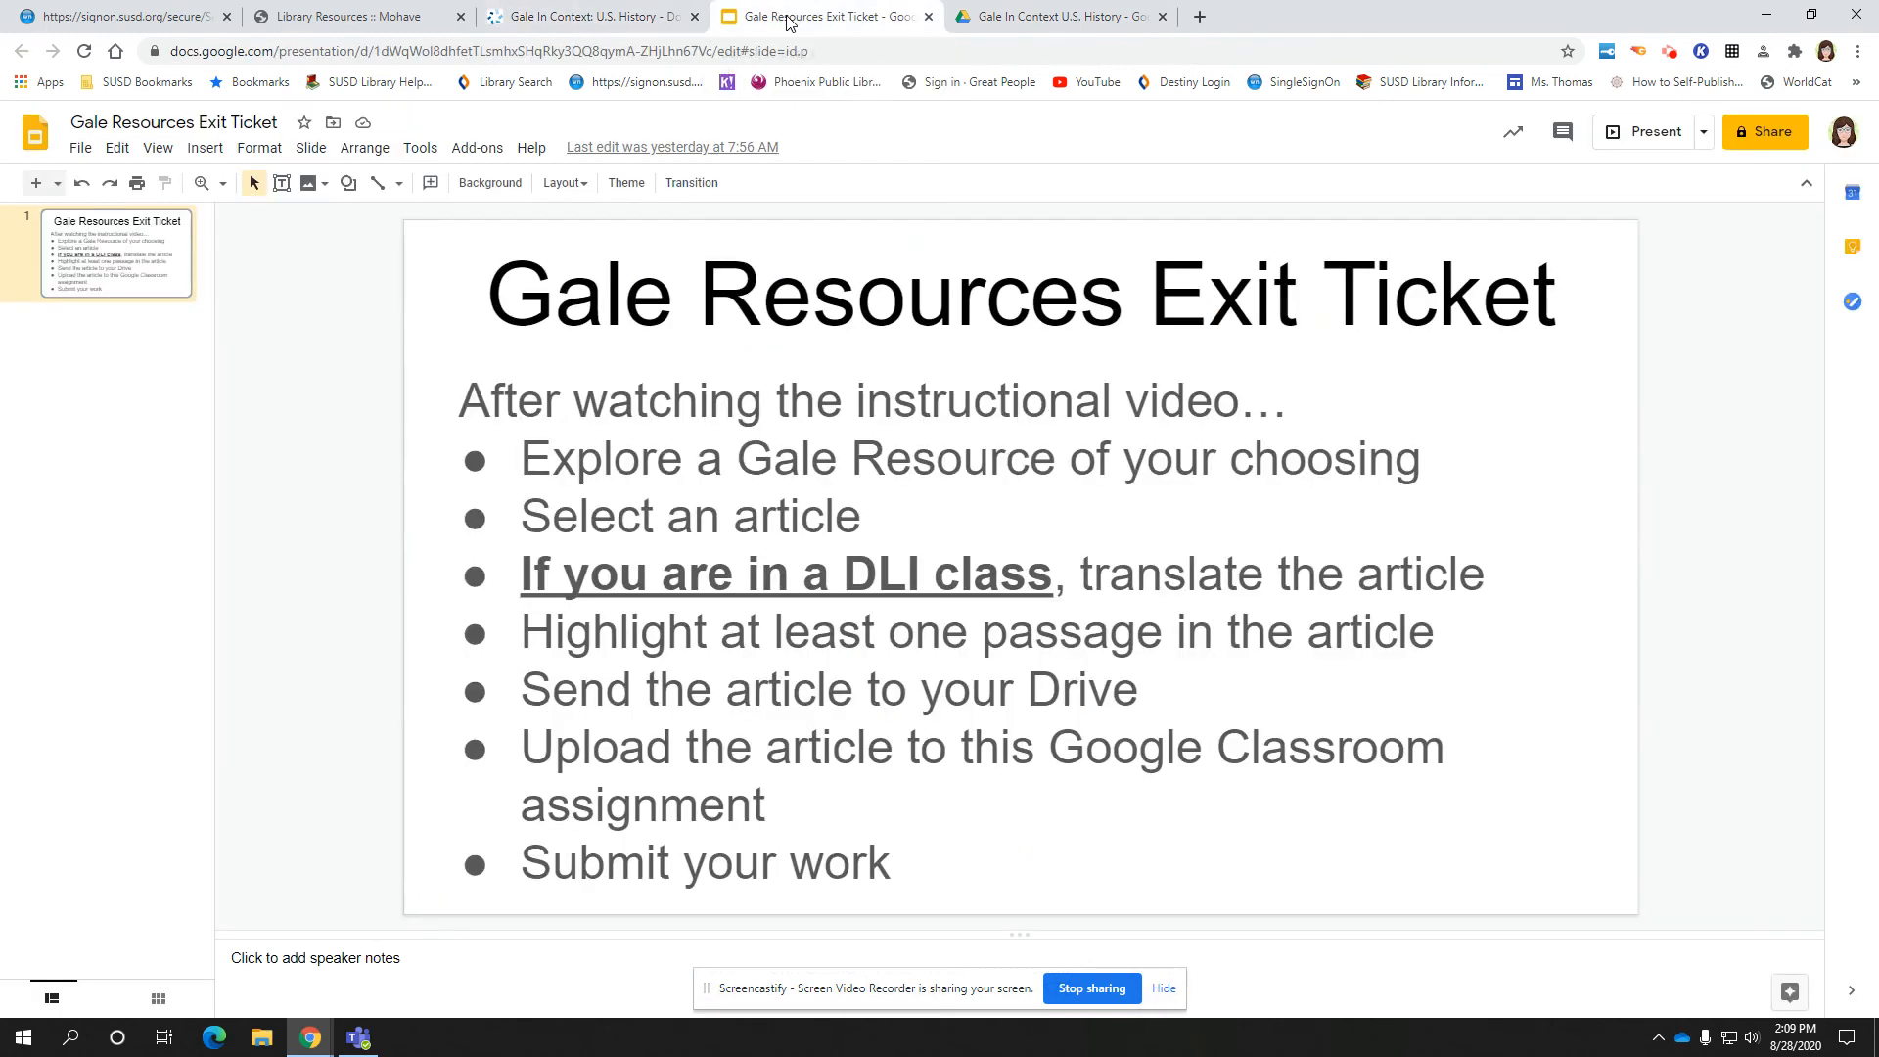